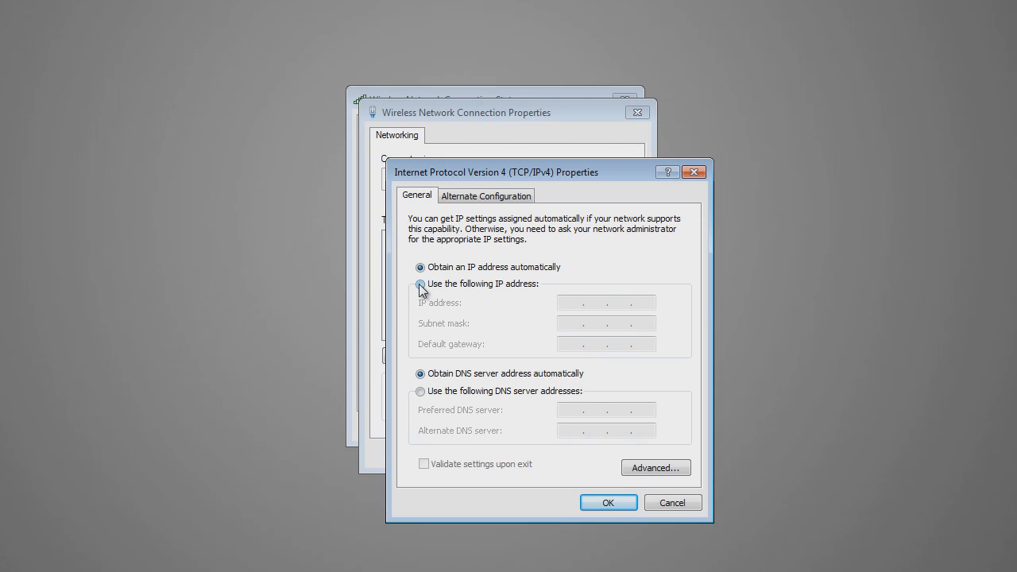
# Switch the IPv4 properties to a manually specified IP address and open Command Prompt.
pyautogui.click(421, 285)
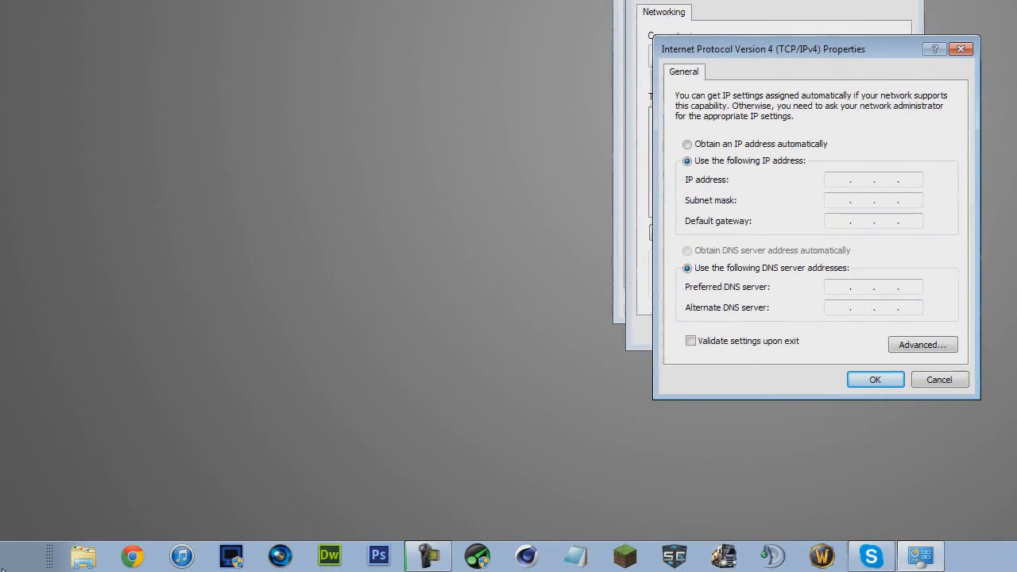
pyautogui.click(10, 566)
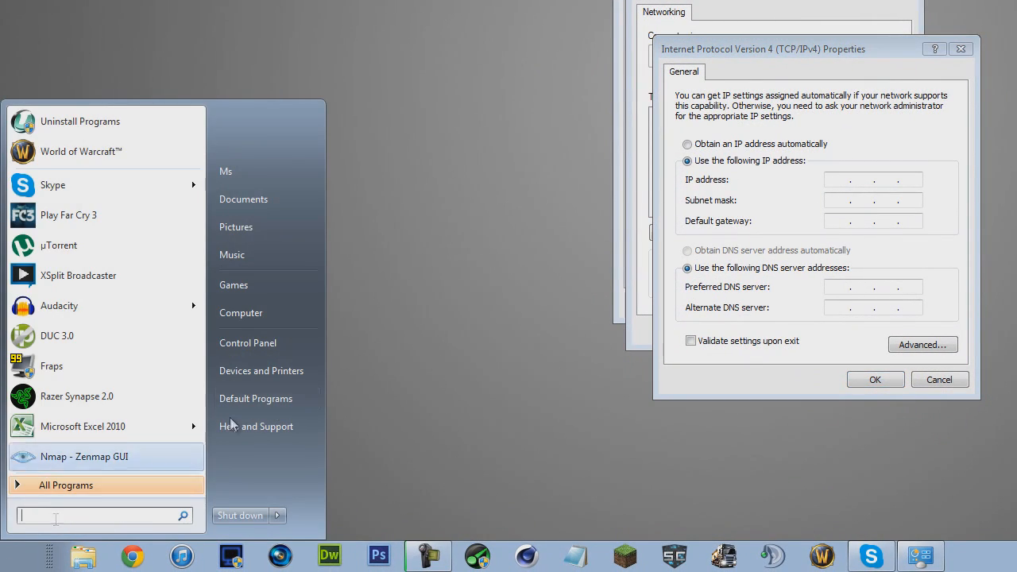
pyautogui.write('comman')
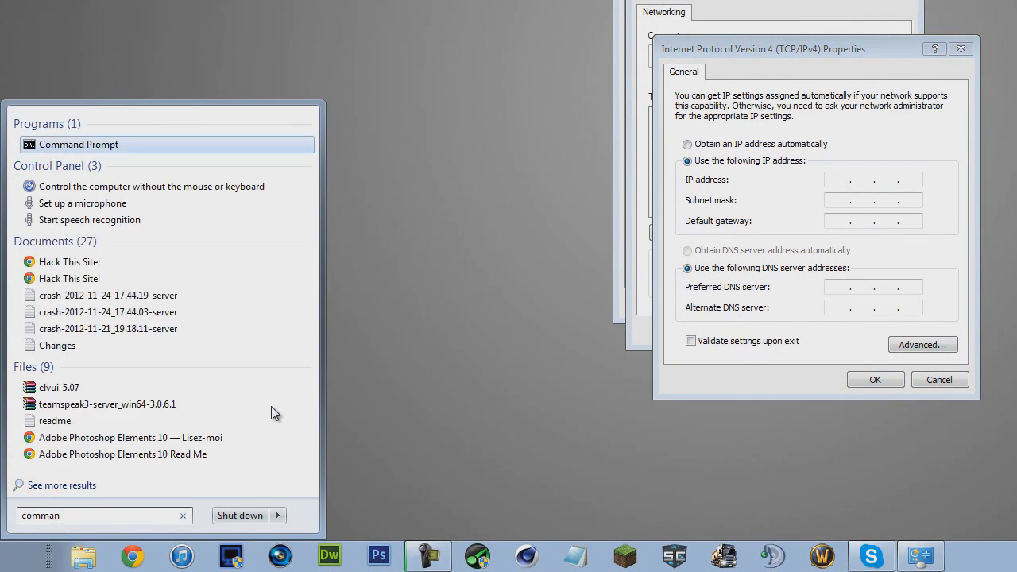
pyautogui.click(79, 143)
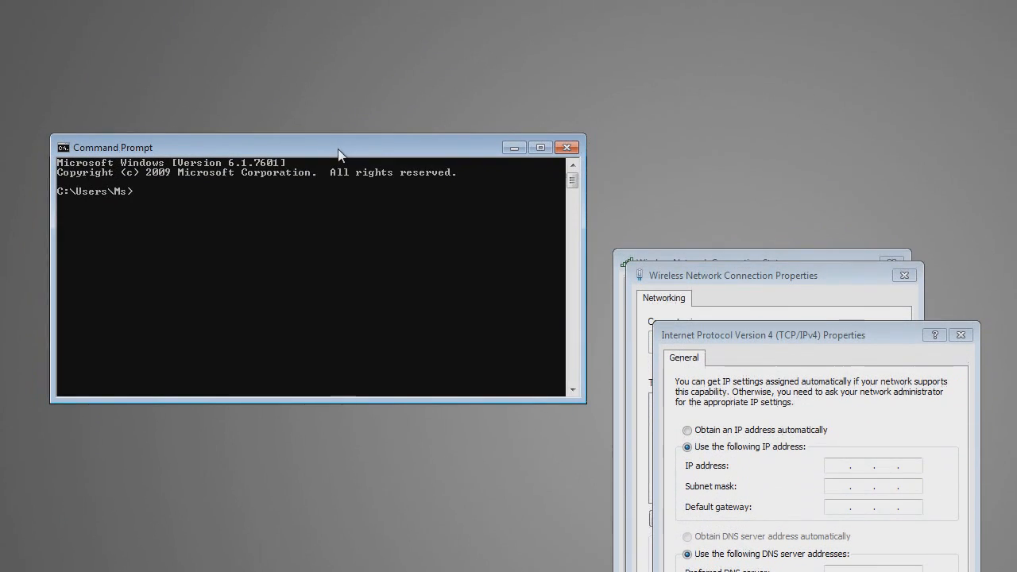
# Run ipconfig and bring the wireless adapter's IPv4 address, subnet mask and default gateway into view.
pyautogui.write('ipconfig')
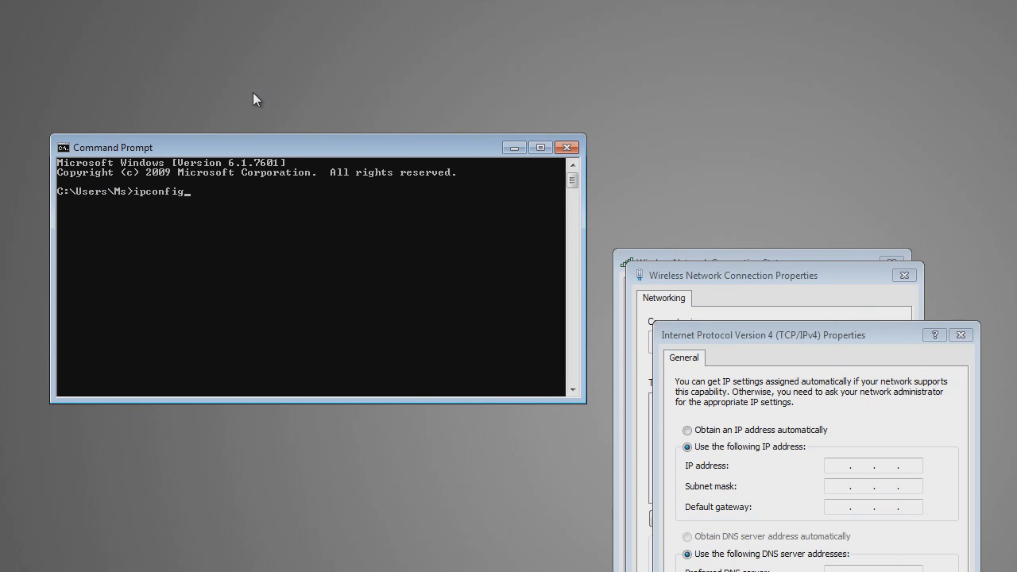
pyautogui.press('Return')
pyautogui.scroll(2, 500, 234)
pyautogui.scroll(1, 445, 246)
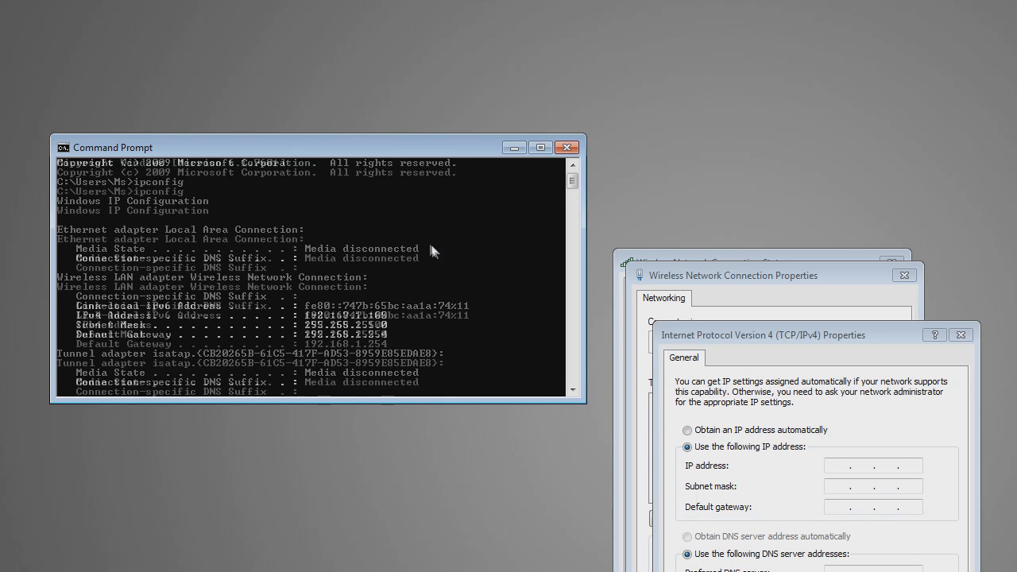
pyautogui.scroll(-3, 421, 252)
pyautogui.scroll(1, 477, 311)
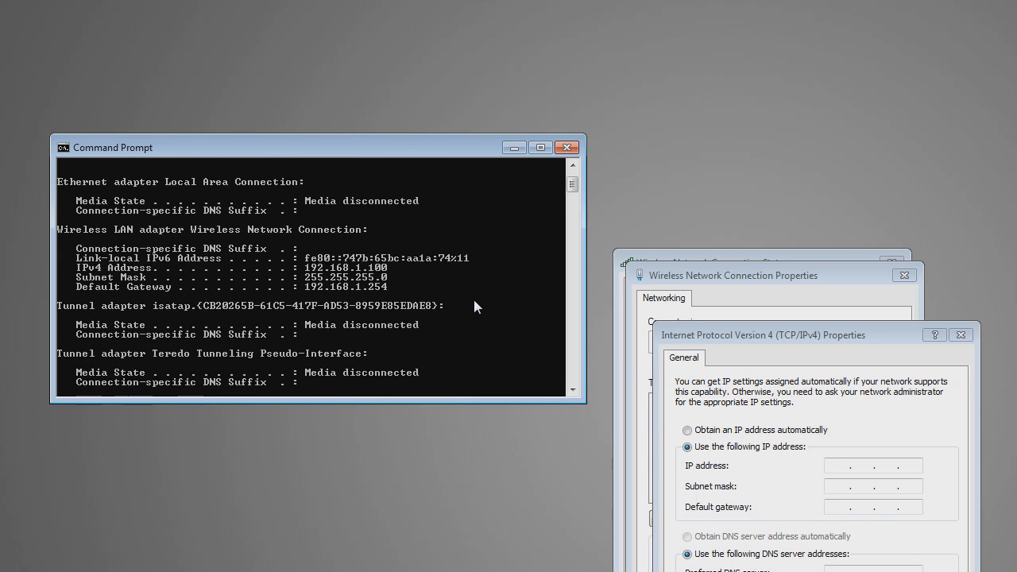
pyautogui.scroll(-1, 469, 294)
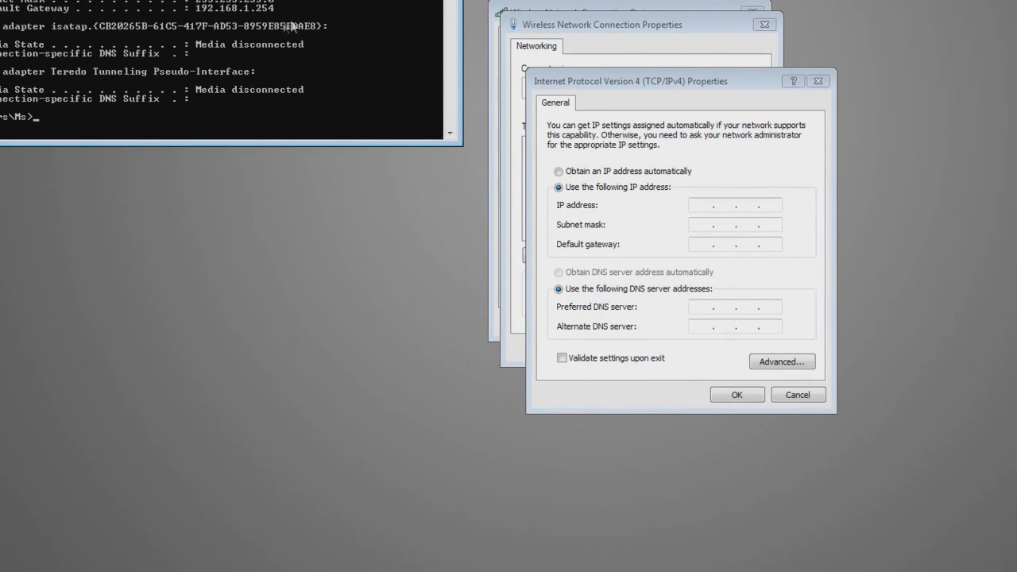
# Set the IPv4 IP address to 192.168.1.100 and the subnet mask to 255.255.255.0.
pyautogui.moveTo(749, 562)
pyautogui.click(703, 199)
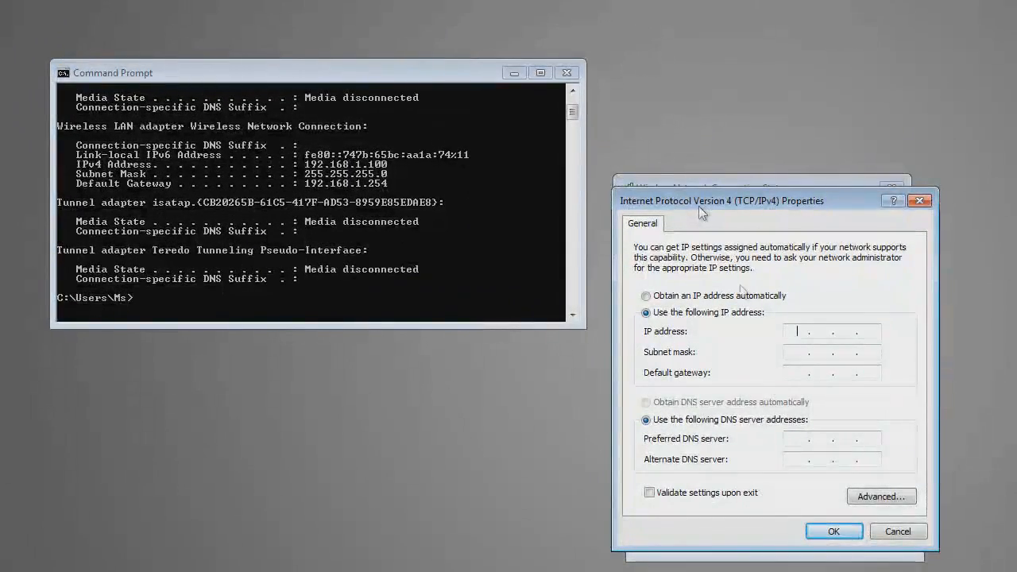
pyautogui.write('192 . 168 . 1 .')
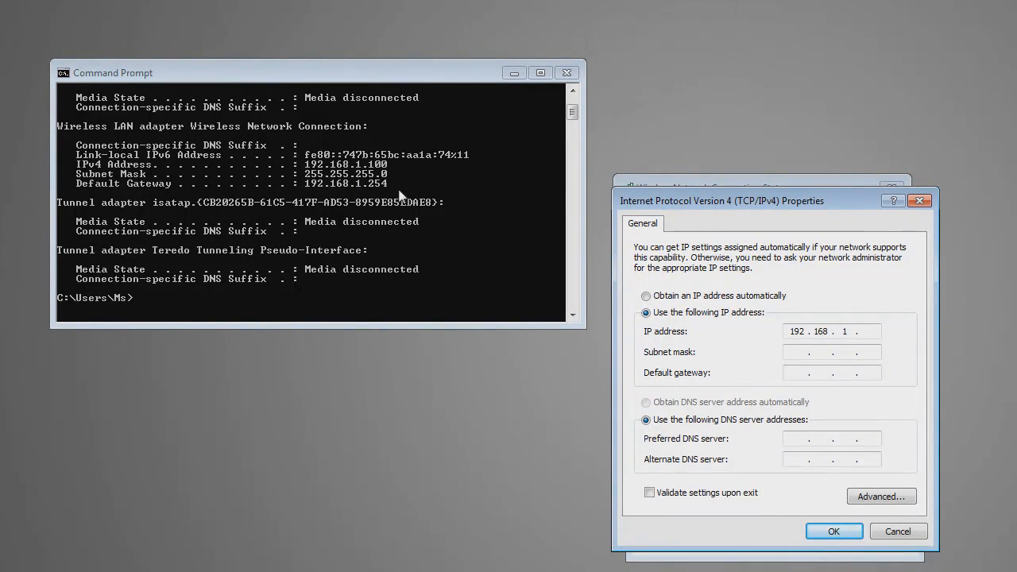
pyautogui.click(865, 332)
pyautogui.write('100')
pyautogui.click(794, 352)
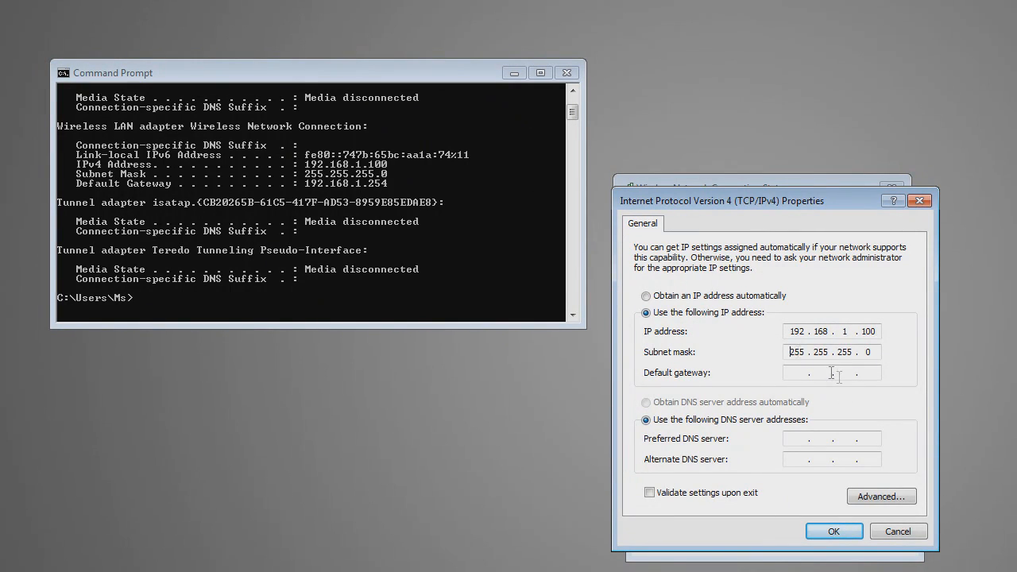
# Set the default gateway to 192.168.1.254, matching the gateway listed in the ipconfig output.
pyautogui.click(804, 374)
pyautogui.click(248, 73)
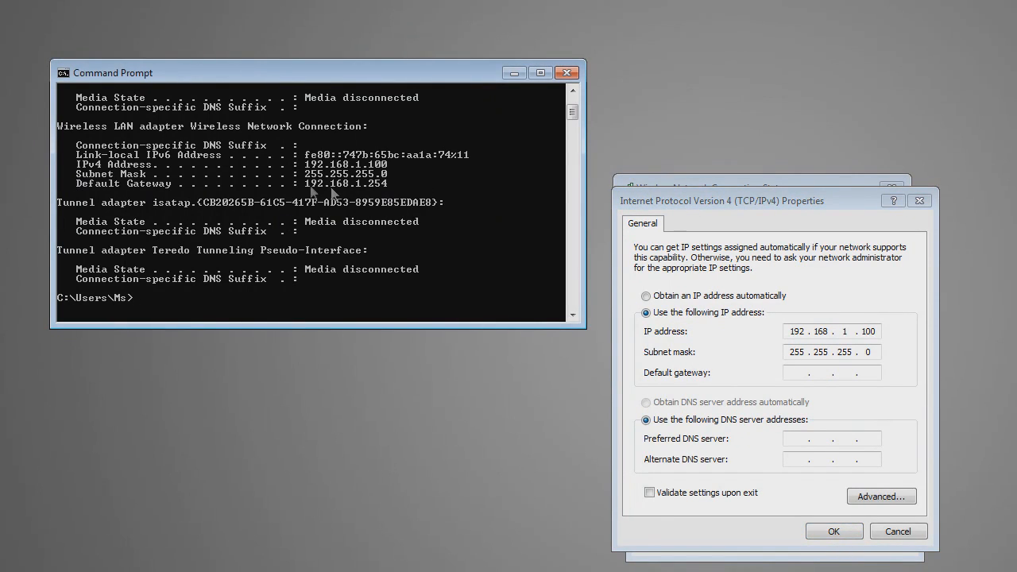
pyautogui.click(795, 372)
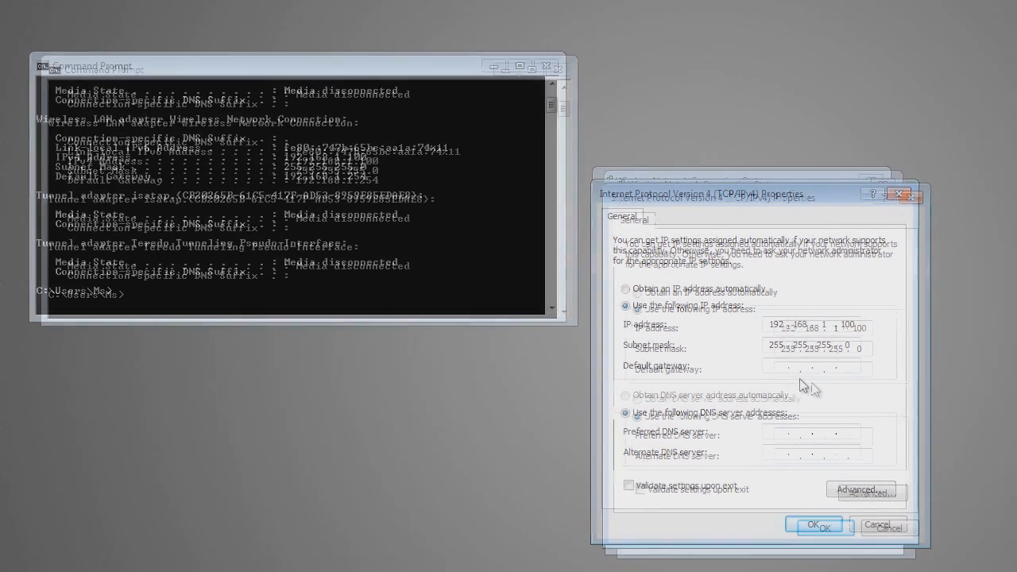
pyautogui.write('192 . 168 . 1 . 254')
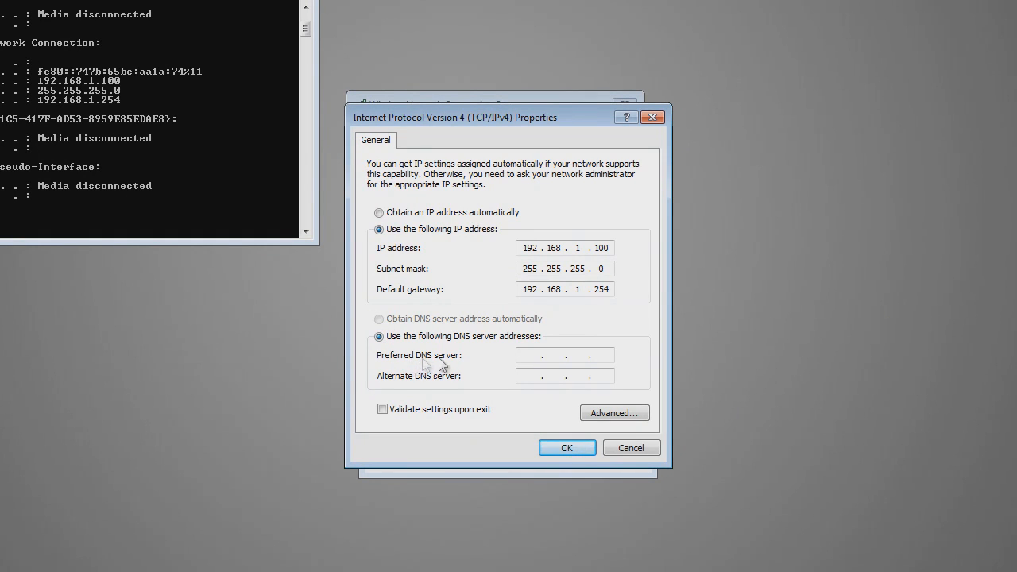
# Set the preferred DNS server to the default gateway's address, 192.168.1.254.
pyautogui.click(532, 357)
pyautogui.write('192.168..')
pyautogui.moveTo(524, 289); pyautogui.dragTo(614, 290)
pyautogui.click(577, 289)
pyautogui.click(577, 360)
pyautogui.write('1.')
pyautogui.click(609, 361)
pyautogui.write('254')
# Accept the IPv4 settings and close the wireless connection's properties and status windows.
pyautogui.click(576, 451)
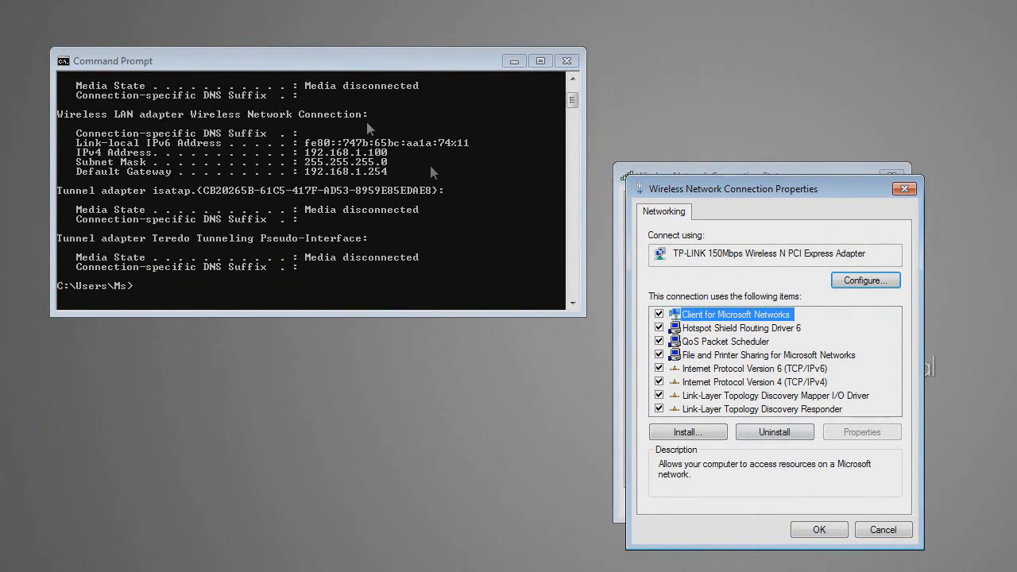
pyautogui.click(824, 528)
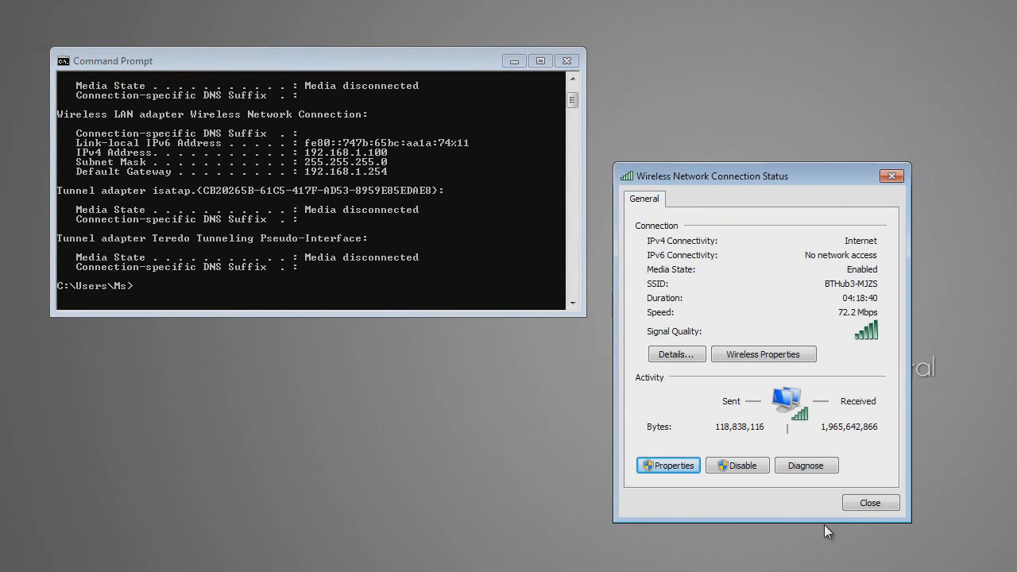
pyautogui.click(862, 504)
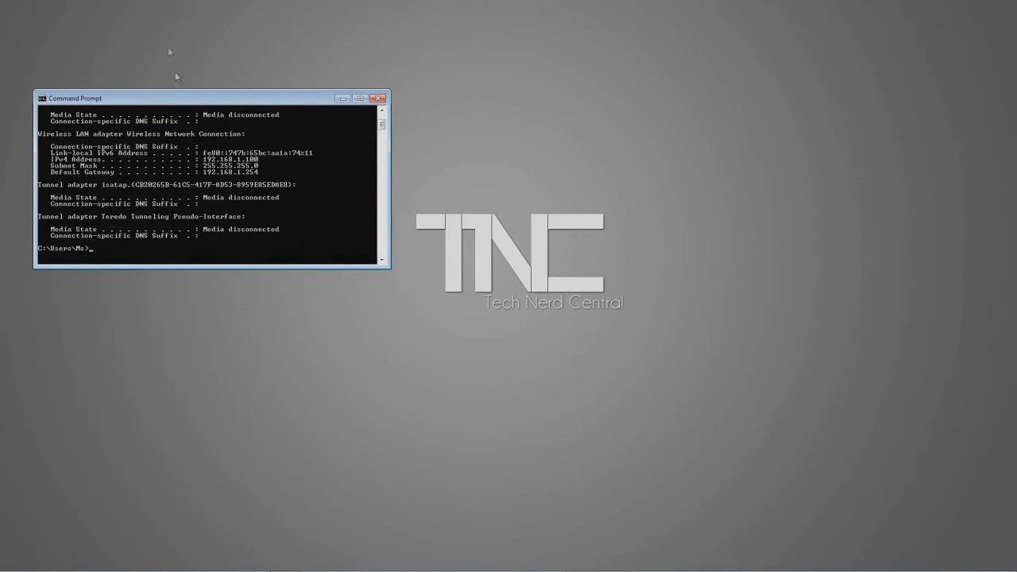
# Arrange Command Prompt and a newly opened Chrome window side by side, each filling half the screen.
pyautogui.moveTo(171, 102); pyautogui.dragTo(0, 88)
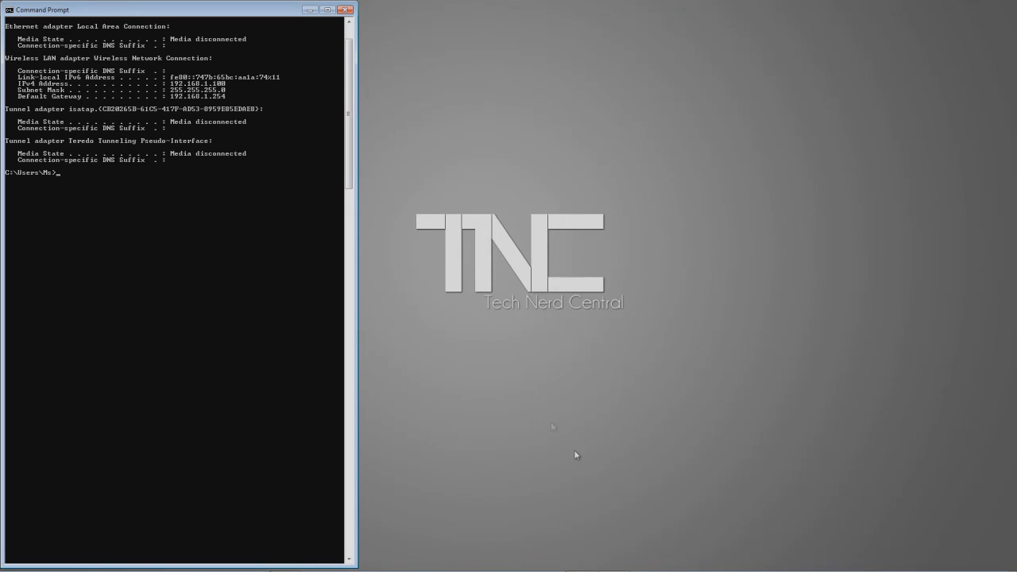
pyautogui.moveTo(106, 569)
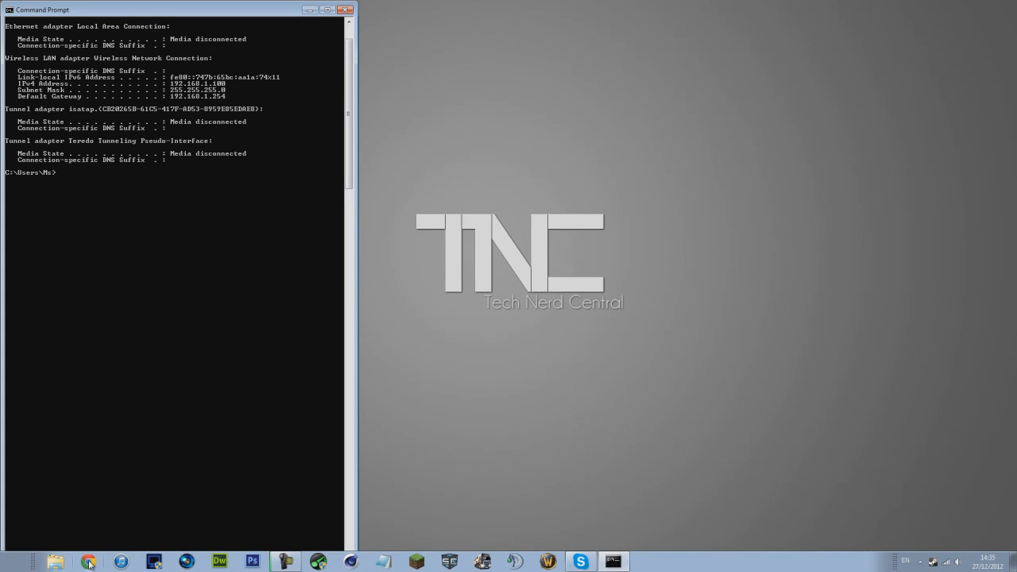
pyautogui.click(88, 561)
pyautogui.press('super+Right')
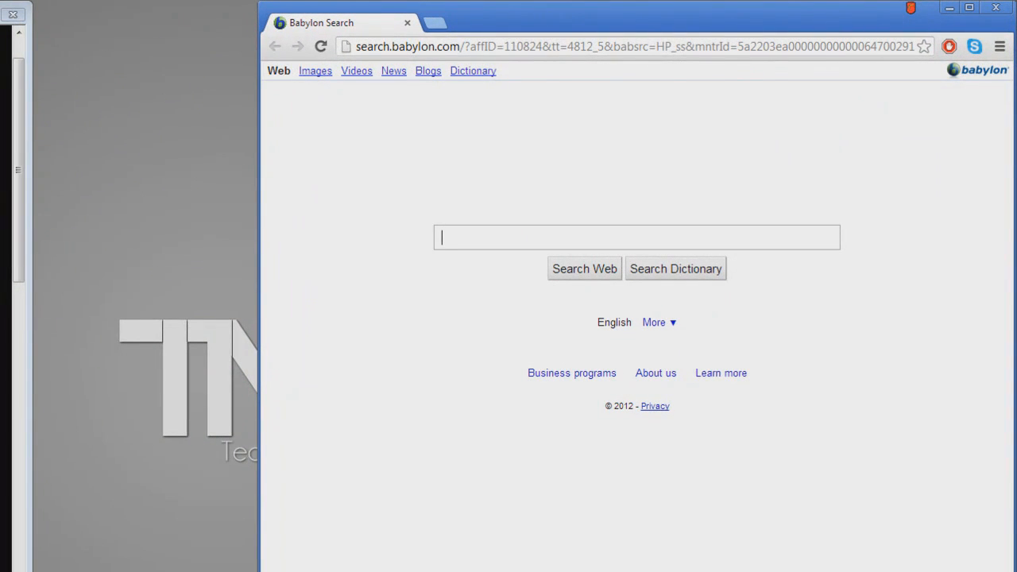
# Open the router's management page at 192.168.1.254 in the browser.
pyautogui.click(545, 46)
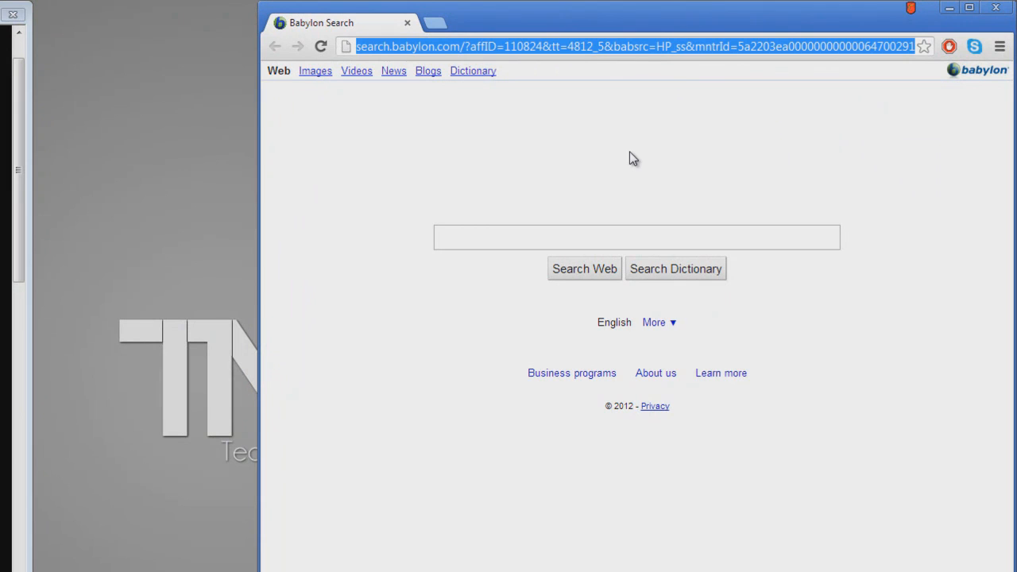
pyautogui.write('192.168.1.254')
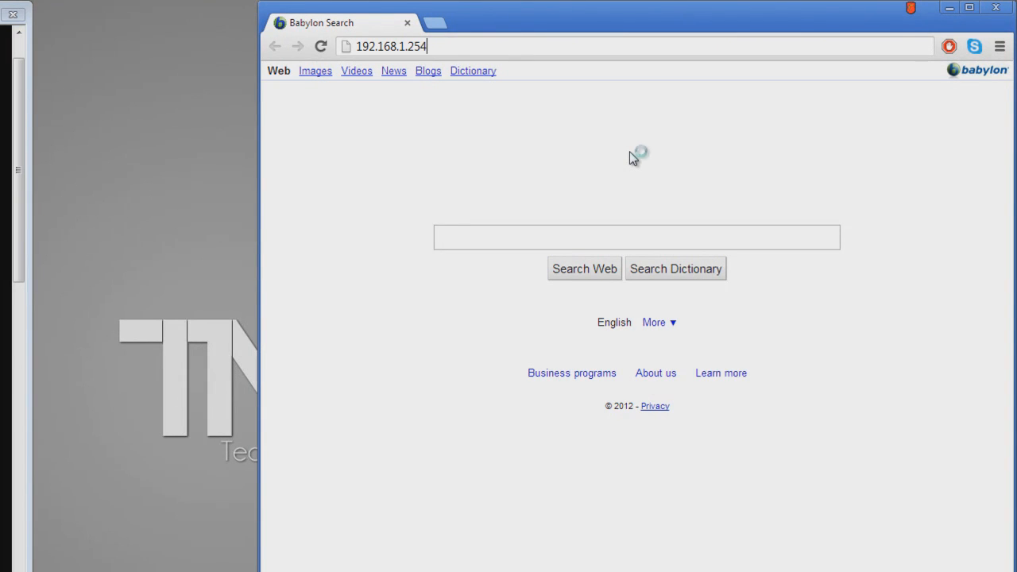
pyautogui.press('Return')
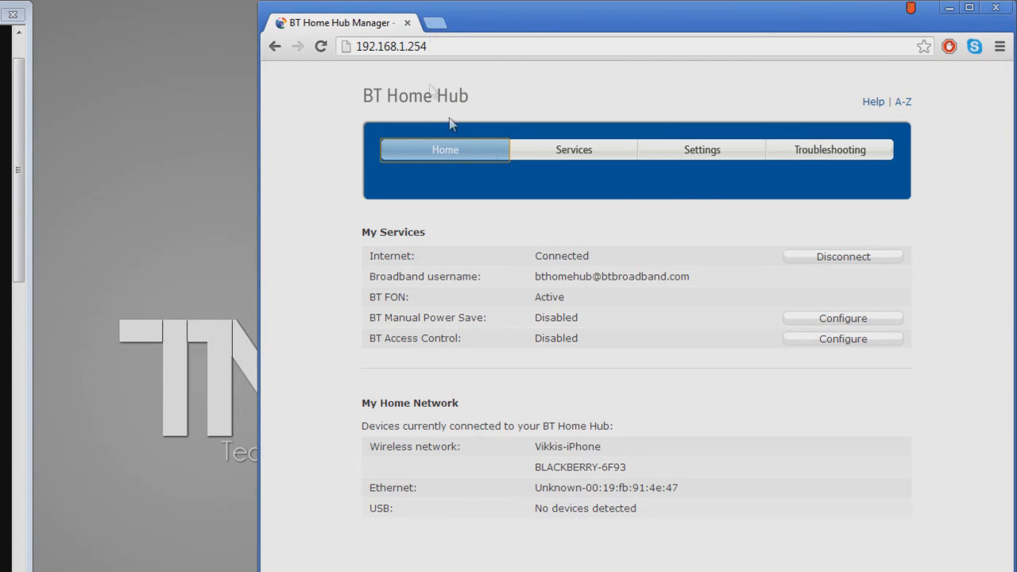
# Load portforward.com in a new browser tab, maximize the window and dismiss the PFConfig advert.
pyautogui.click(435, 23)
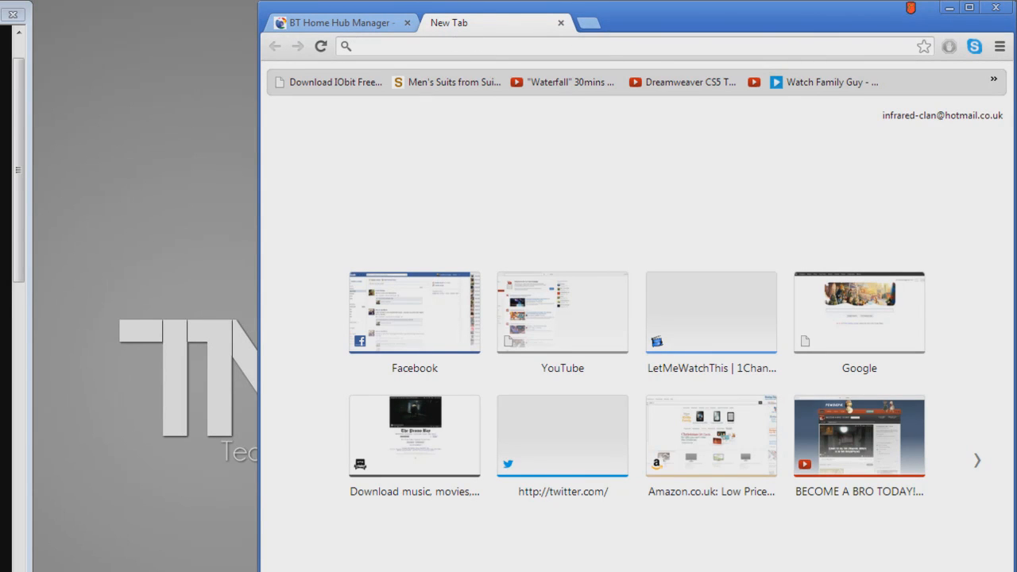
pyautogui.write('port')
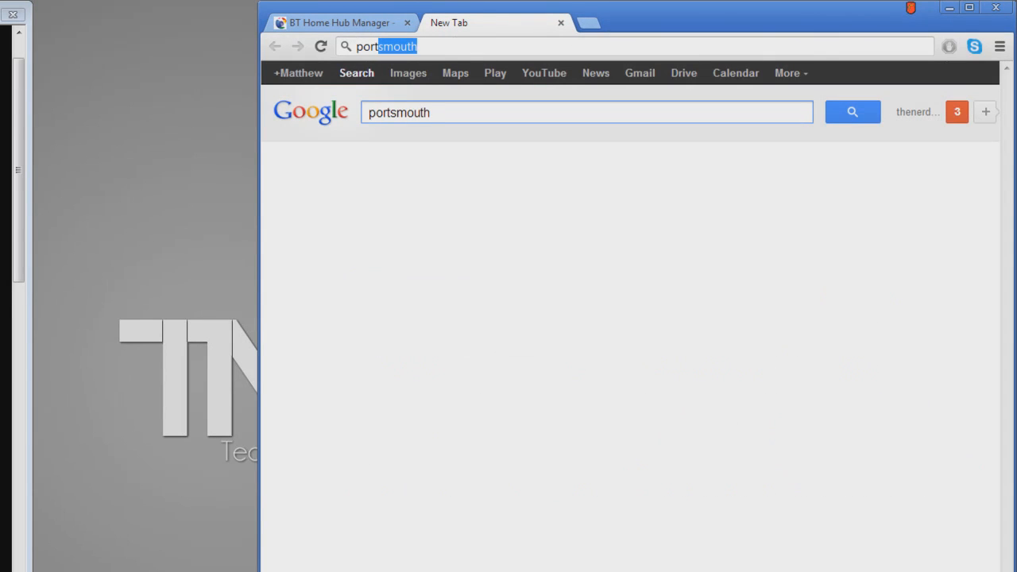
pyautogui.write('forward.com')
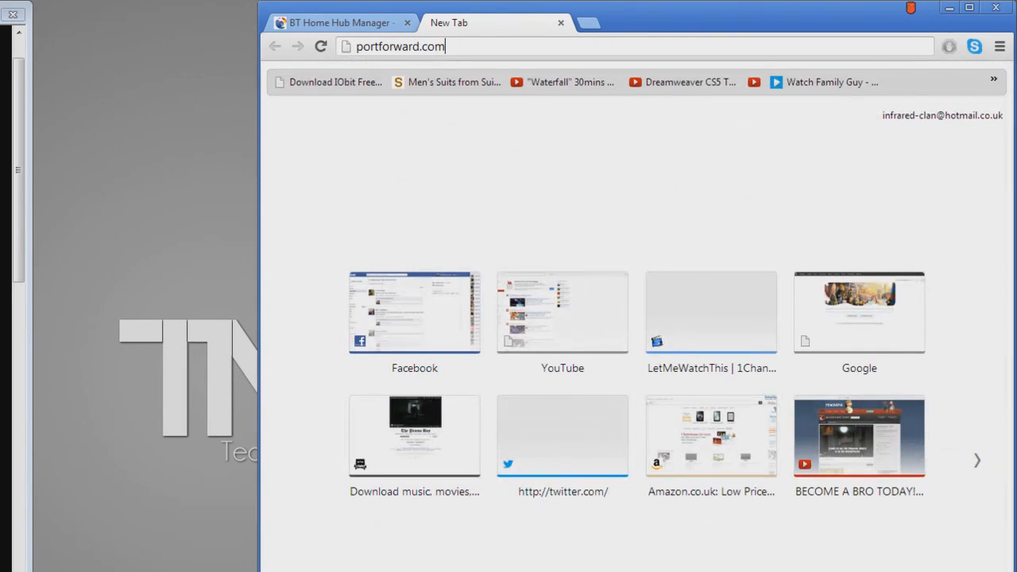
pyautogui.press('Return')
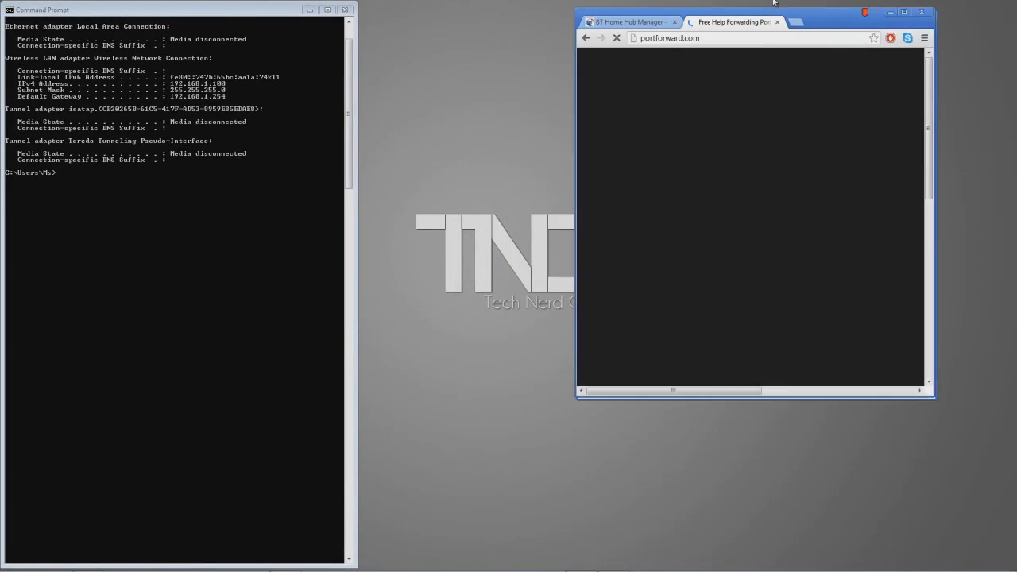
pyautogui.moveTo(774, 3); pyautogui.dragTo(734, 0)
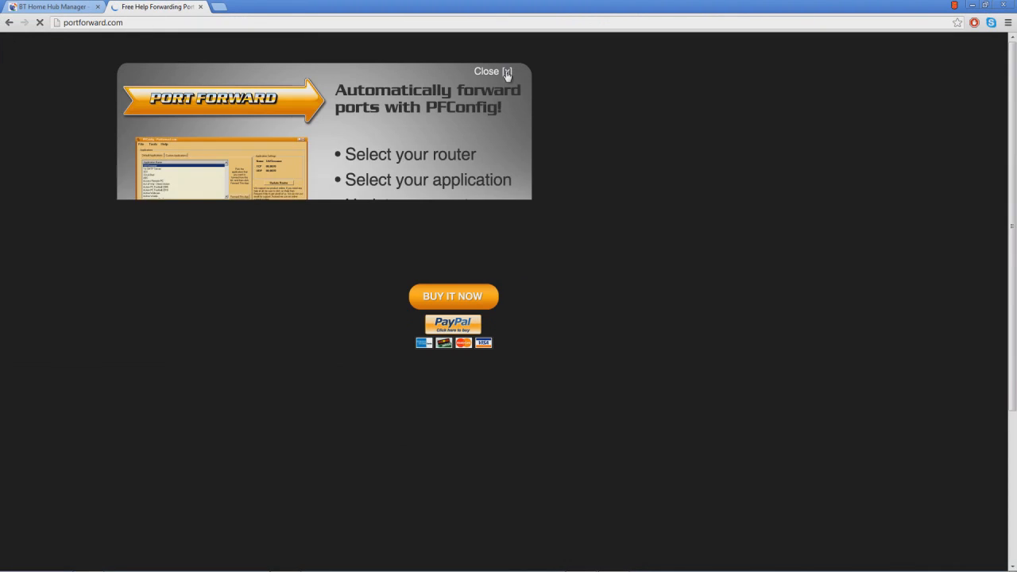
pyautogui.click(507, 72)
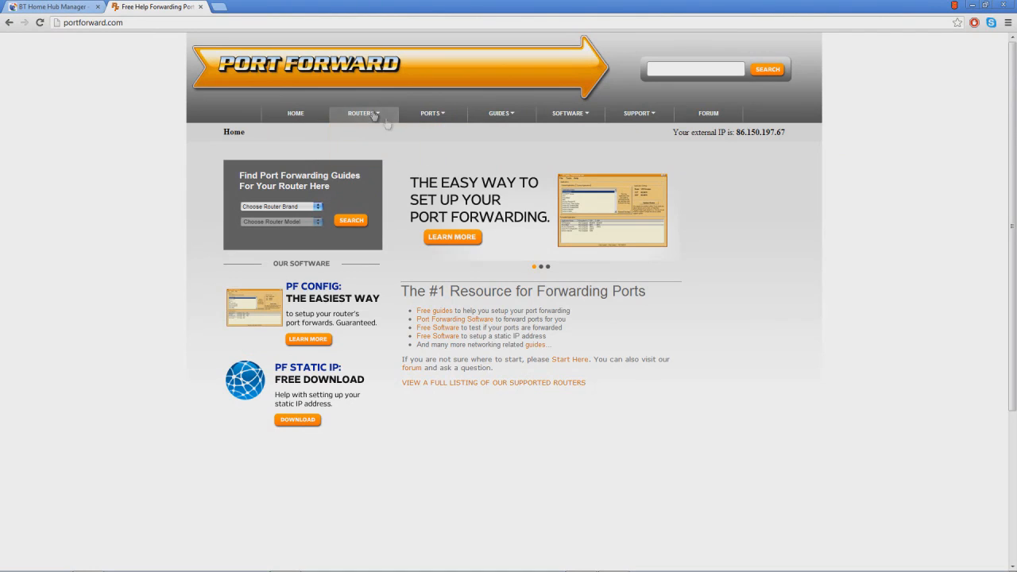
# Open the site's router port forwarding guides and choose the BT brand.
pyautogui.moveTo(380, 118)
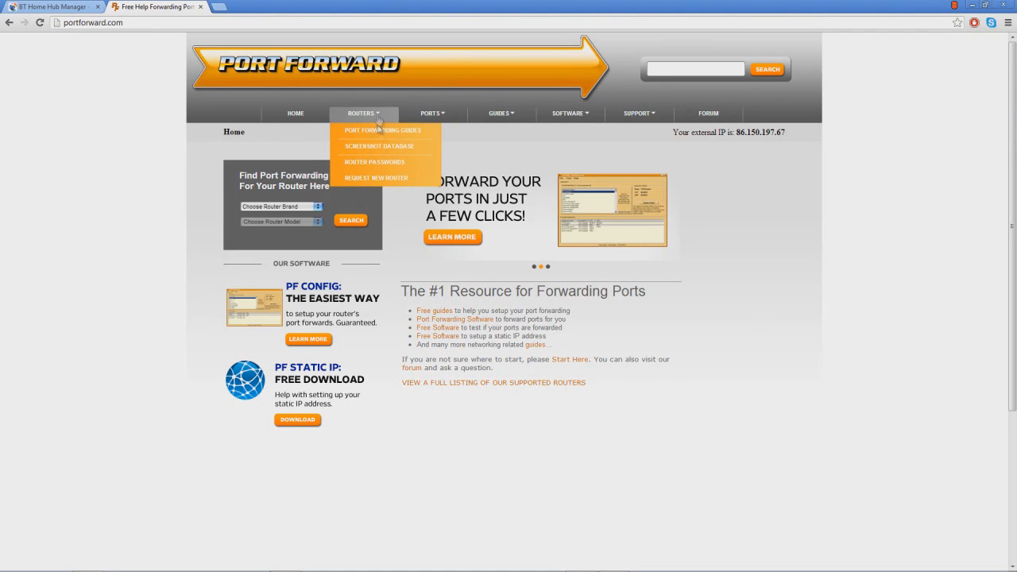
pyautogui.click(381, 133)
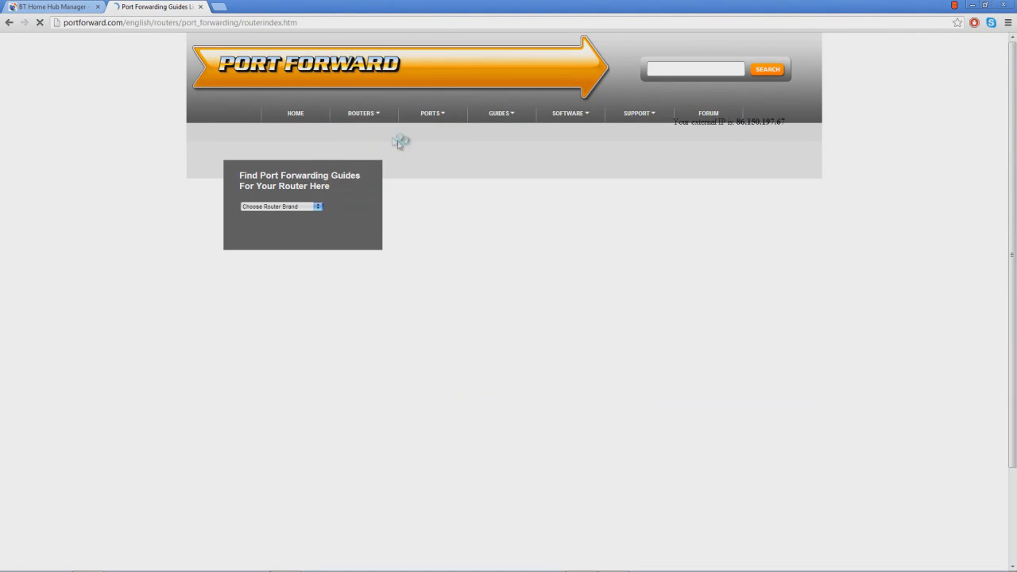
pyautogui.scroll(-5, 471, 376)
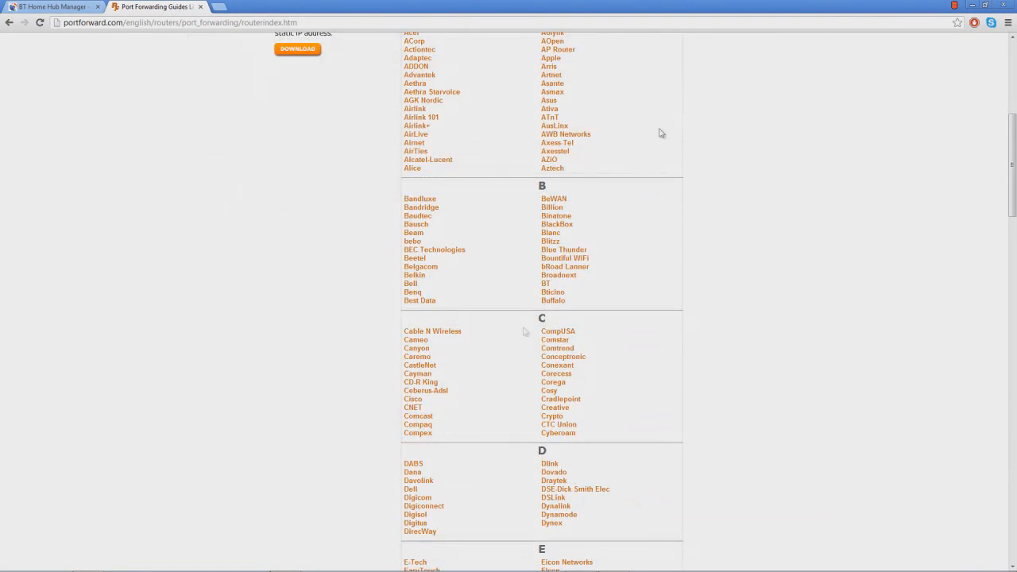
pyautogui.click(546, 285)
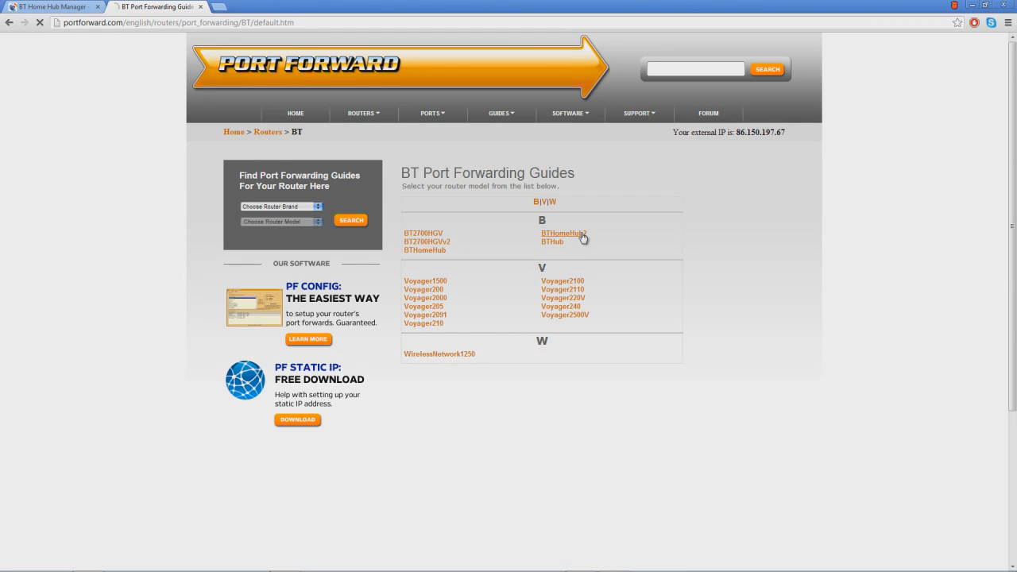
# Open the BTHomeHub2 guide for Minecraft Server and skim through its port forwarding instructions.
pyautogui.click(583, 237)
pyautogui.scroll(-3, 420, 352)
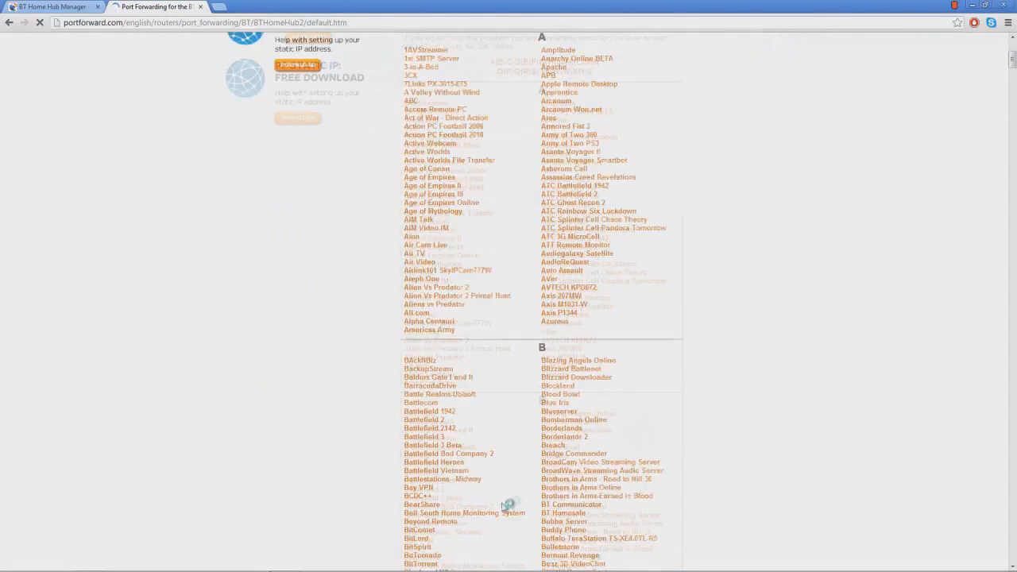
pyautogui.moveTo(1011, 59); pyautogui.dragTo(972, 170)
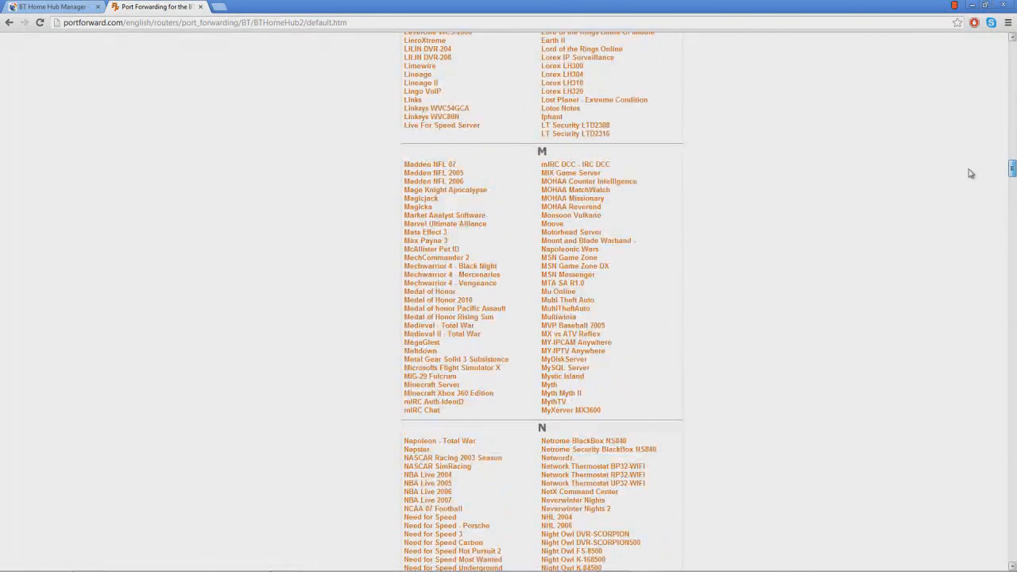
pyautogui.click(445, 386)
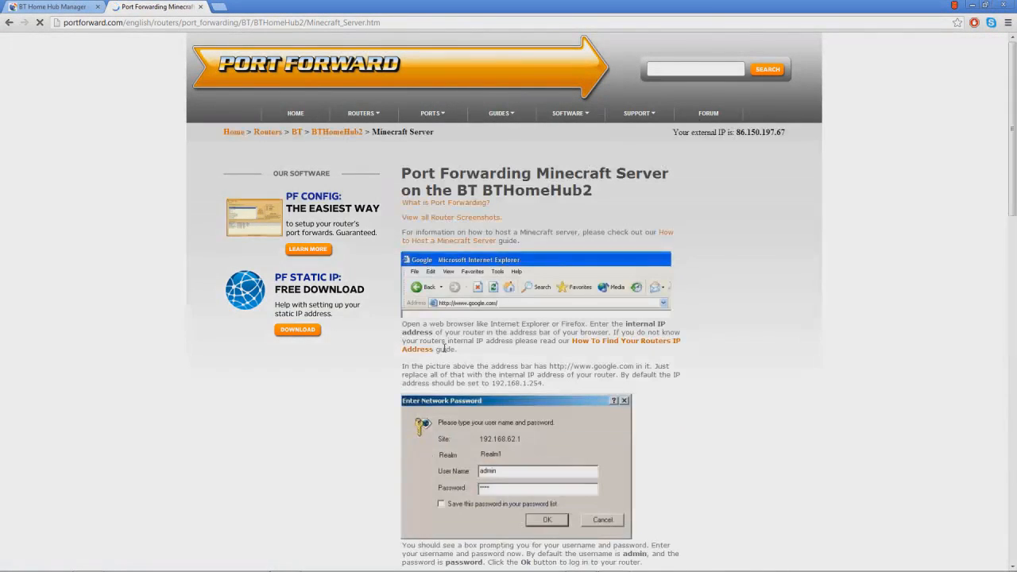
pyautogui.scroll(-4, 520, 191)
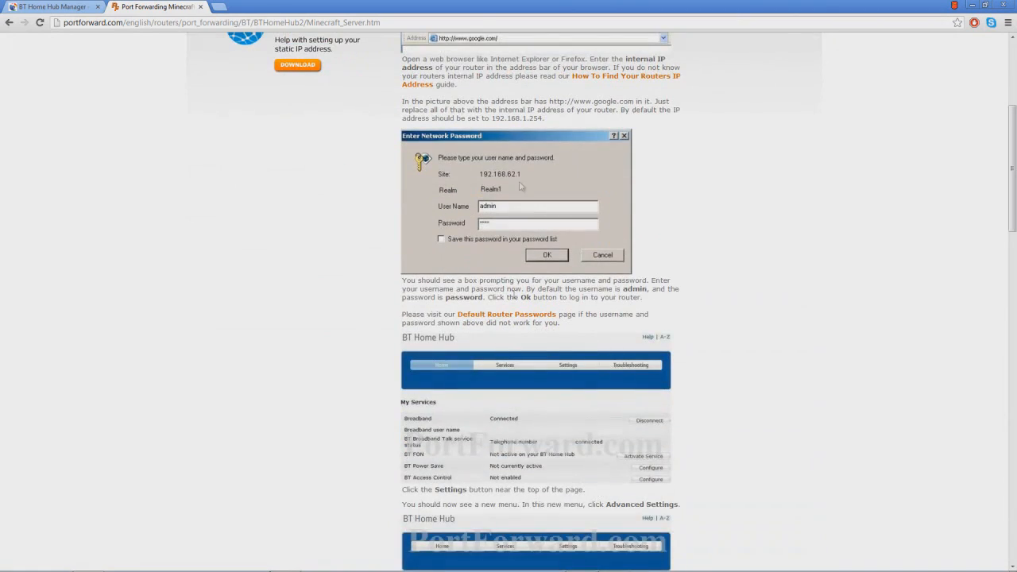
pyautogui.scroll(-9, 509, 216)
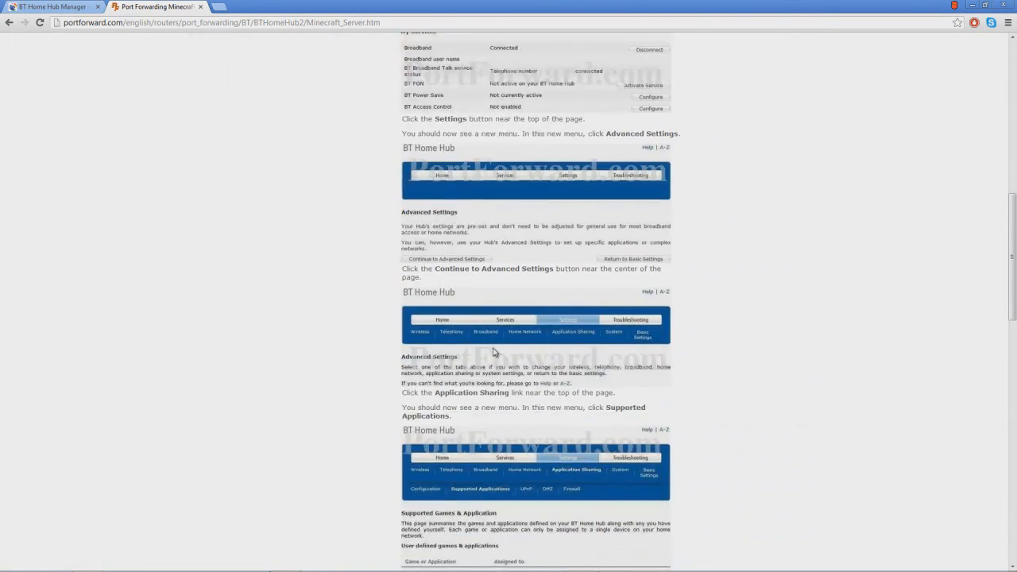
pyautogui.scroll(11, 492, 352)
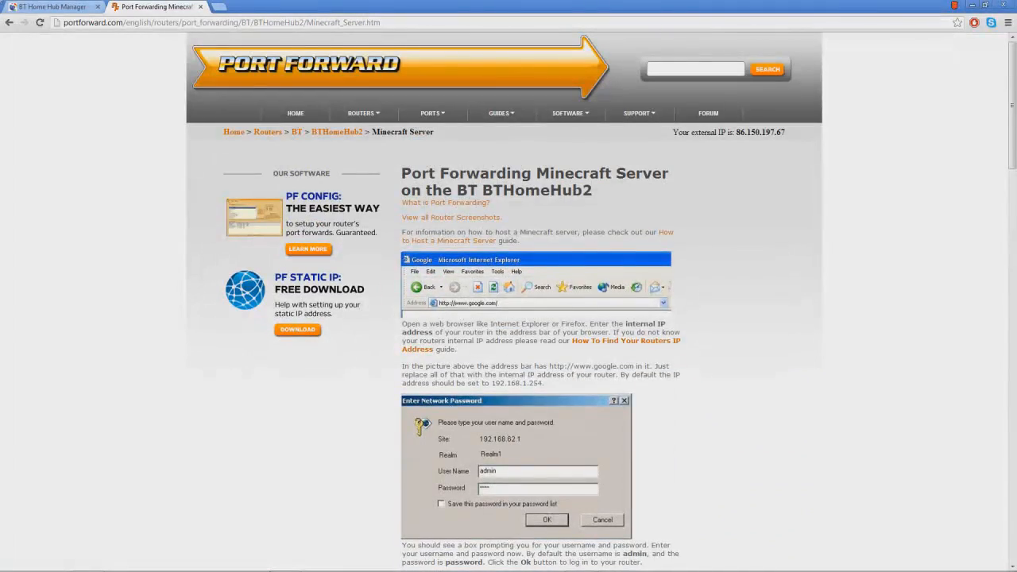
# Return to the BT Home Hub Manager page and log in to its settings with the admin password.
pyautogui.click(43, 5)
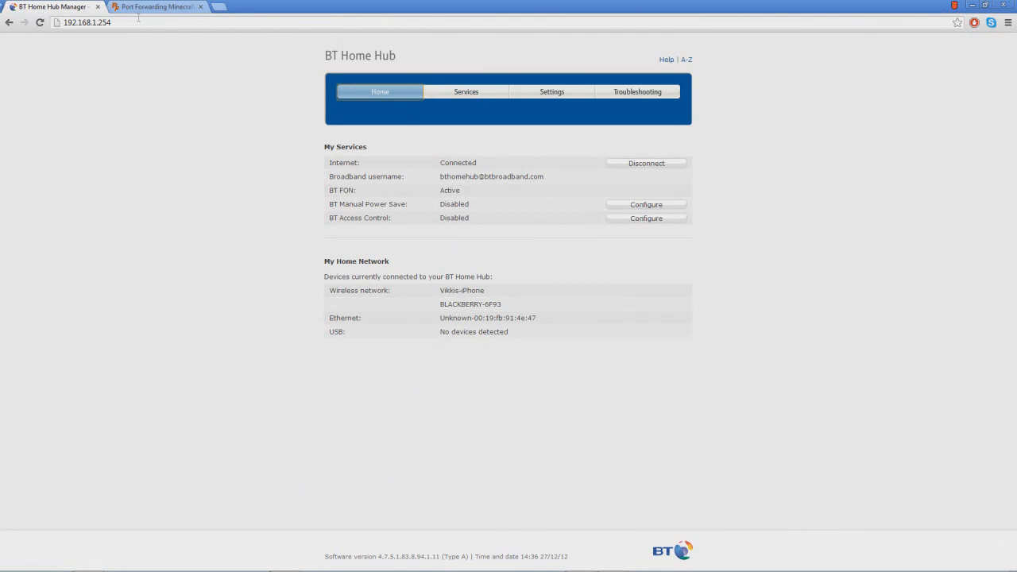
pyautogui.click(569, 96)
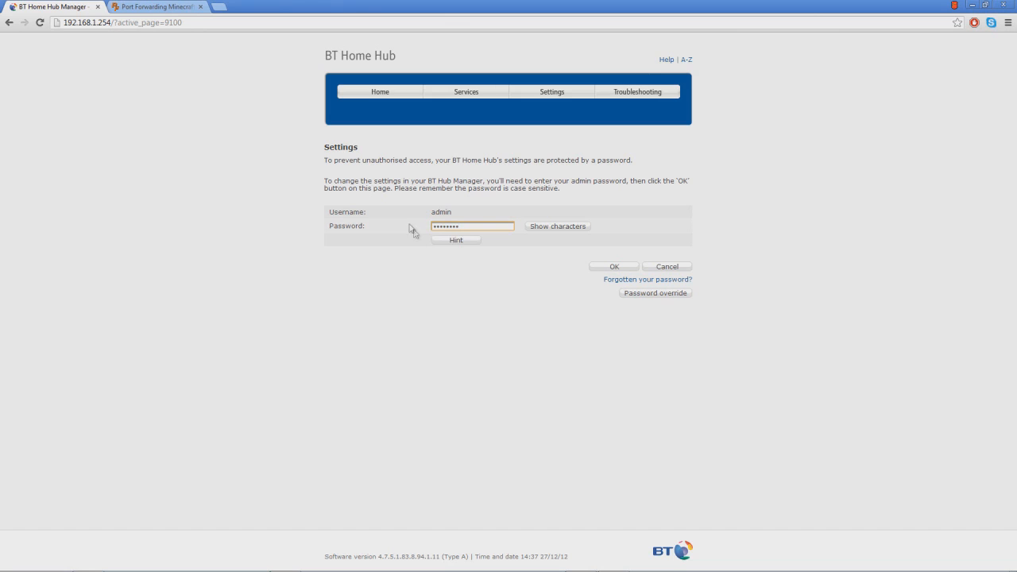
pyautogui.click(608, 268)
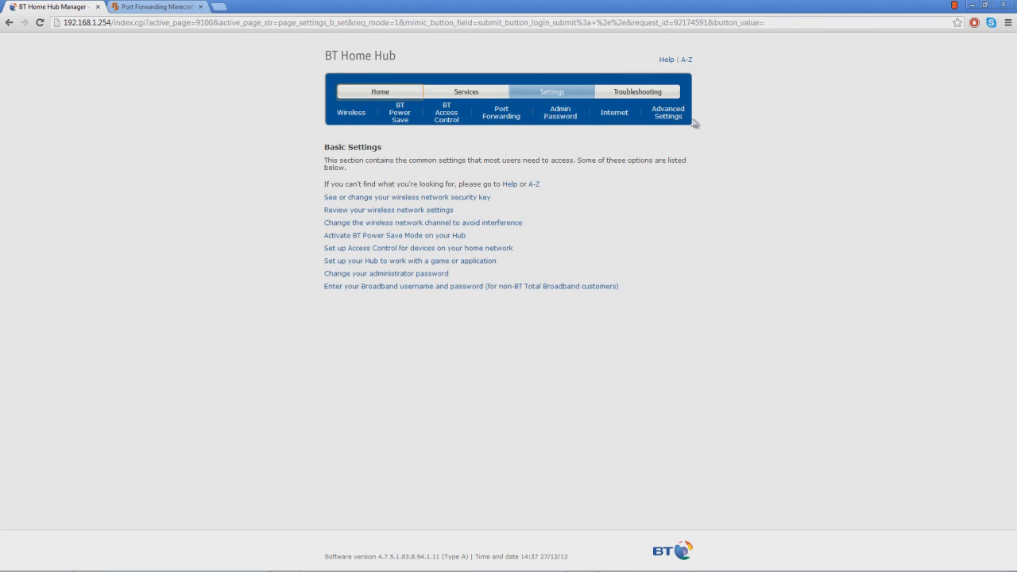
# Continue to the hub's advanced settings and open the supported applications for port forwarding.
pyautogui.click(669, 121)
pyautogui.click(358, 213)
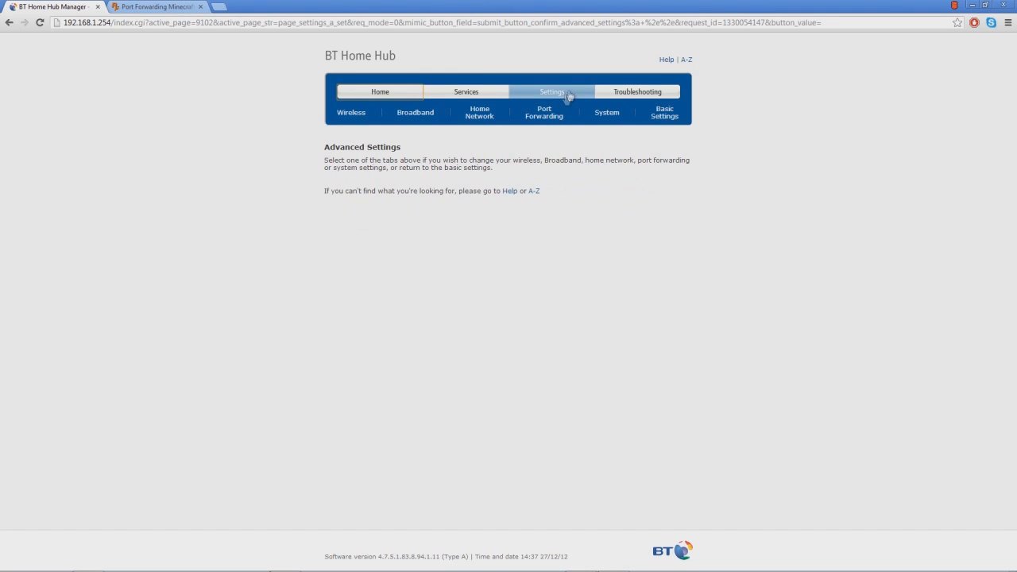
pyautogui.click(553, 117)
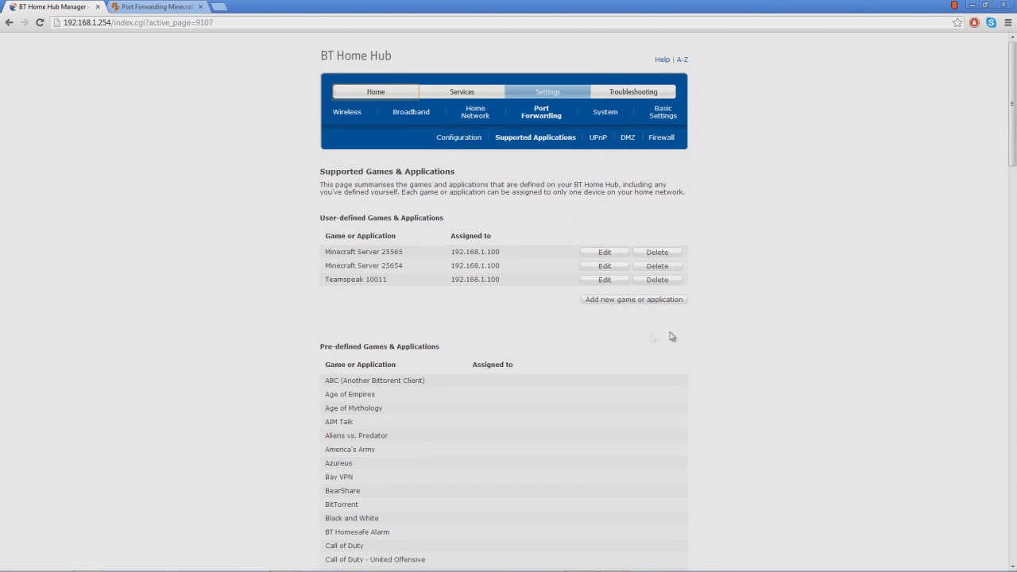
# Delete the Minecraft Server 25565 entry from the user-defined games and applications, confirming the removal.
pyautogui.moveTo(403, 252); pyautogui.dragTo(324, 252)
pyautogui.click(467, 308)
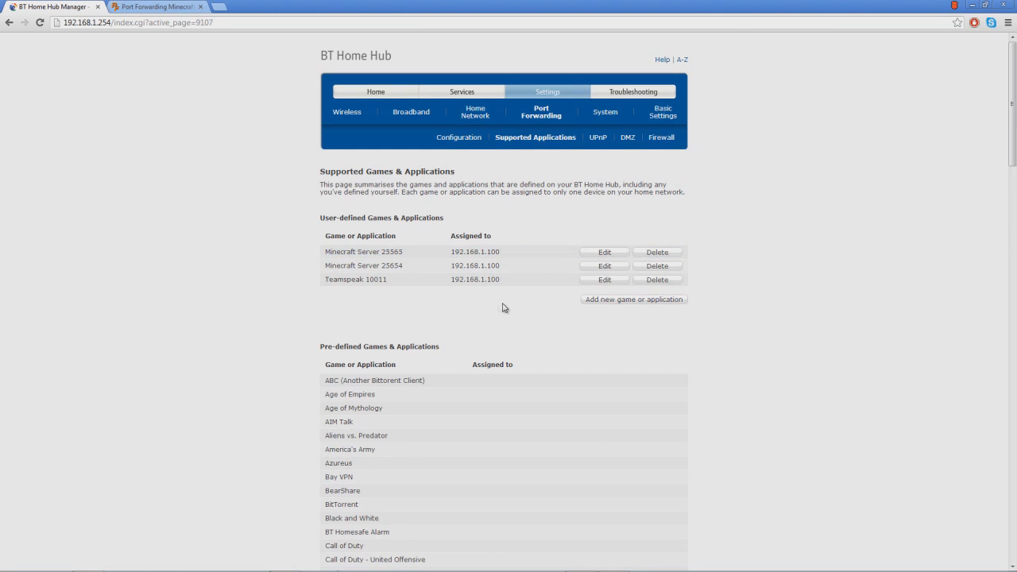
pyautogui.click(669, 254)
pyautogui.click(524, 240)
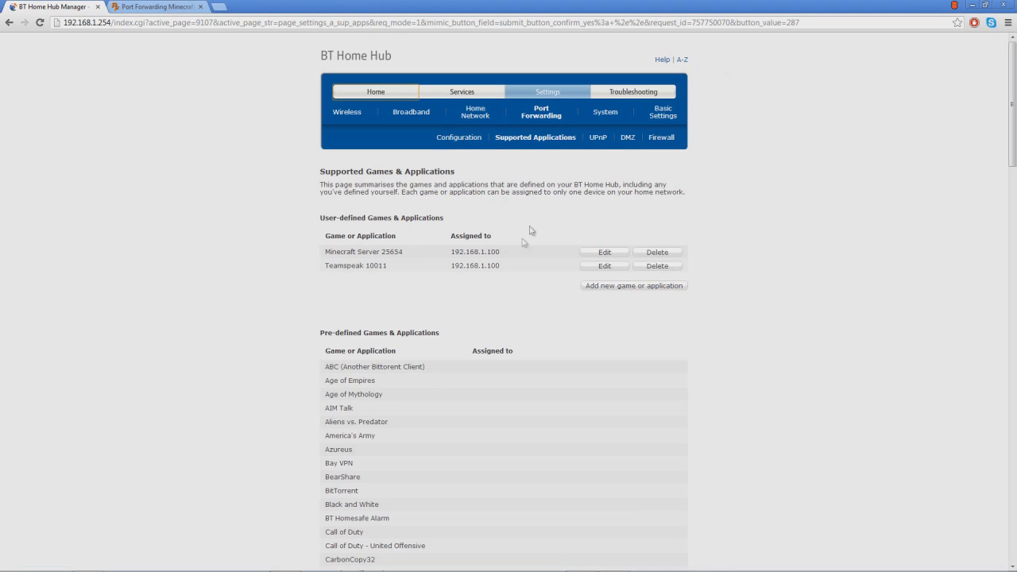
# Start a new user-defined application named Minecraft Server 25565 without copying an existing game or application.
pyautogui.click(642, 287)
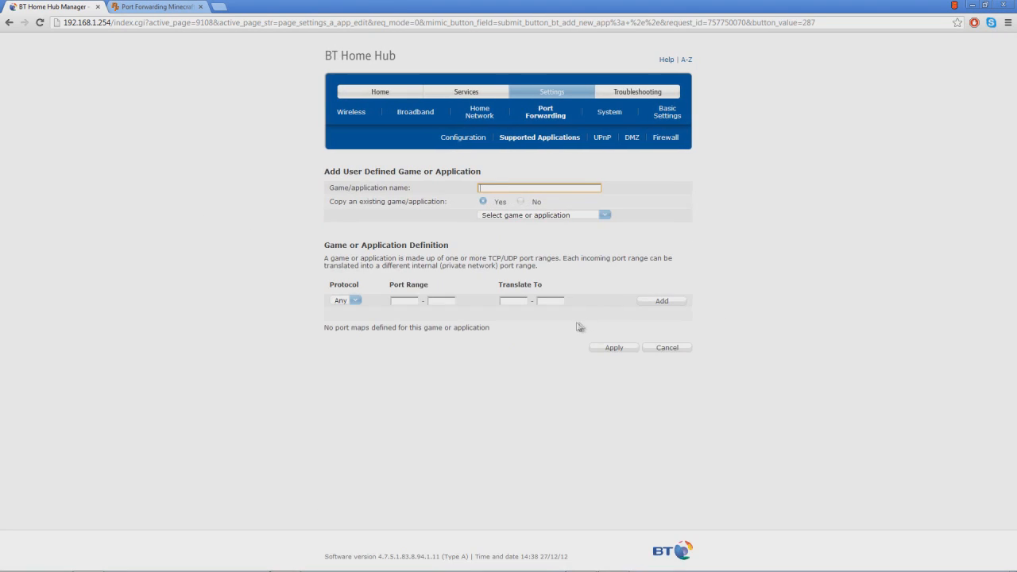
pyautogui.write('Minecraft')
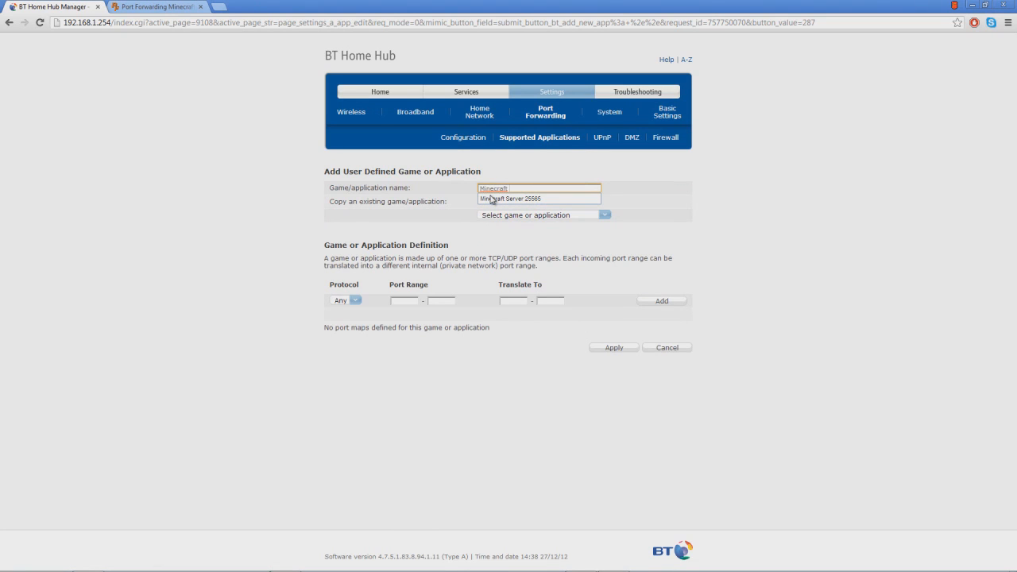
pyautogui.click(491, 198)
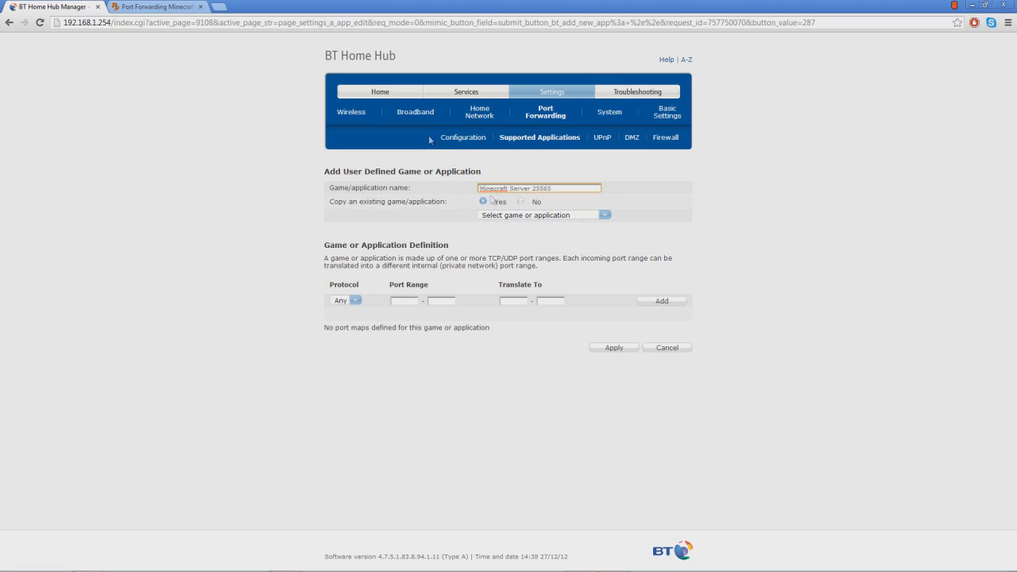
pyautogui.click(520, 202)
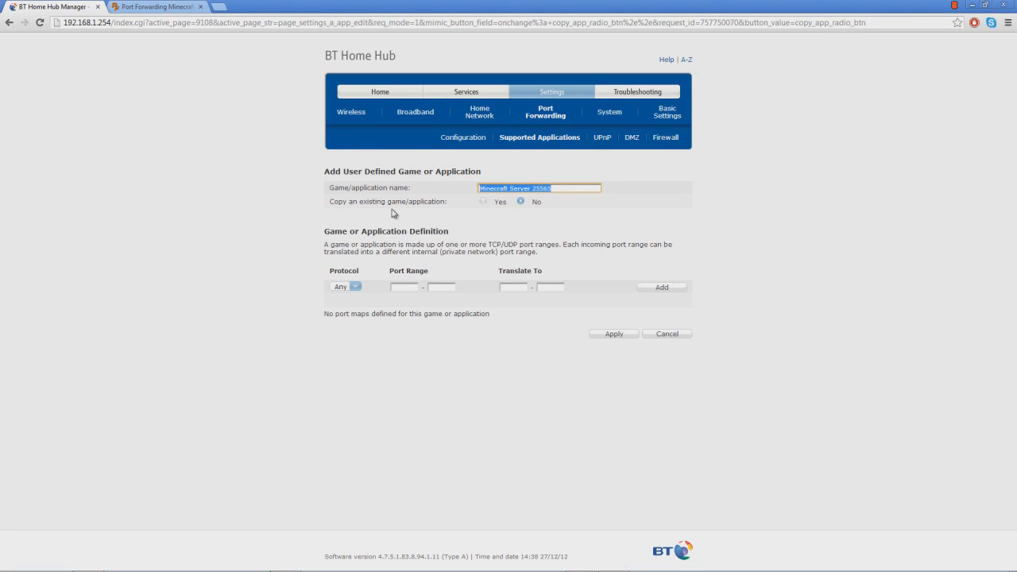
# Add a TCP port map with port range 25565 to 25565, translated to 25565 to 25565.
pyautogui.click(355, 286)
pyautogui.click(349, 301)
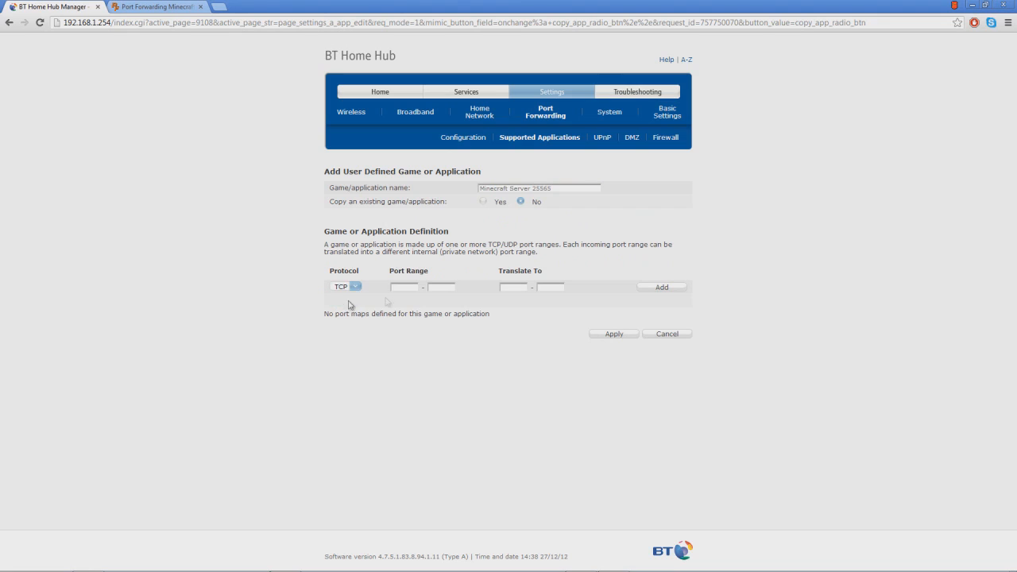
pyautogui.click(403, 288)
pyautogui.write('25565')
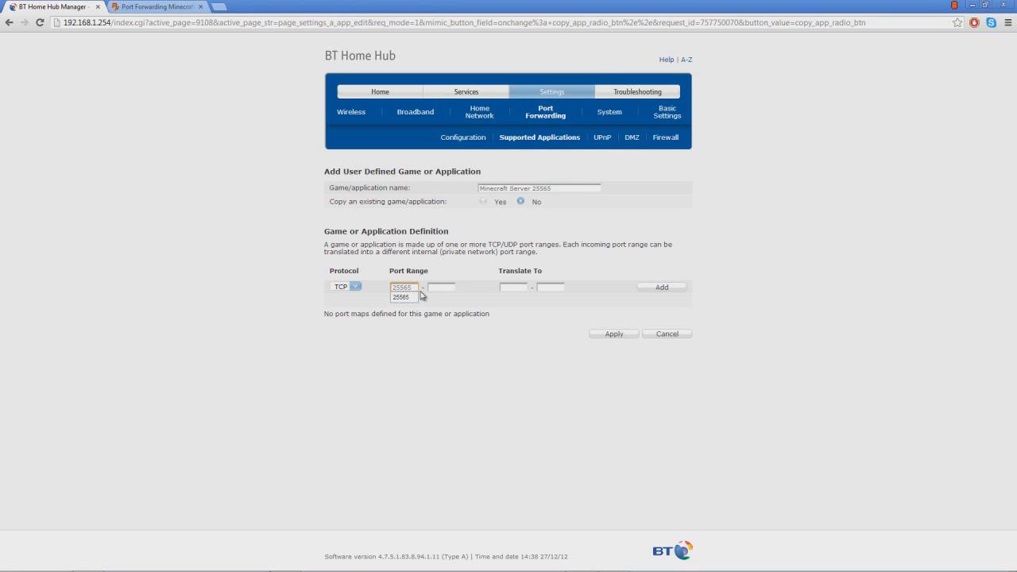
pyautogui.moveTo(421, 291); pyautogui.dragTo(394, 287)
pyautogui.hotkey('ctrl', 'c')
pyautogui.click(435, 289)
pyautogui.hotkey('ctrl', 'v')
pyautogui.click(512, 288)
pyautogui.hotkey('ctrl', 'v')
pyautogui.click(547, 289)
pyautogui.hotkey('ctrl', 'v')
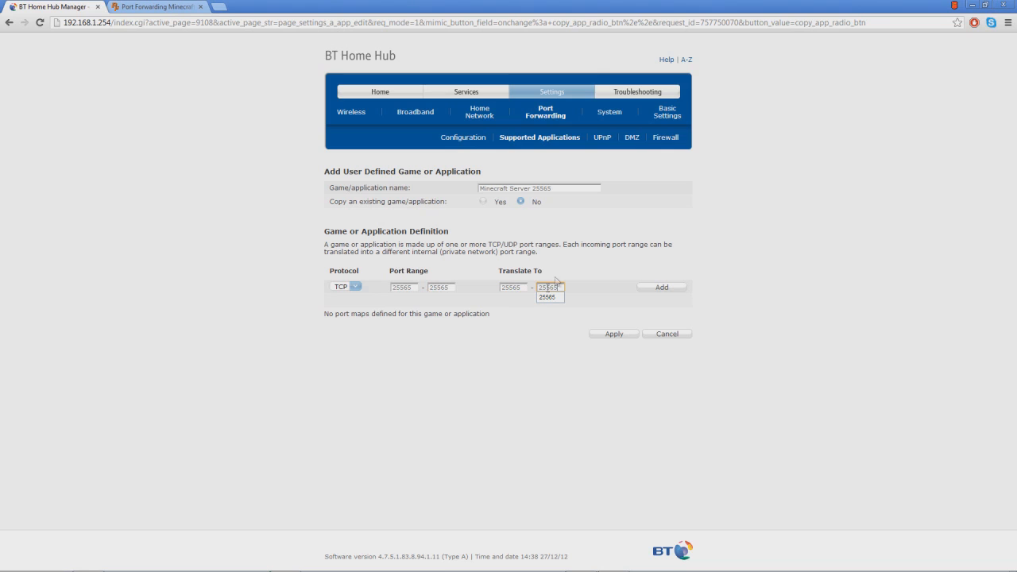
pyautogui.click(648, 287)
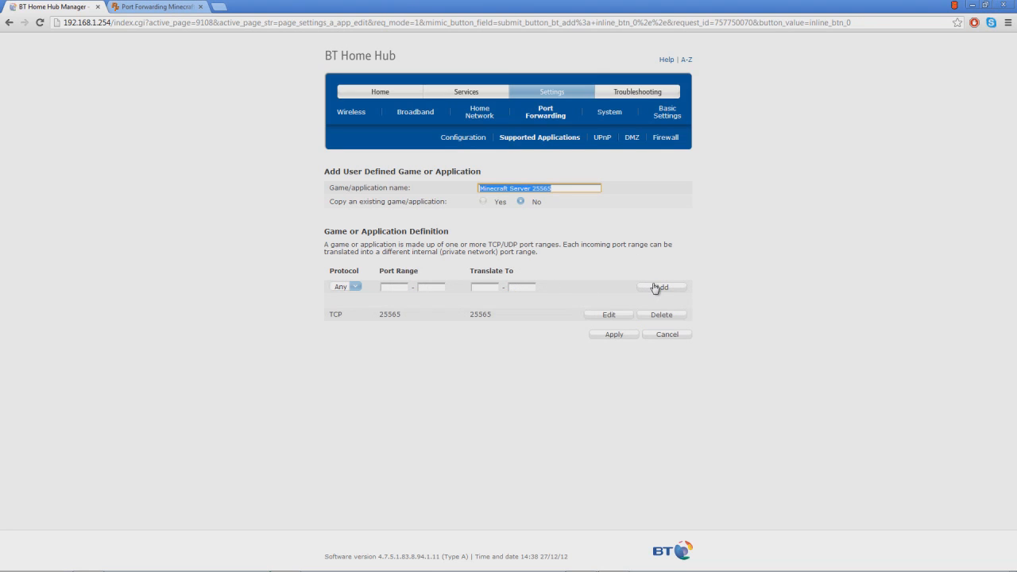
# Add a UDP port map for port range 25565 to 25565 with the same translated ports, and apply the application definition.
pyautogui.click(355, 286)
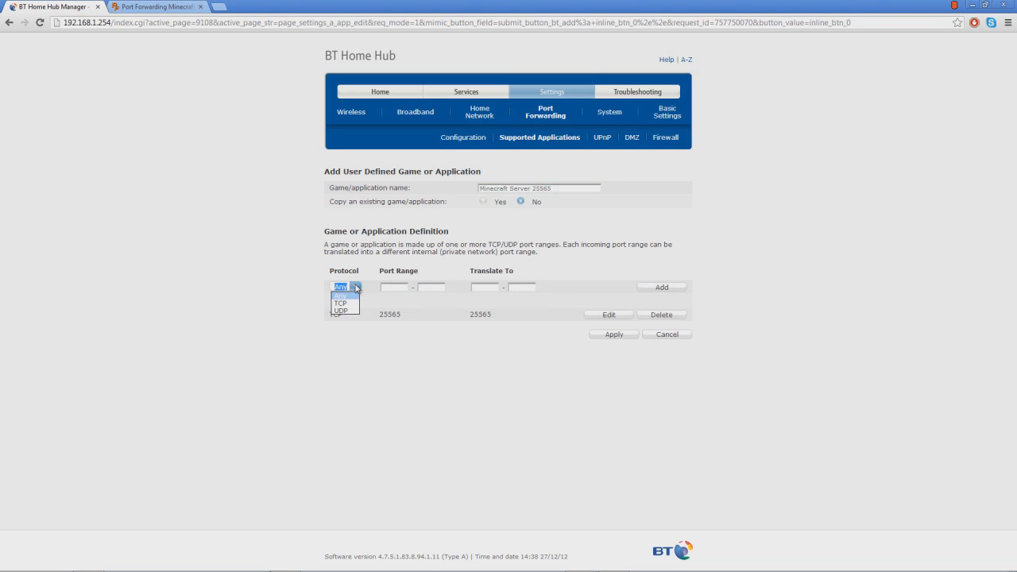
pyautogui.click(351, 310)
pyautogui.click(393, 288)
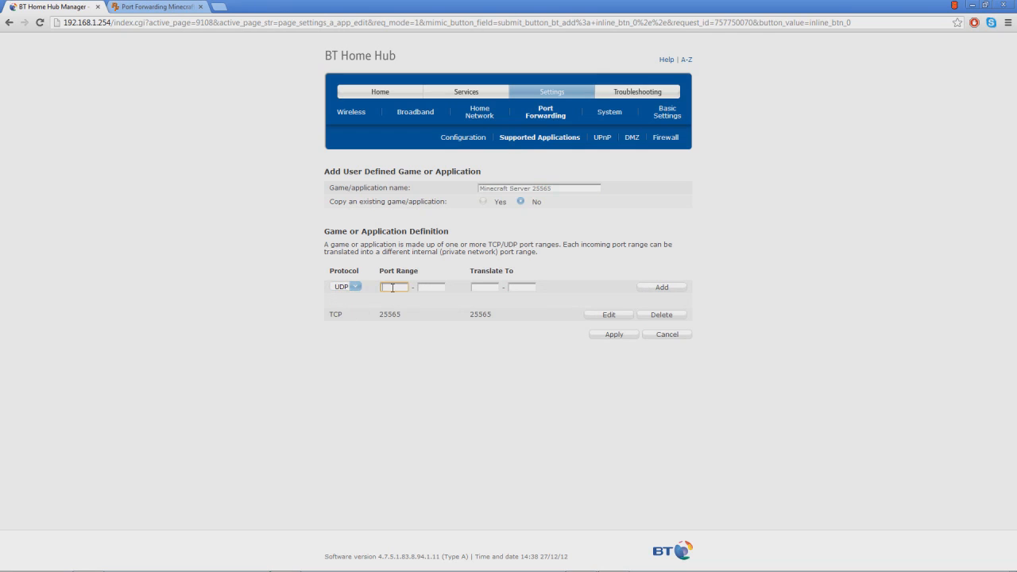
pyautogui.hotkey('ctrl', 'v')
pyautogui.click(443, 288)
pyautogui.hotkey('ctrl', 'v')
pyautogui.click(494, 289)
pyautogui.hotkey('ctrl', 'v')
pyautogui.click(522, 287)
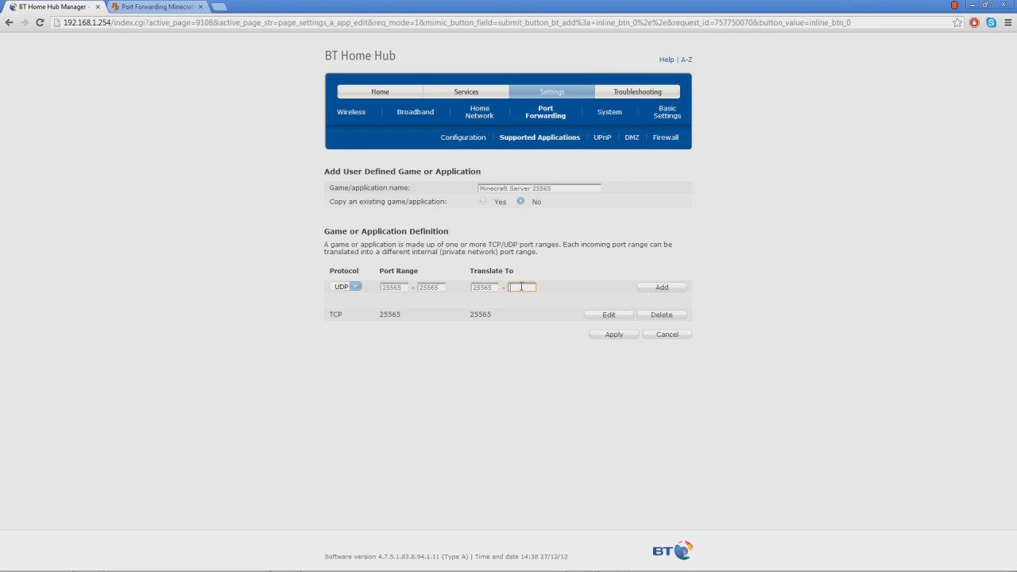
pyautogui.click(667, 287)
pyautogui.click(683, 293)
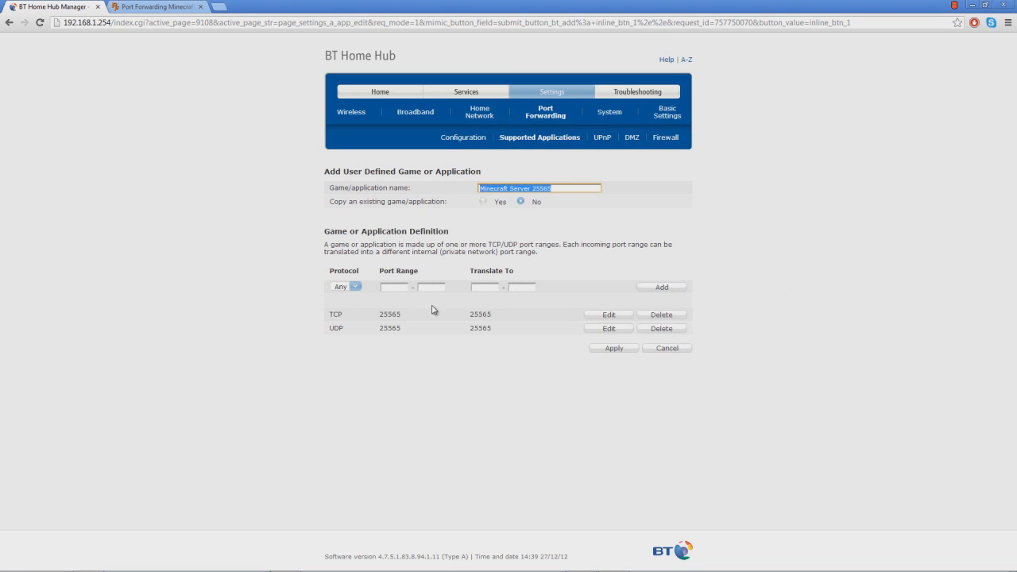
pyautogui.click(379, 316)
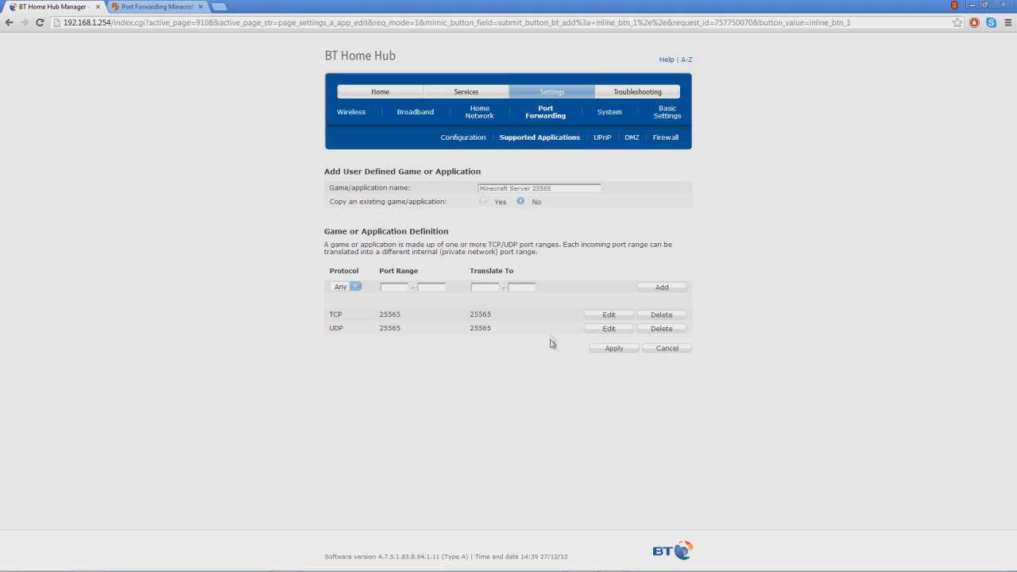
pyautogui.click(614, 351)
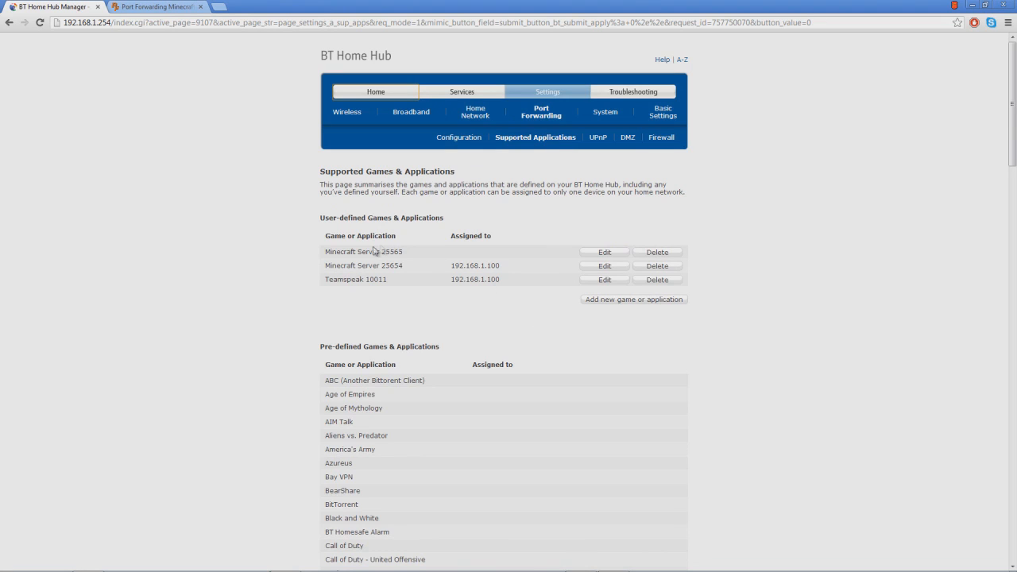
pyautogui.moveTo(329, 236); pyautogui.dragTo(395, 251)
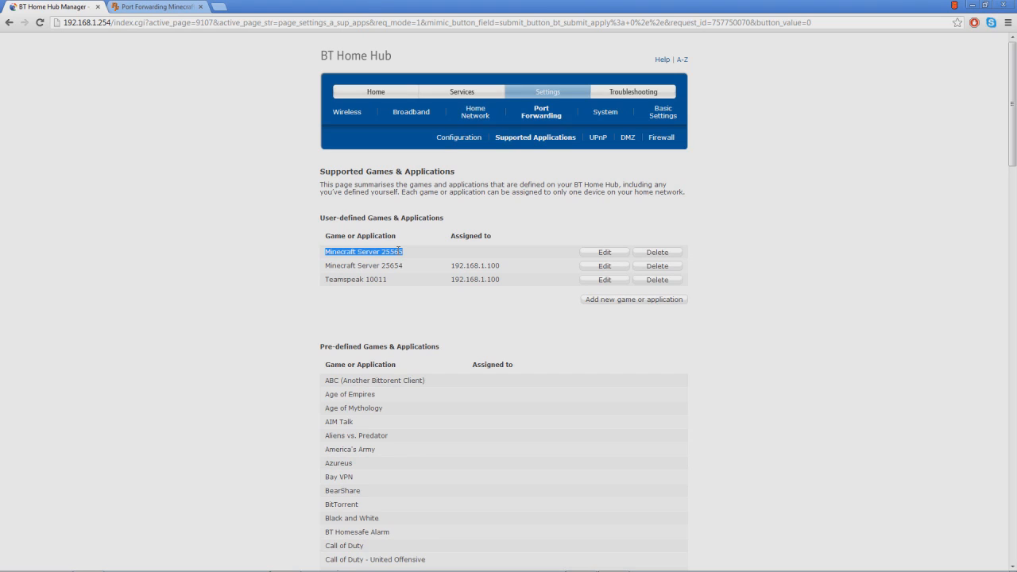
pyautogui.moveTo(327, 266); pyautogui.dragTo(405, 263)
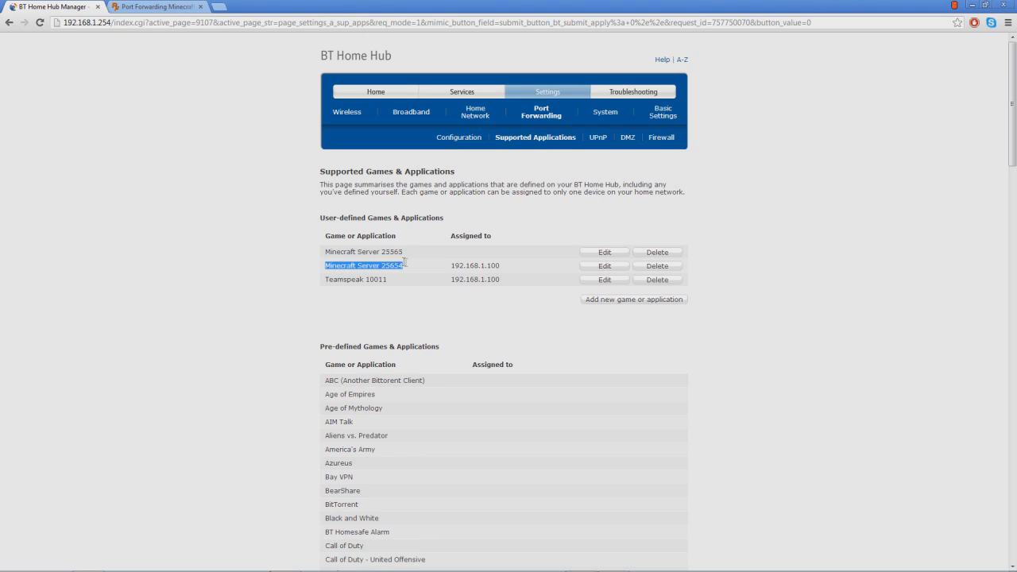
pyautogui.click(406, 264)
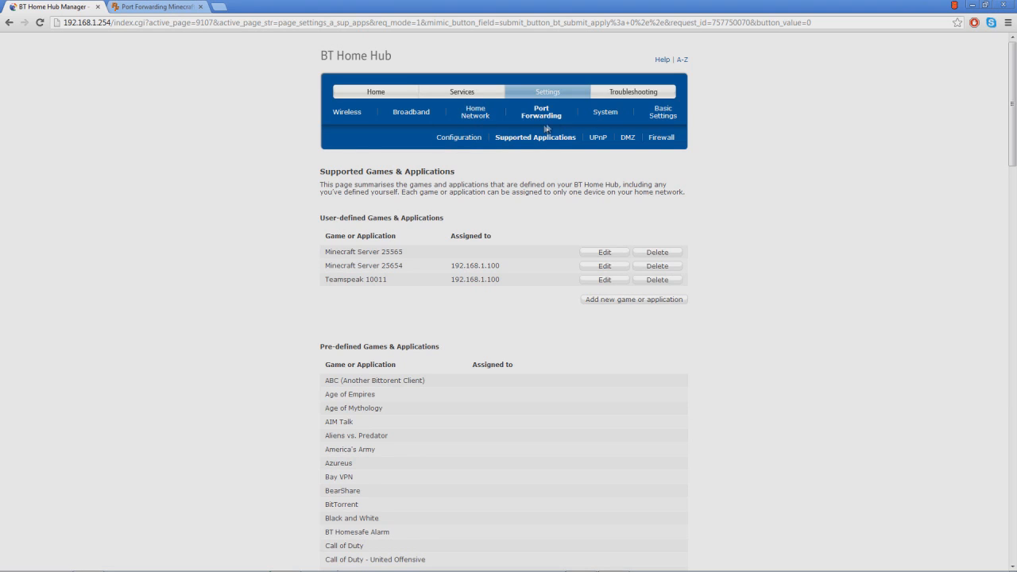
# Open the port forwarding configuration and choose User Defined IP Address as the device.
pyautogui.click(459, 137)
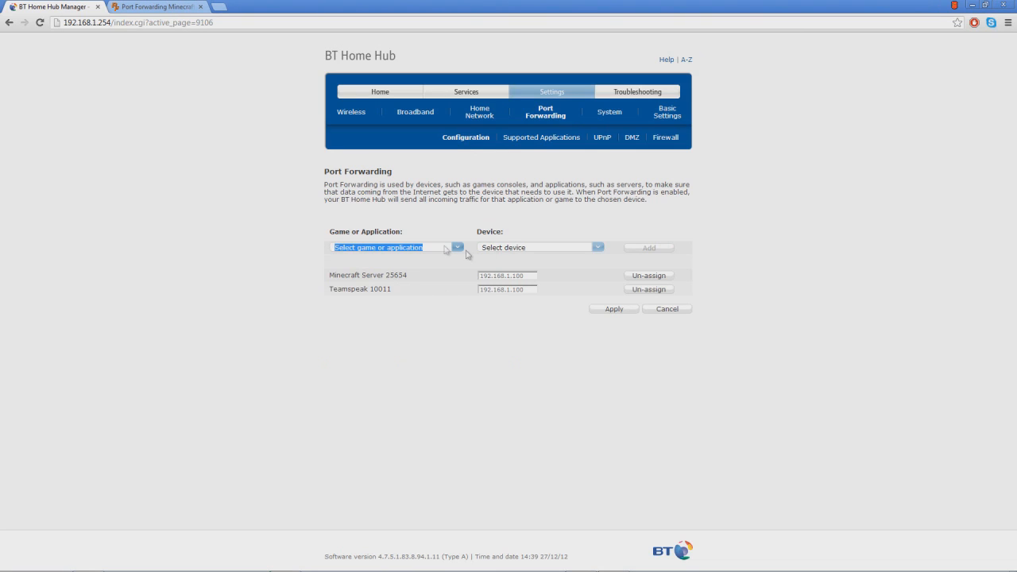
pyautogui.click(506, 252)
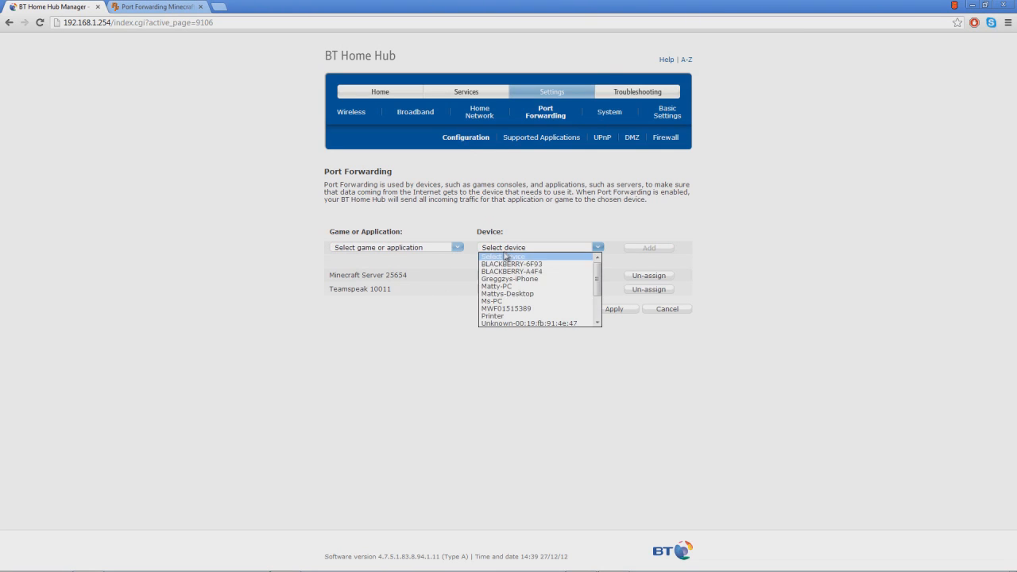
pyautogui.scroll(-3, 524, 314)
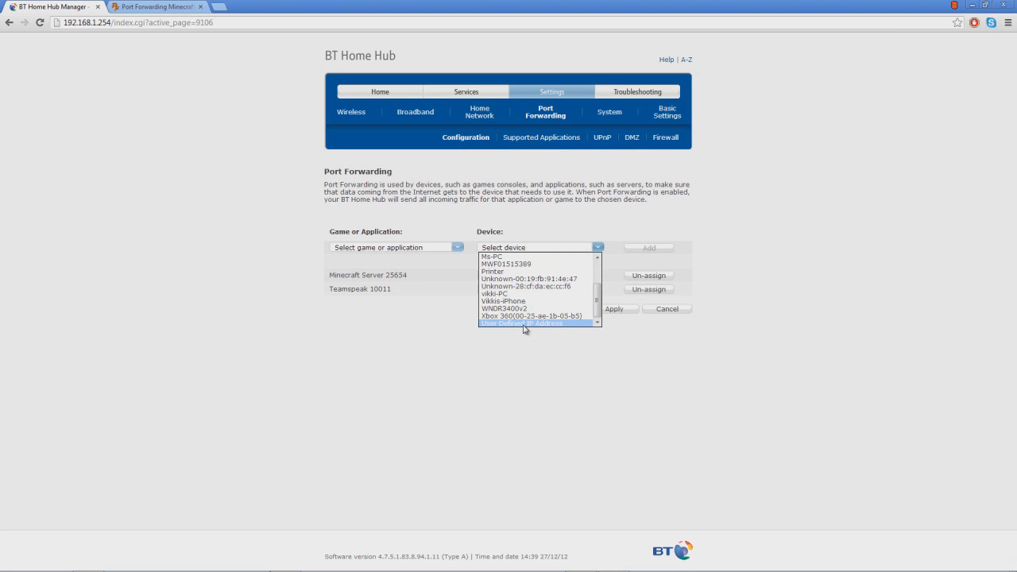
pyautogui.click(523, 324)
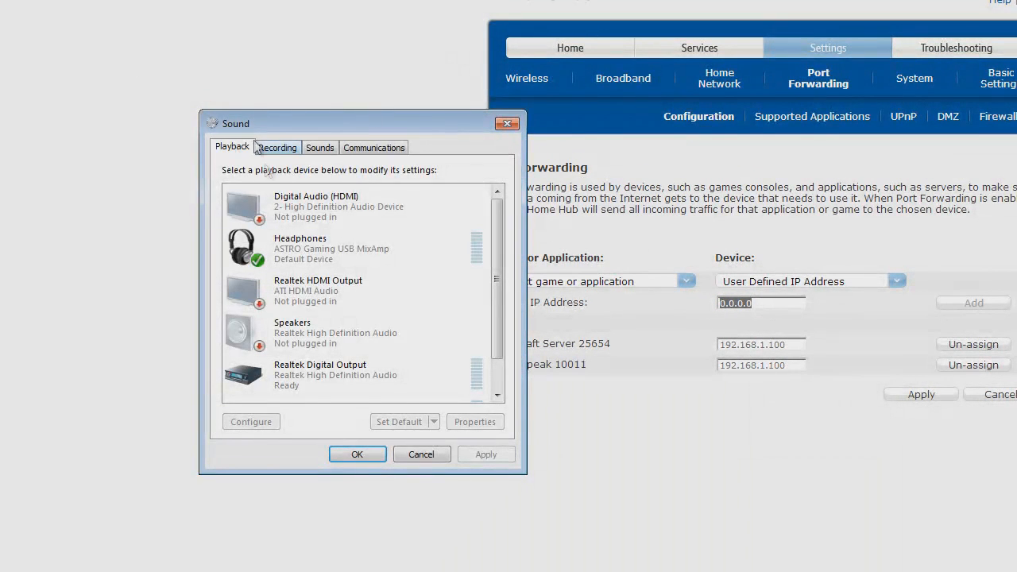
pyautogui.click(290, 148)
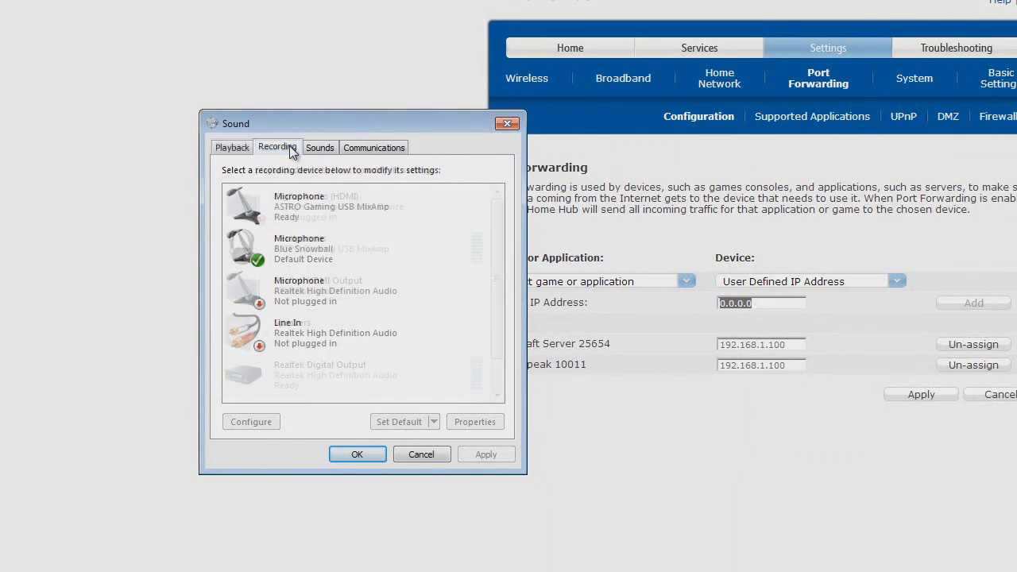
pyautogui.moveTo(363, 129); pyautogui.dragTo(358, 123)
pyautogui.click(227, 140)
pyautogui.click(331, 142)
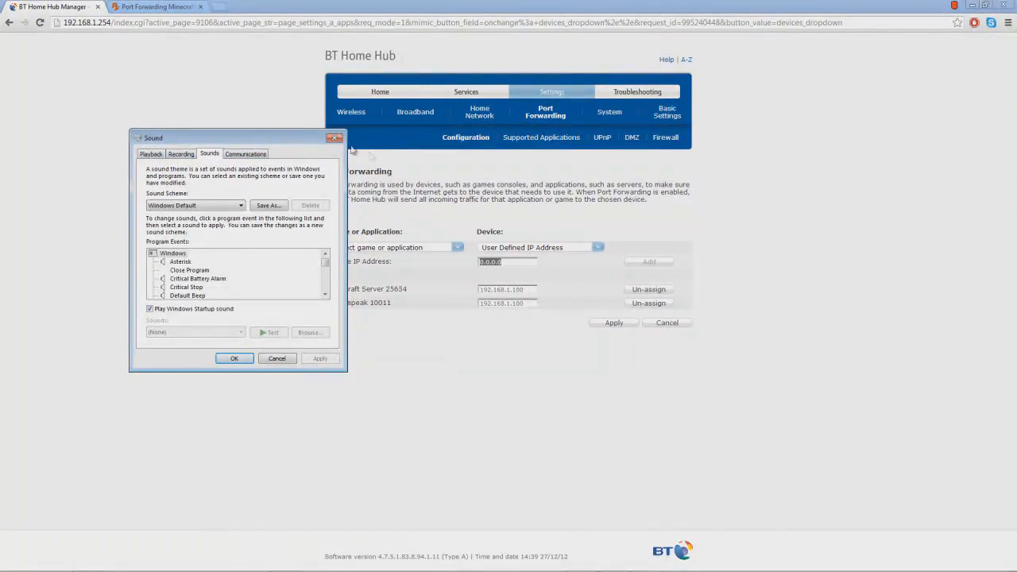
pyautogui.click(335, 138)
pyautogui.rightClick(948, 566)
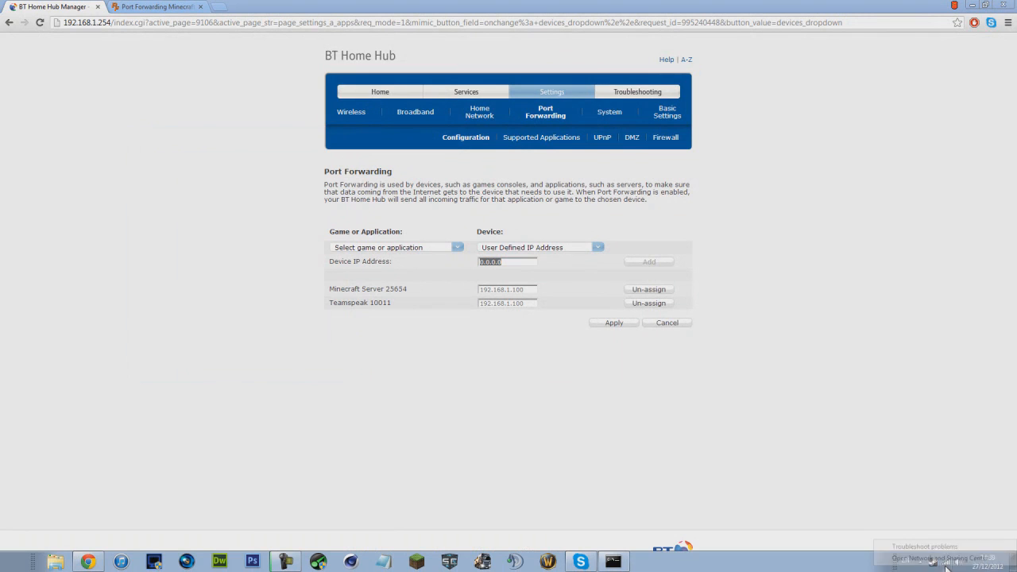
pyautogui.click(766, 556)
# Open the Internet Protocol Version 4 (TCP/IPv4) properties of the connected wireless network.
pyautogui.click(948, 566)
pyautogui.rightClick(948, 416)
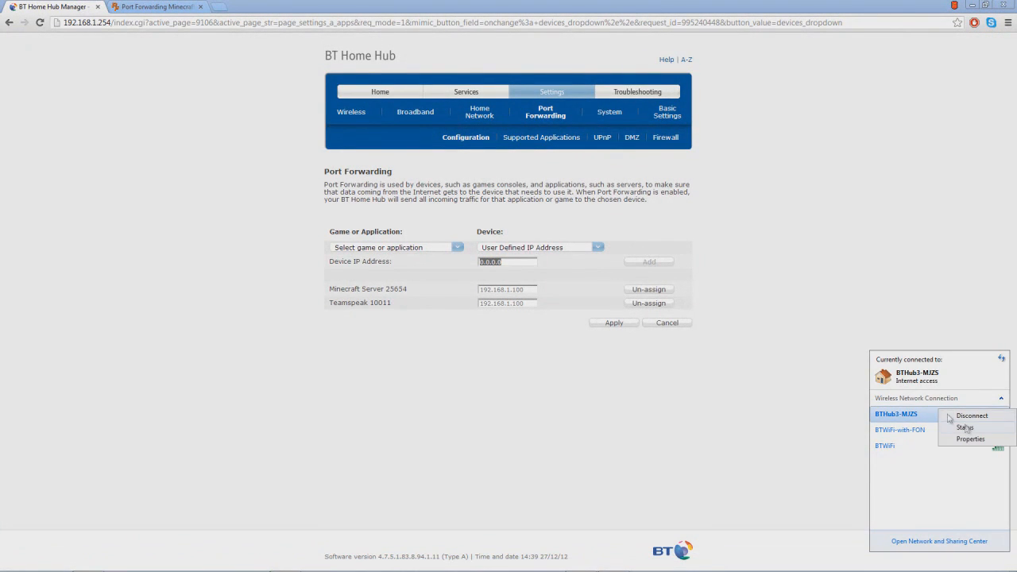
pyautogui.click(965, 427)
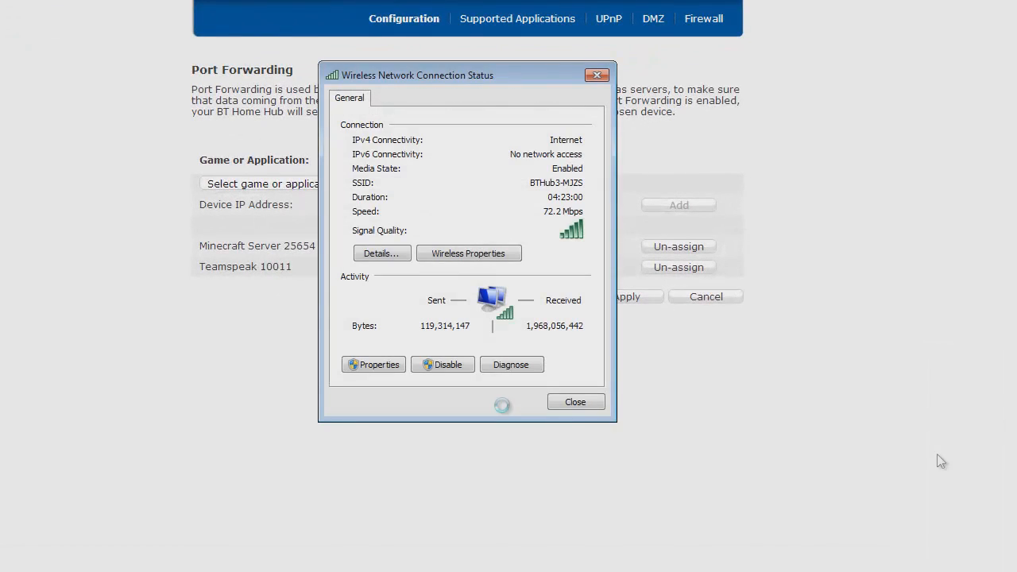
pyautogui.click(373, 365)
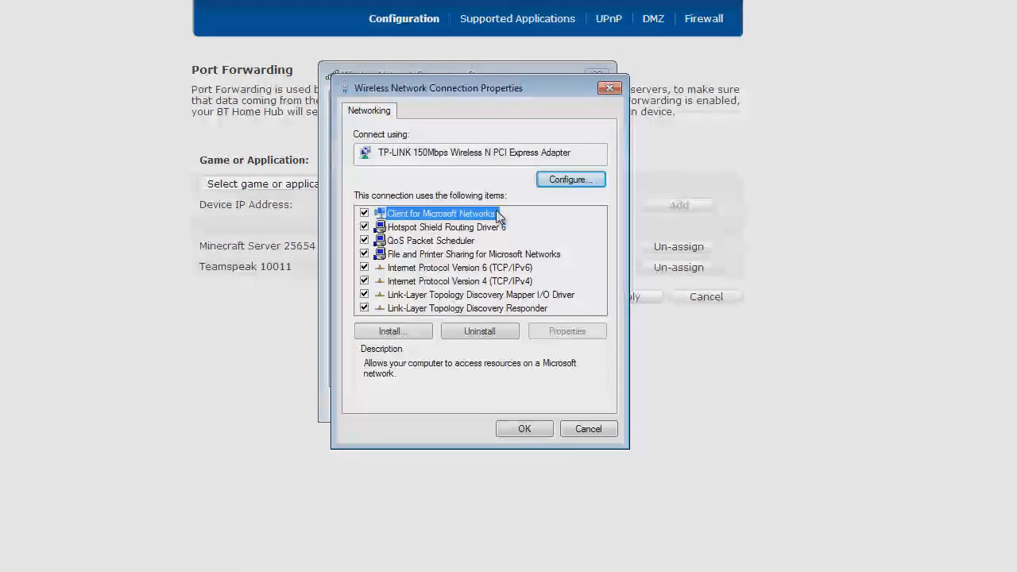
pyautogui.click(424, 282)
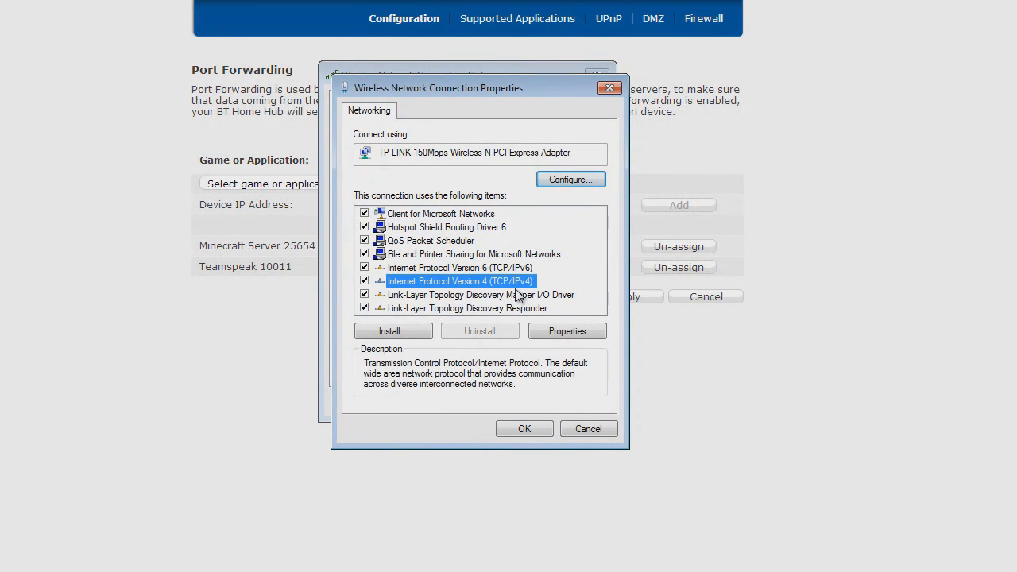
pyautogui.click(525, 430)
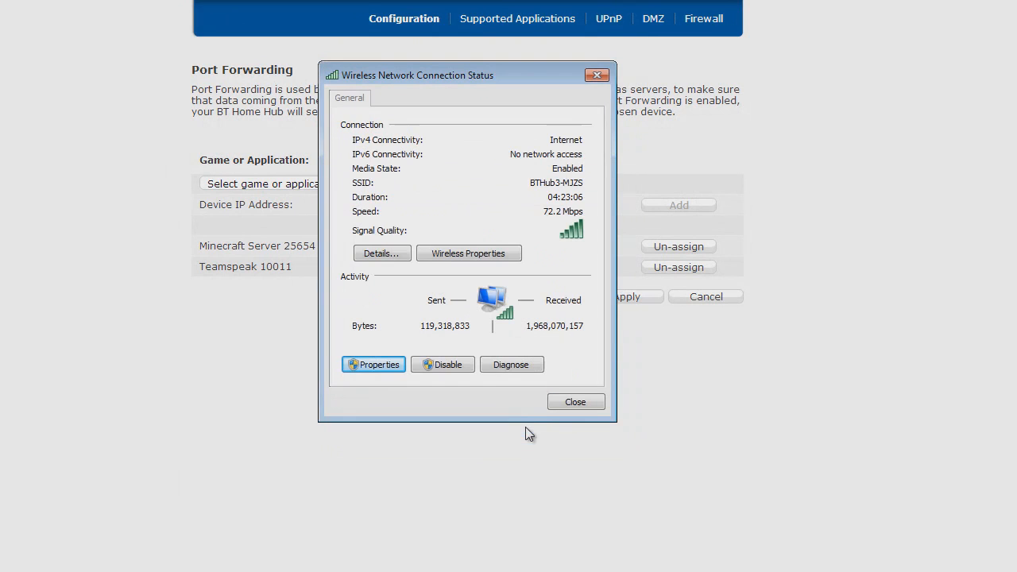
pyautogui.click(393, 372)
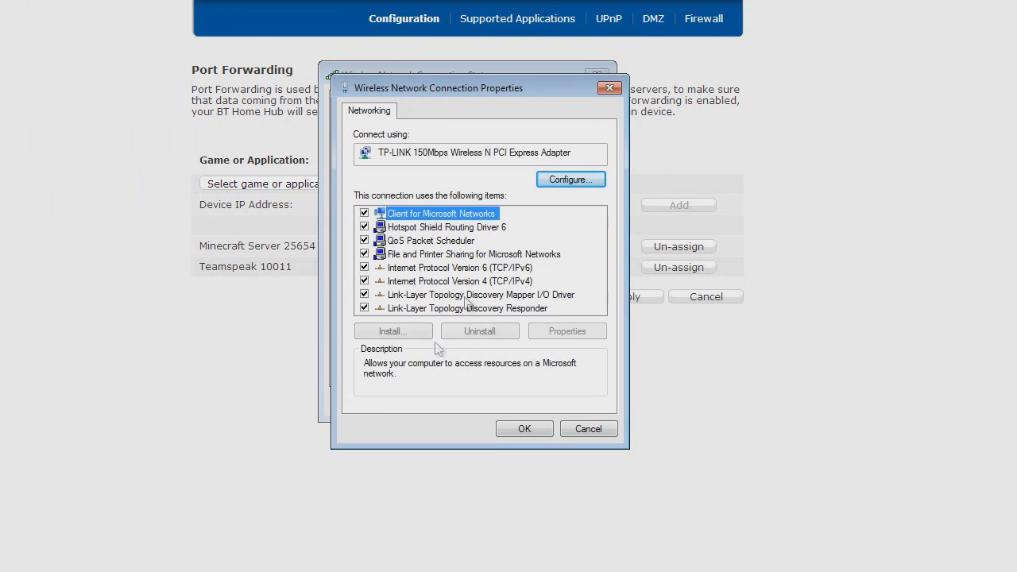
pyautogui.doubleClick(484, 275)
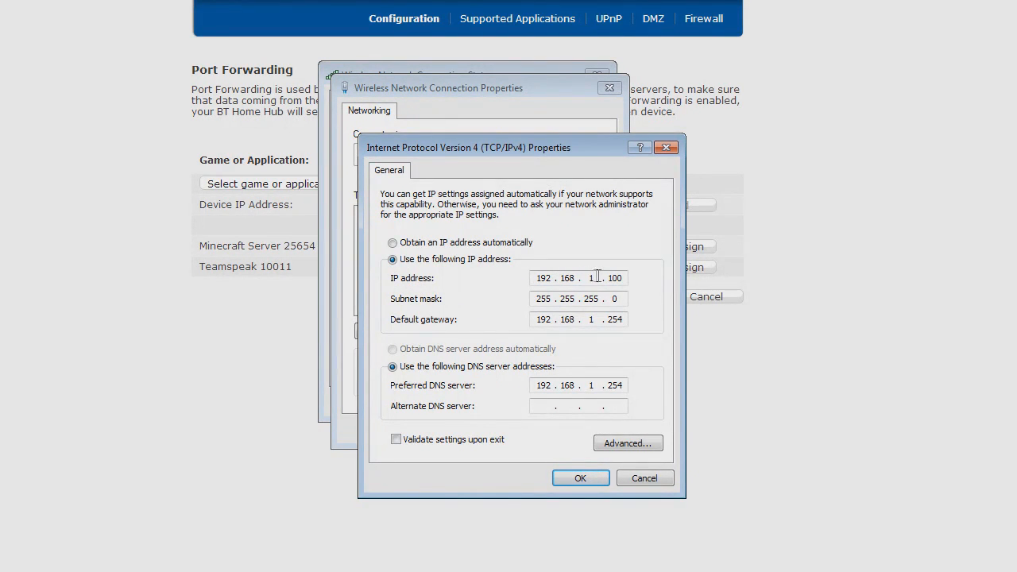
# Check the PC's static IP address in the IPv4 settings and close the network dialogs.
pyautogui.click(627, 275)
pyautogui.doubleClick(616, 278)
pyautogui.click(581, 478)
pyautogui.click(524, 490)
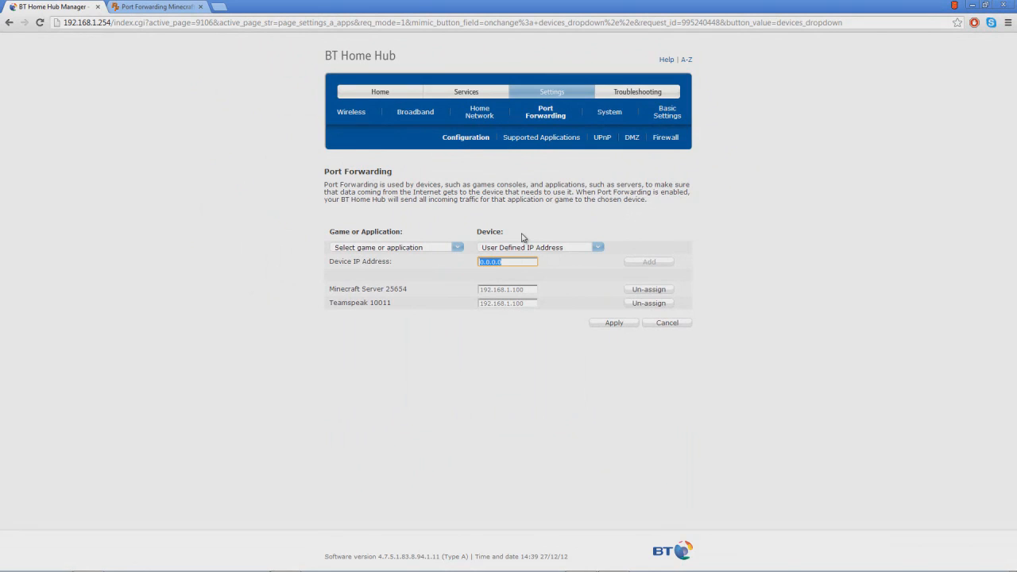
# Set the device IP address for the new port forwarding entry to 192.168.1.100.
pyautogui.write('192')
pyautogui.press('Down')
pyautogui.press('Return')
# Choose Minecraft Server 25565 as the application, add it to the forwarding list and apply the changes.
pyautogui.click(399, 248)
pyautogui.moveTo(457, 272); pyautogui.dragTo(458, 294)
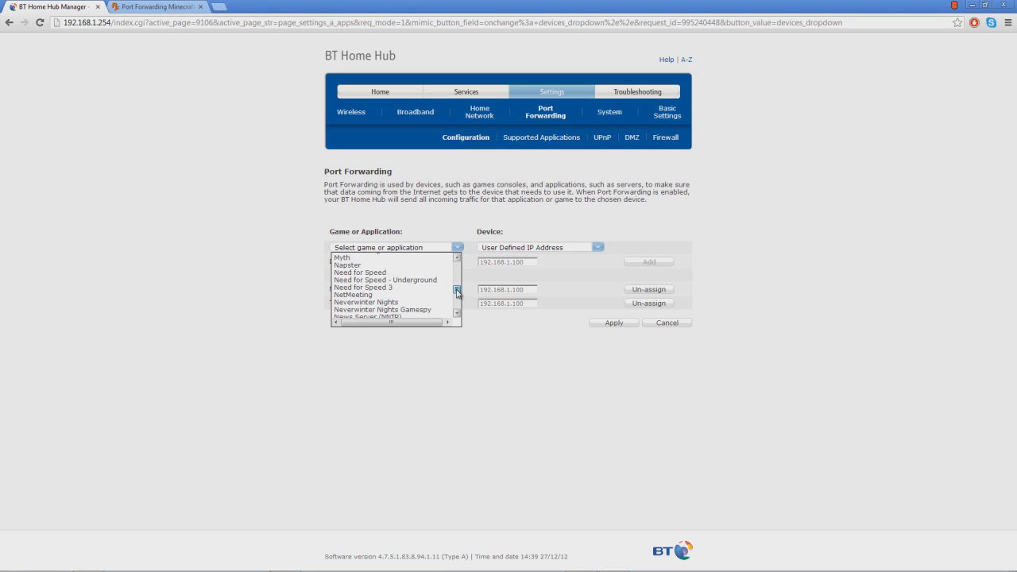
pyautogui.doubleClick(458, 314)
pyautogui.click(458, 259)
pyautogui.click(459, 259)
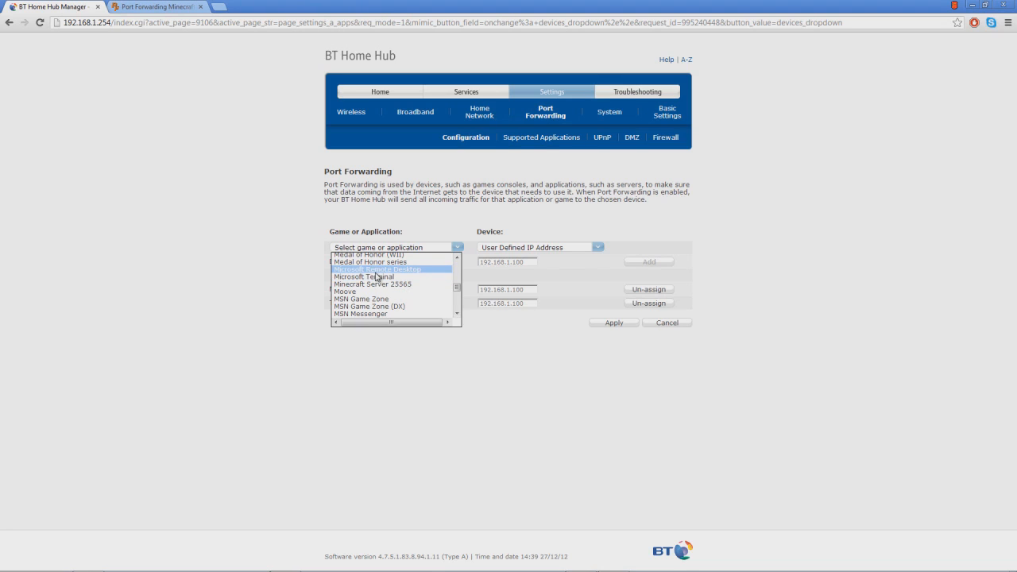
pyautogui.click(389, 285)
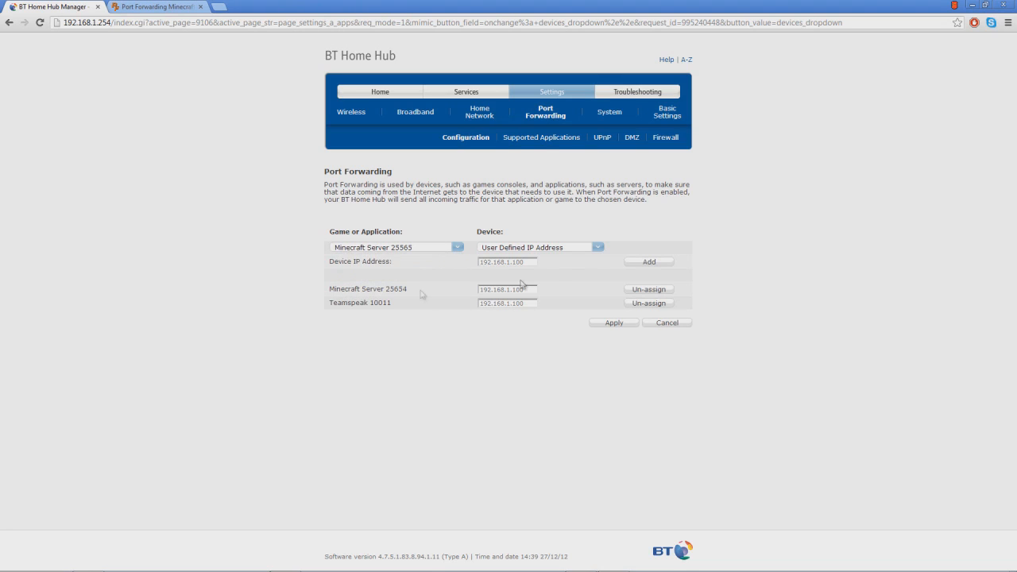
pyautogui.click(662, 263)
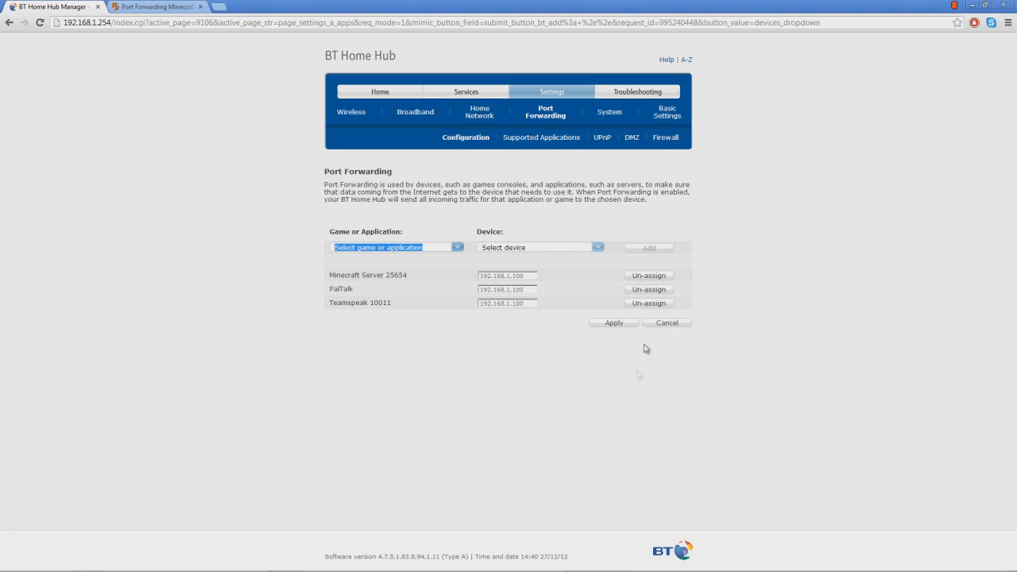
pyautogui.click(626, 324)
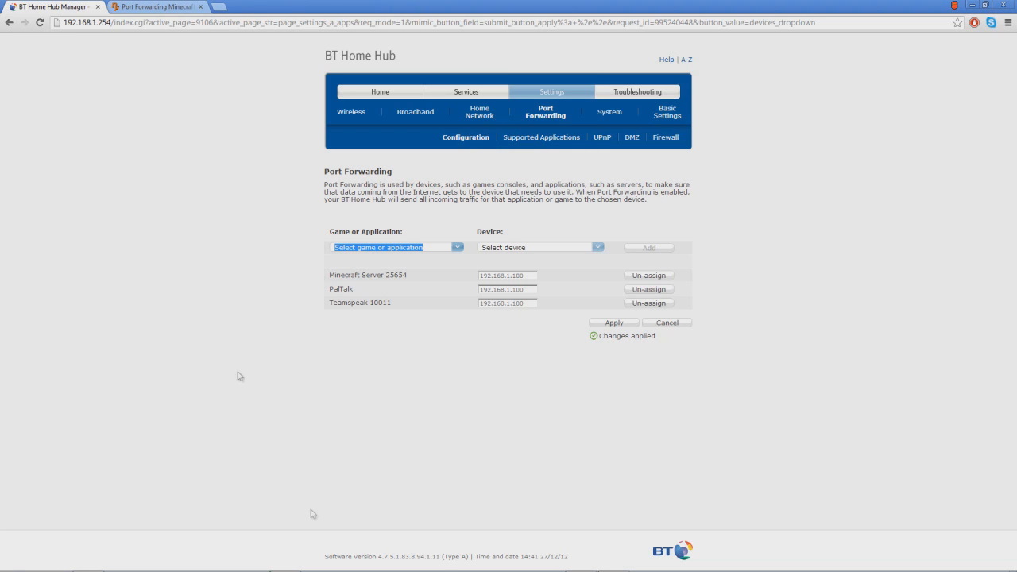
# Open minecraft.net/download and download minecraft_server.jar, keeping the file despite the browser's harm warning.
pyautogui.click(165, 22)
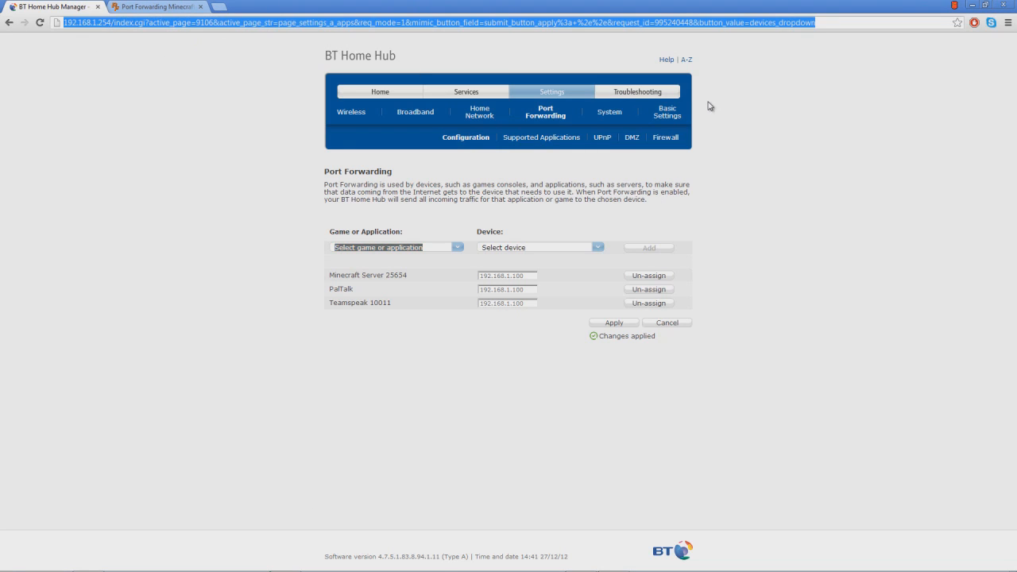
pyautogui.write('minecra')
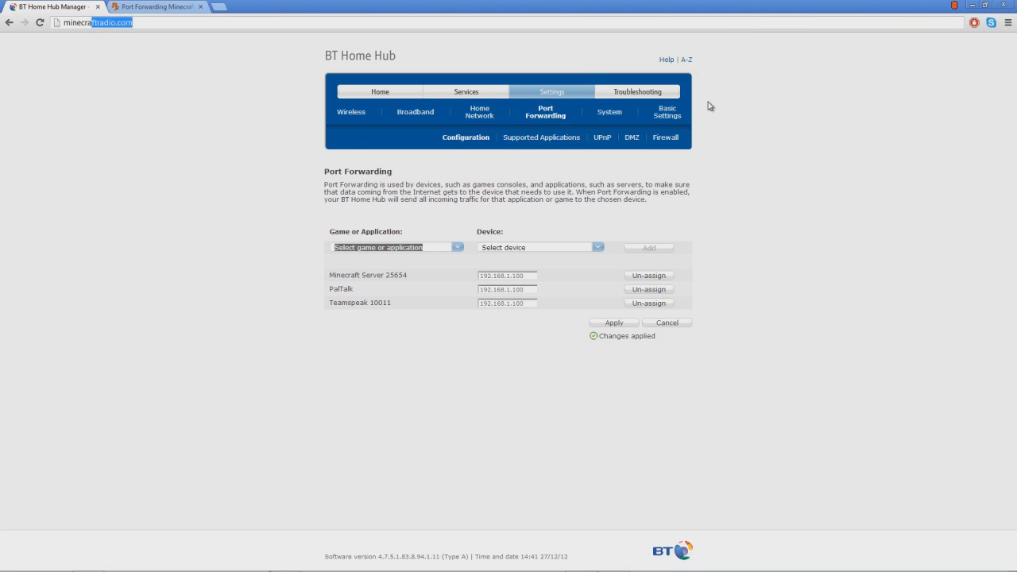
pyautogui.press('Down')
pyautogui.press('Down')
pyautogui.press('Down')
pyautogui.press('Down')
pyautogui.press('Return')
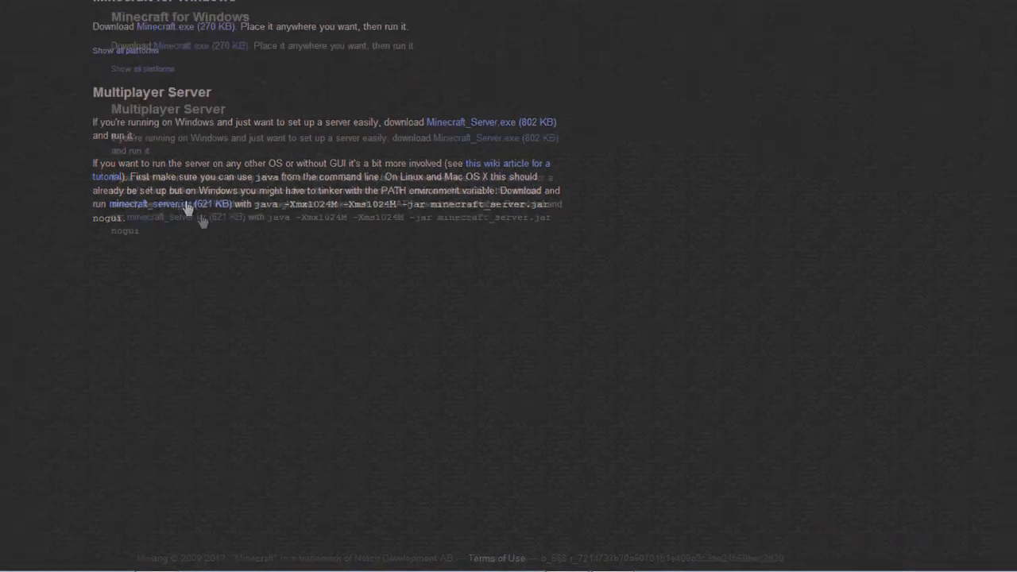
pyautogui.click(186, 205)
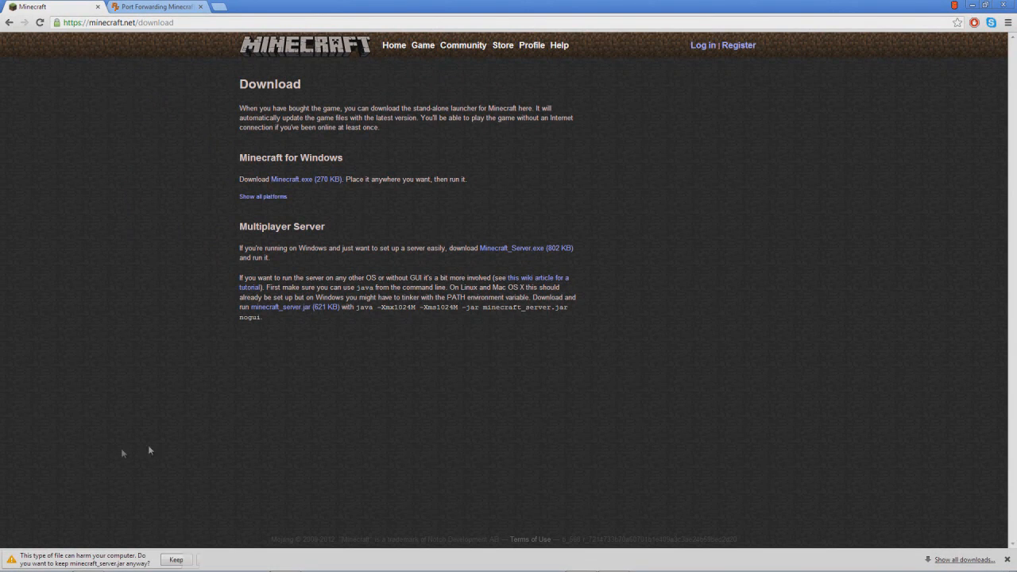
pyautogui.click(176, 560)
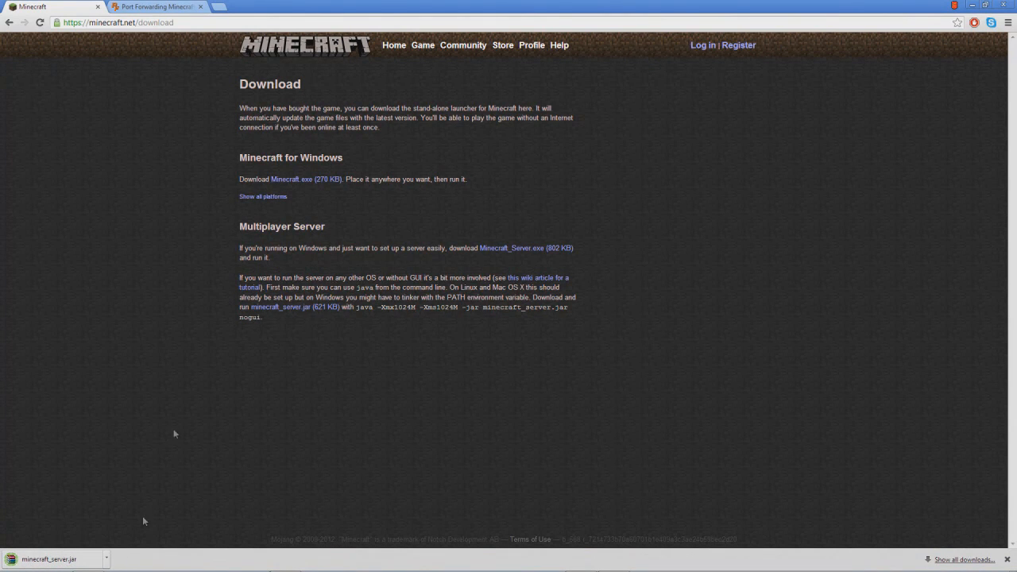
# Show the downloaded minecraft_server file in its folder and cut it.
pyautogui.click(105, 560)
pyautogui.click(139, 529)
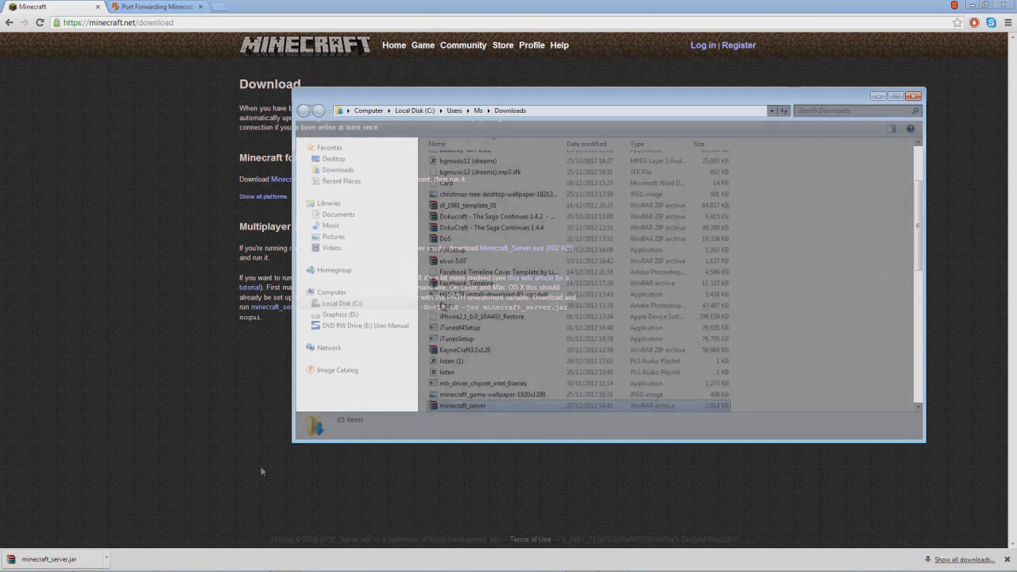
pyautogui.rightClick(463, 407)
pyautogui.click(498, 333)
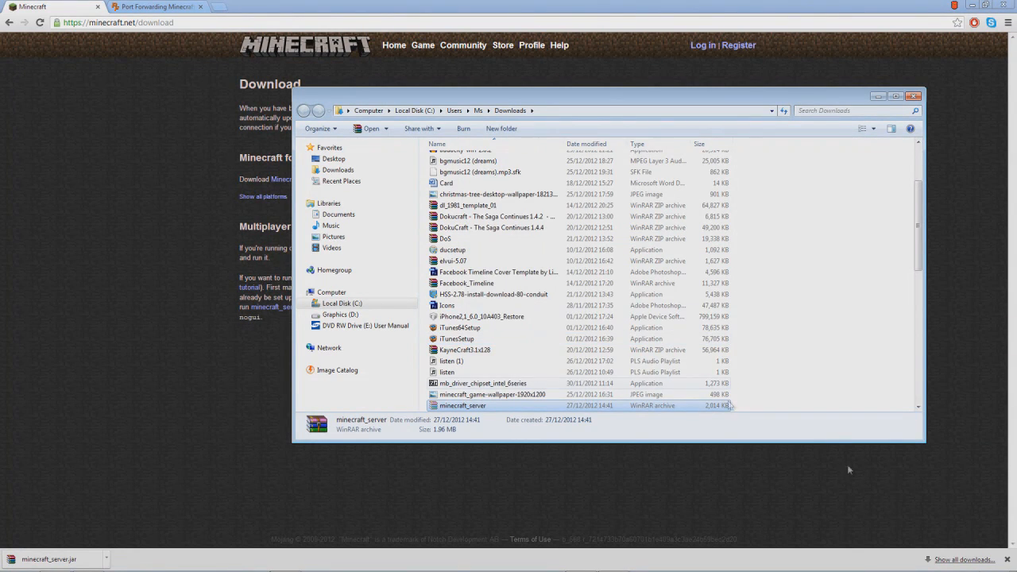
# Create a desktop folder named Minecraft Server Tut and move it to the corner of the desktop.
pyautogui.press('super+d')
pyautogui.rightClick(231, 162)
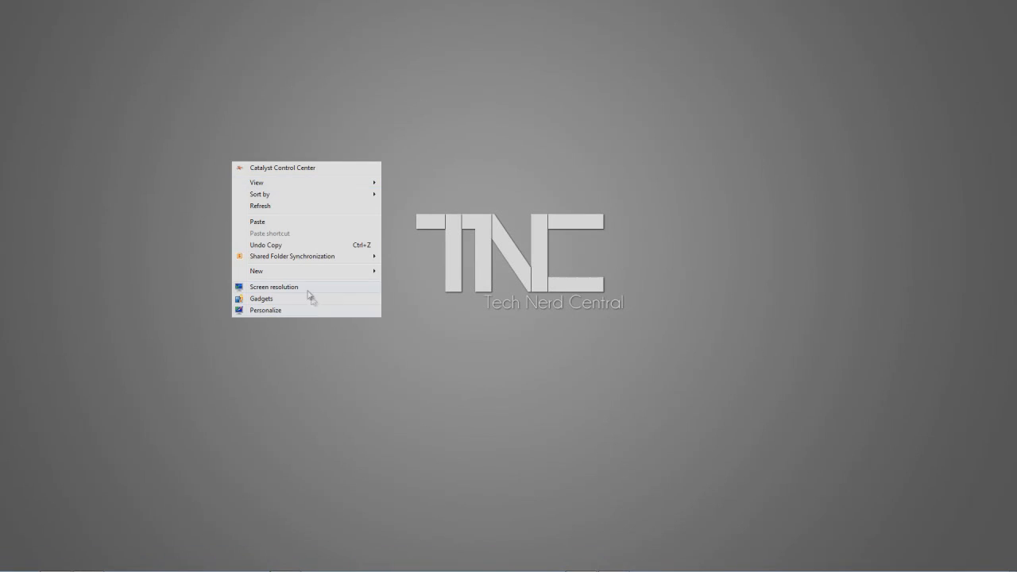
pyautogui.moveTo(298, 272)
pyautogui.click(460, 273)
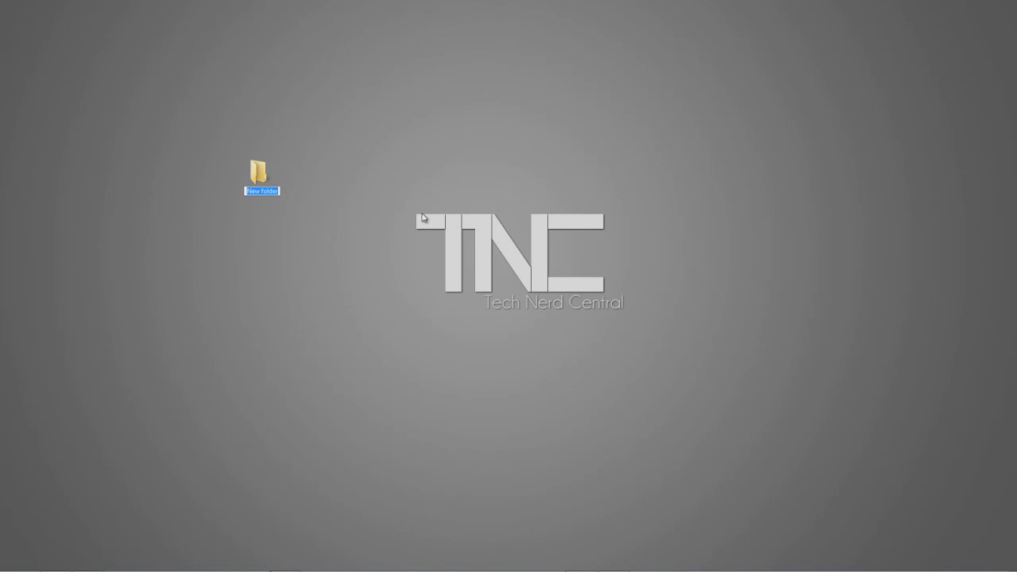
pyautogui.write('Minecraft Server')
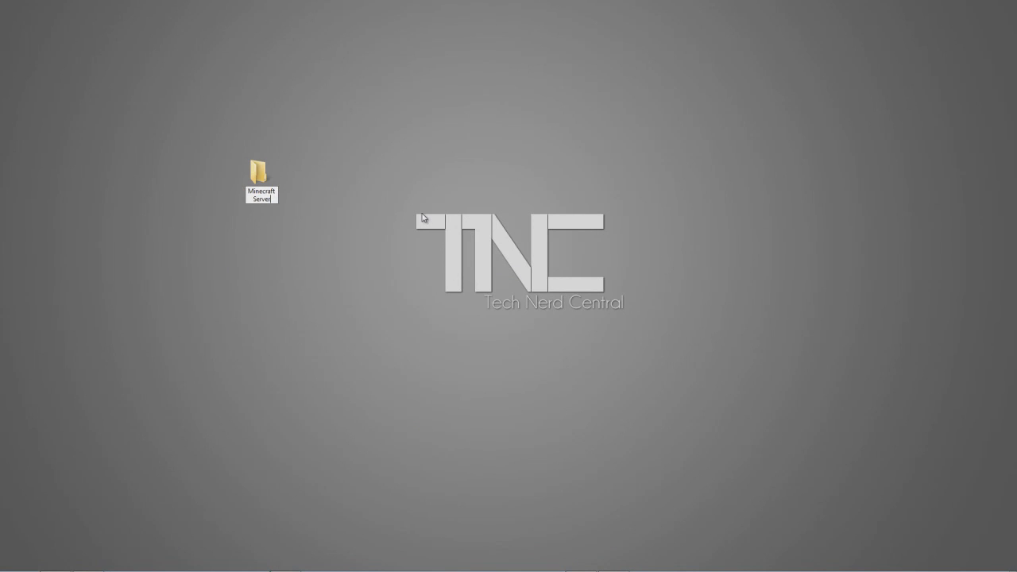
pyautogui.write(' Tut')
pyautogui.press('Return')
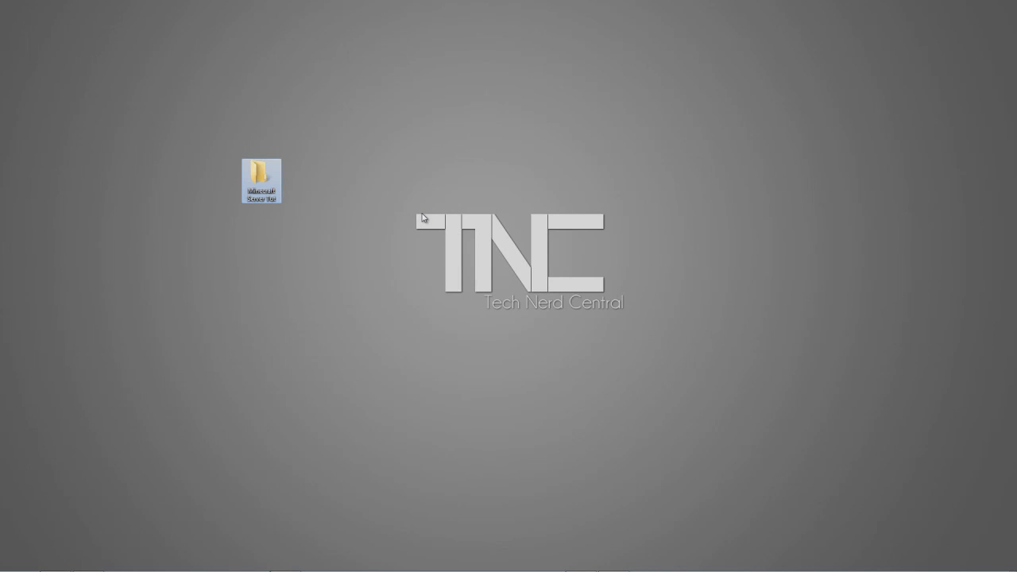
pyautogui.moveTo(266, 175); pyautogui.dragTo(7, 17)
# Open the Minecraft Server Tut folder and paste the minecraft_server file into it.
pyautogui.doubleClick(14, 21)
pyautogui.rightClick(619, 315)
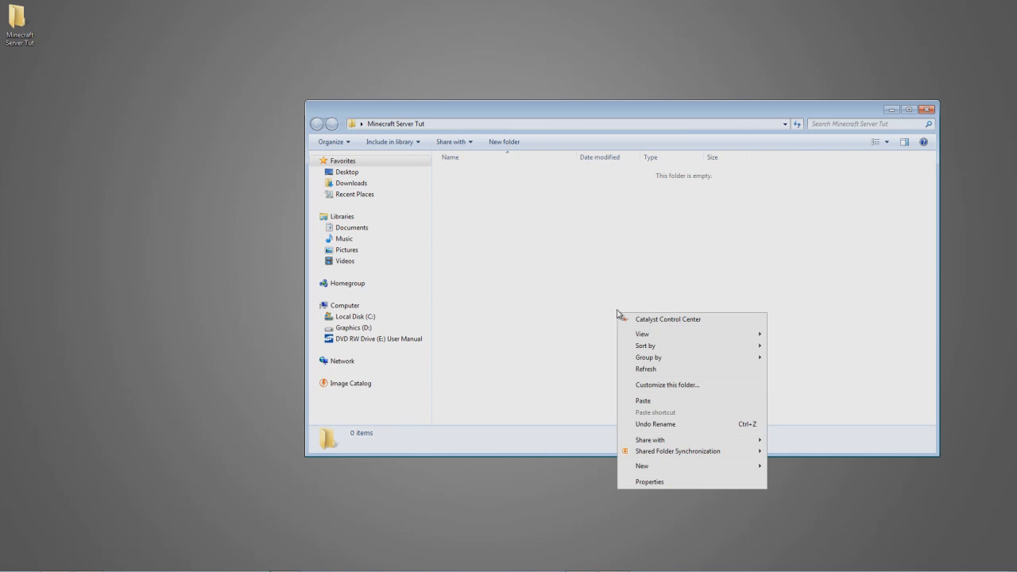
pyautogui.click(641, 401)
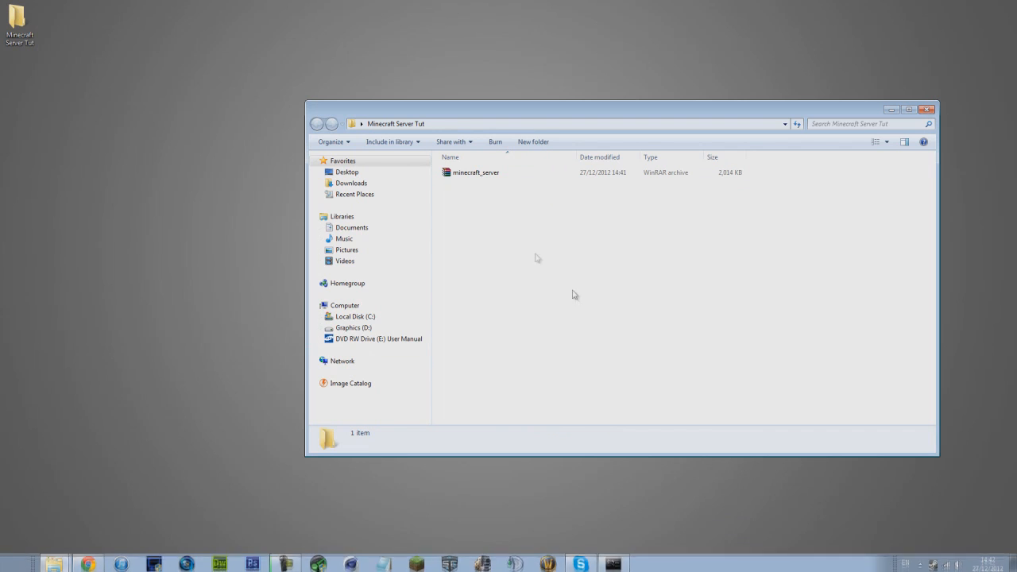
# Create a new text document with the default name in the Minecraft Server Tut folder and open it in Notepad.
pyautogui.rightClick(505, 244)
pyautogui.moveTo(551, 393)
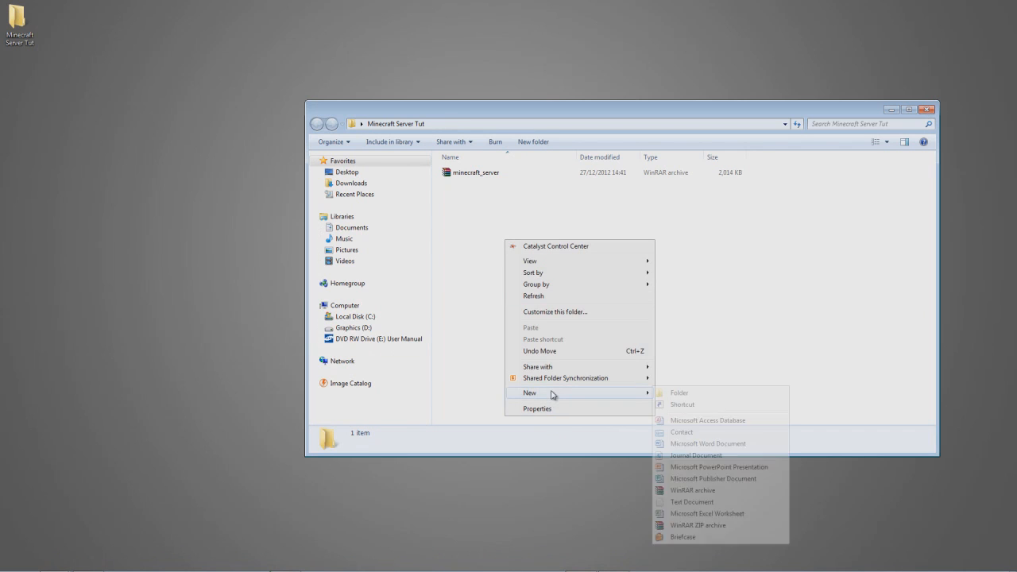
pyautogui.click(702, 502)
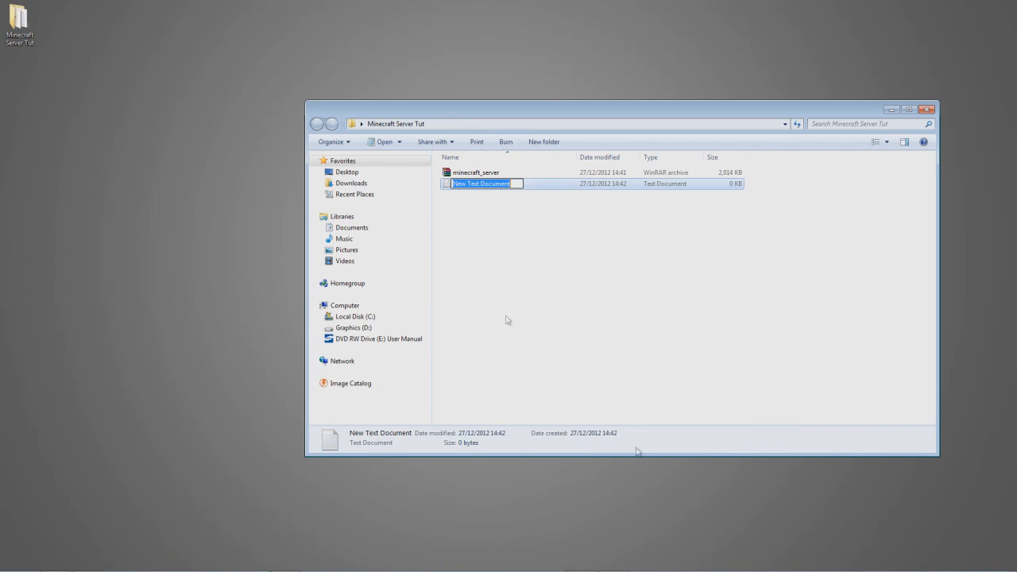
pyautogui.click(552, 188)
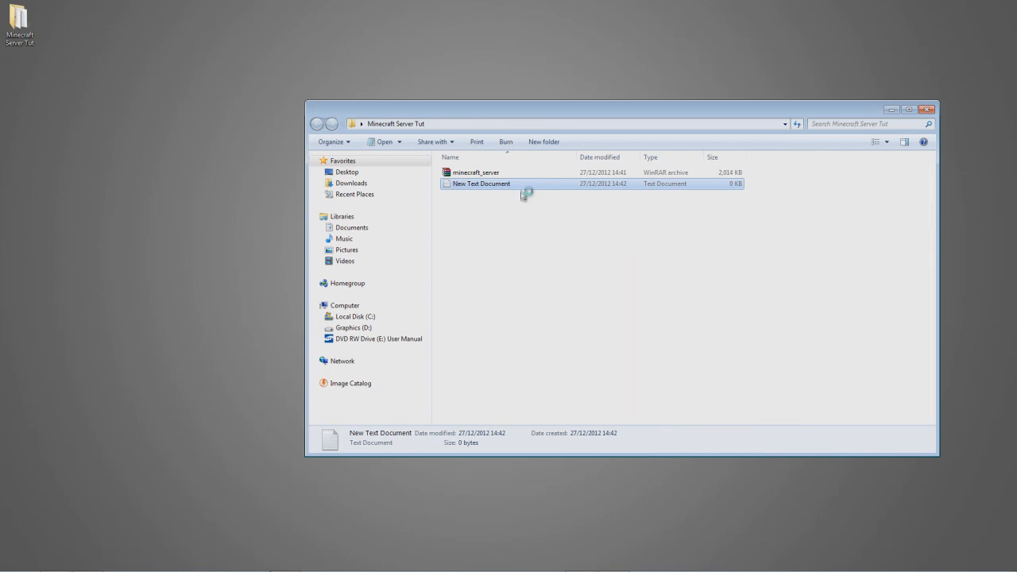
pyautogui.doubleClick(522, 193)
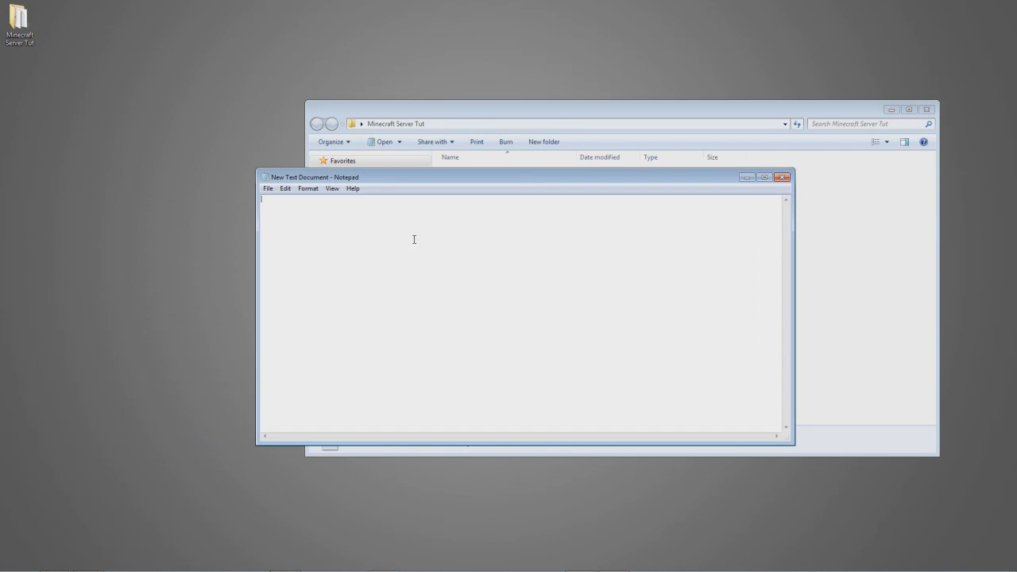
# Switch to the Minecraft download page in Chrome and copy the java server launch command from the Multiplayer Server section.
pyautogui.moveTo(163, 570)
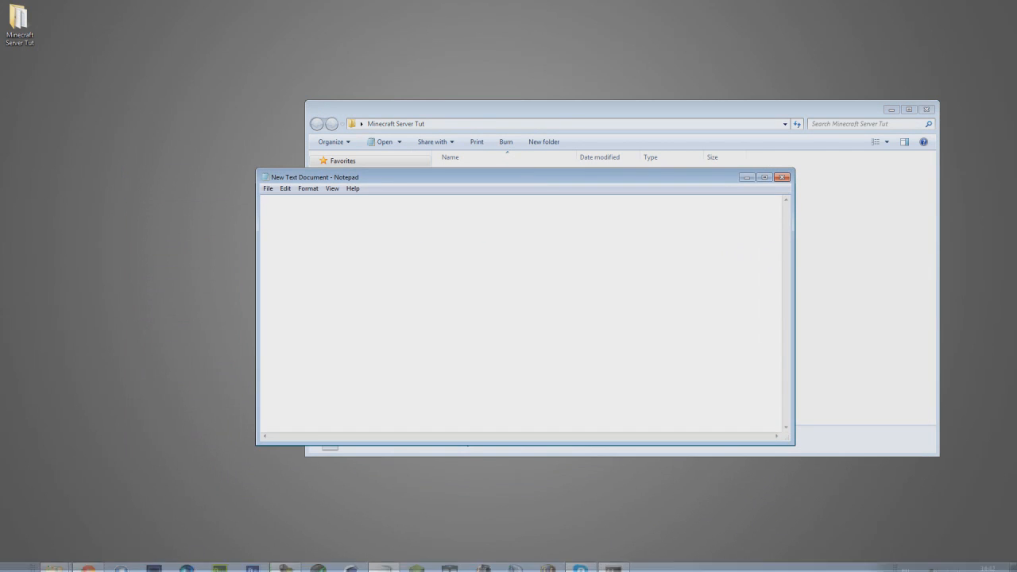
pyautogui.click(101, 566)
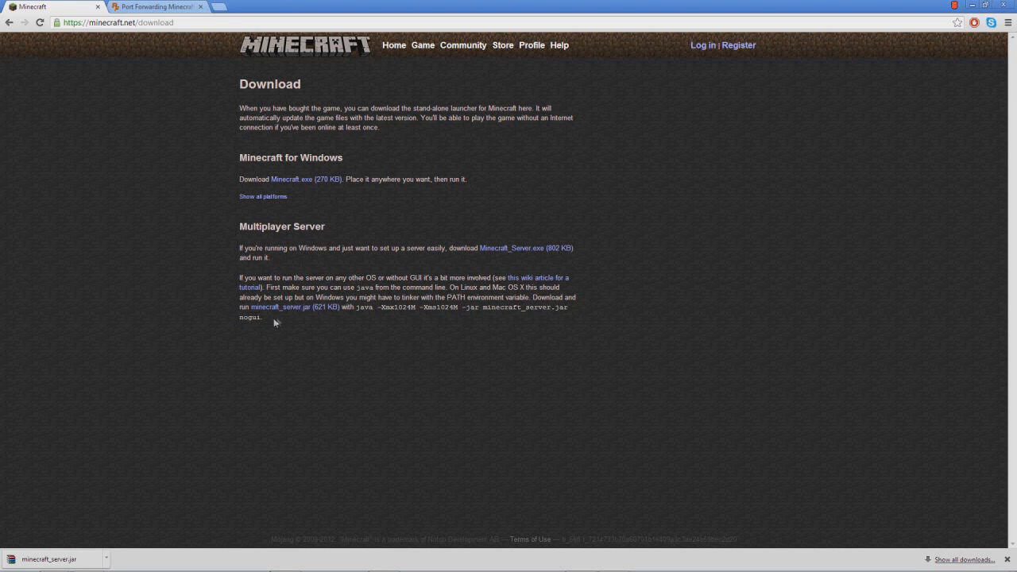
pyautogui.moveTo(262, 317); pyautogui.dragTo(355, 309)
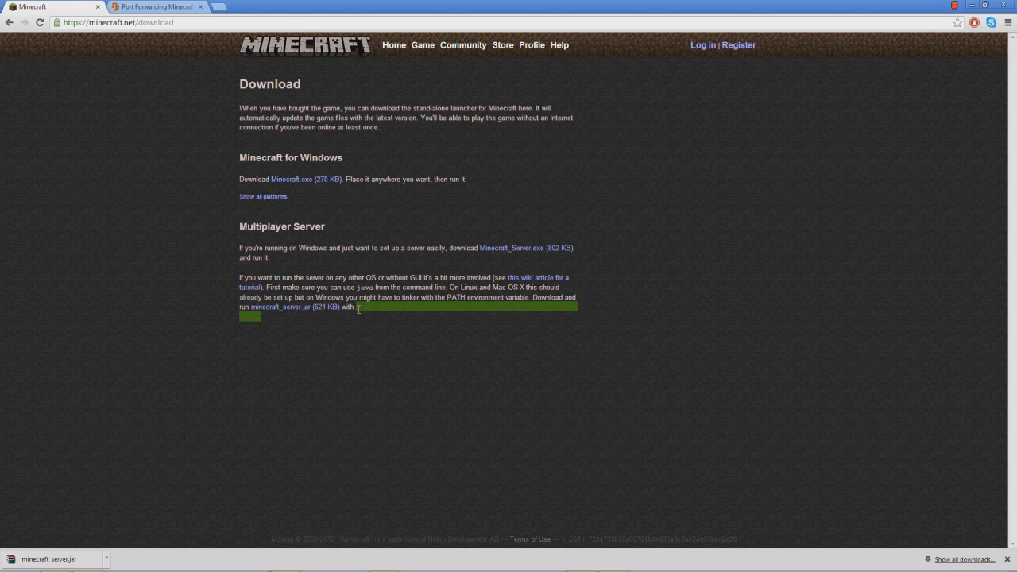
pyautogui.rightClick(381, 310)
pyautogui.click(405, 320)
# Paste the command java -Xmx1024M -Xms1024M -jar minecraft_server.jar nogui into the empty Notepad document and shift its window slightly.
pyautogui.moveTo(548, 569)
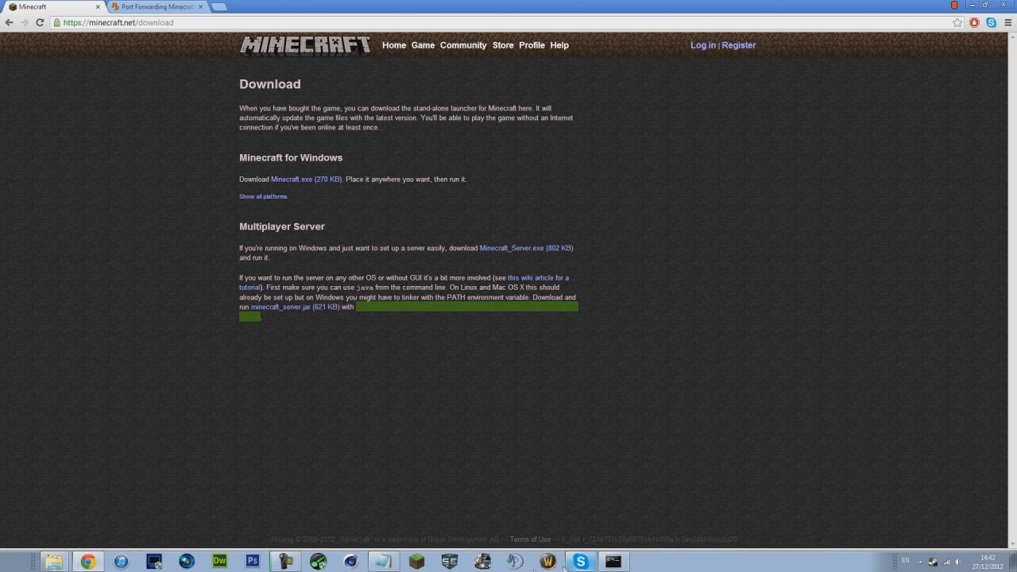
pyautogui.click(382, 562)
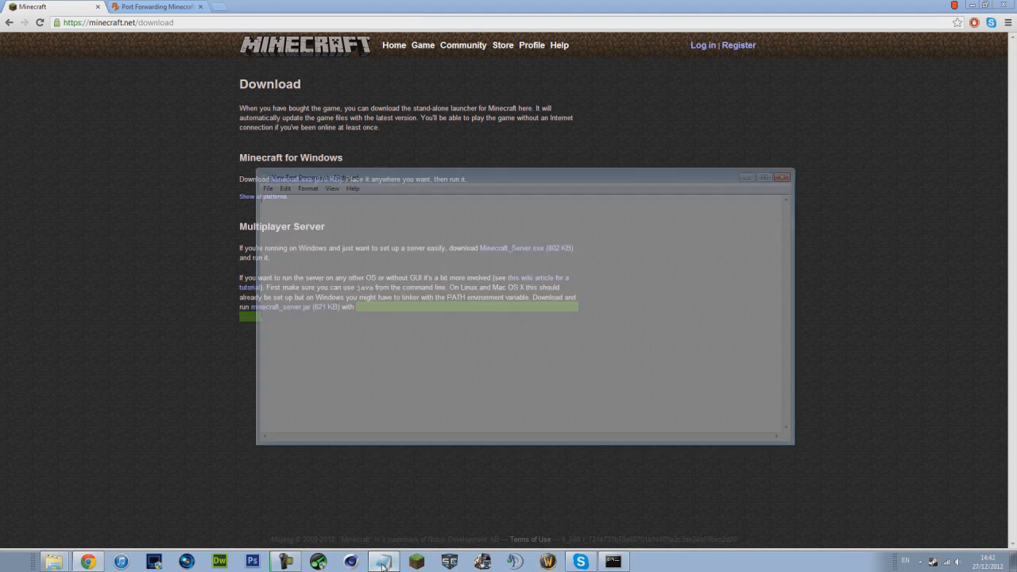
pyautogui.rightClick(433, 234)
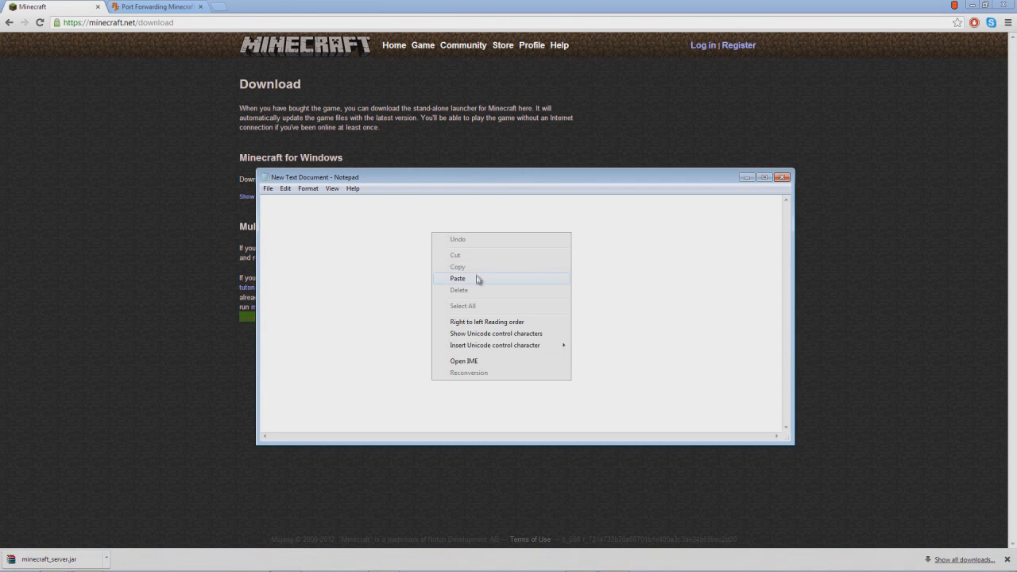
pyautogui.click(480, 280)
pyautogui.hotkey('ctrl', 'a')
pyautogui.click(474, 273)
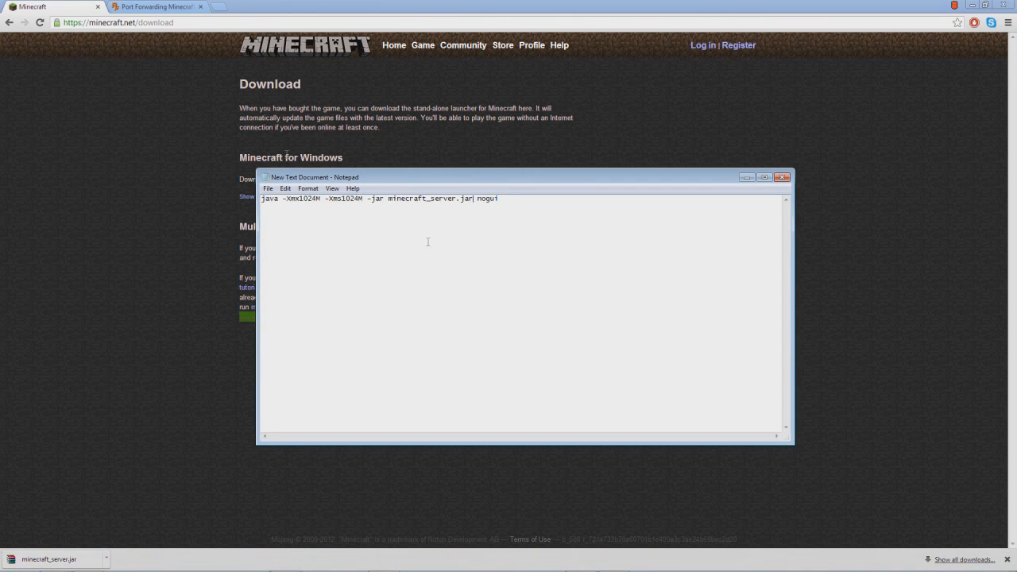
pyautogui.moveTo(390, 182); pyautogui.dragTo(430, 187)
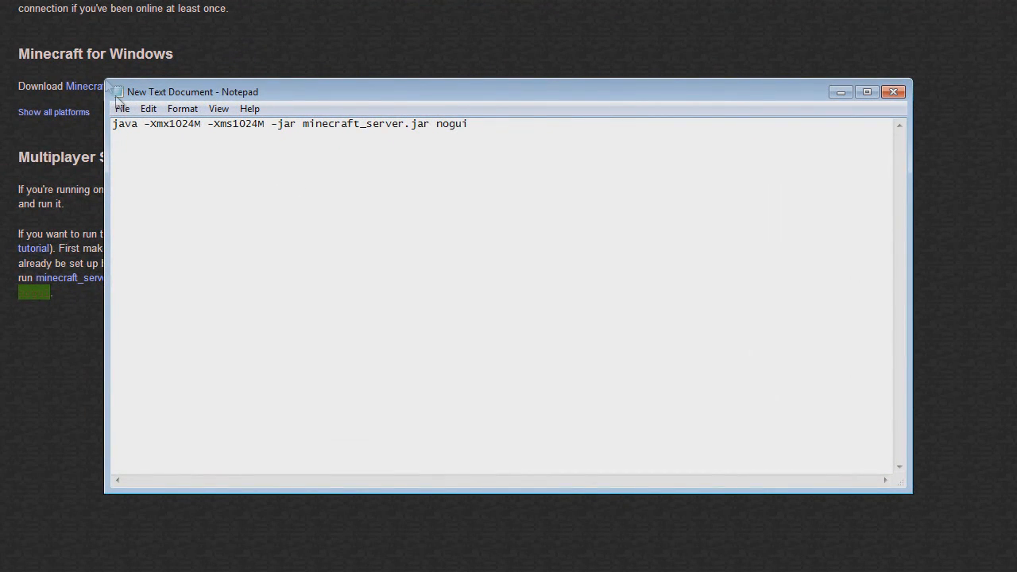
# Save the document in the Minecraft Server Tut folder as Minecraft Server Start.bat with the All Files type.
pyautogui.click(124, 111)
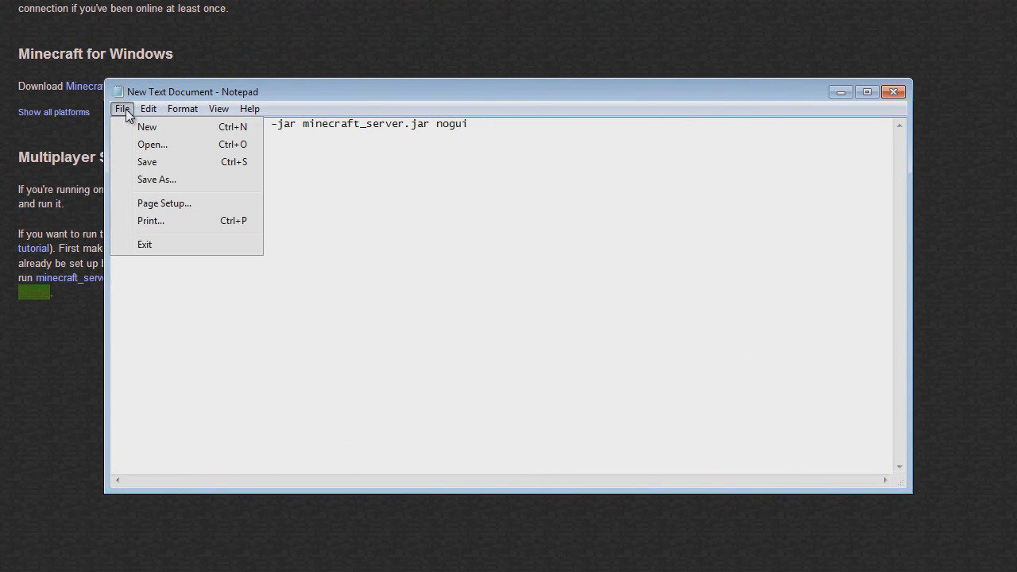
pyautogui.click(175, 181)
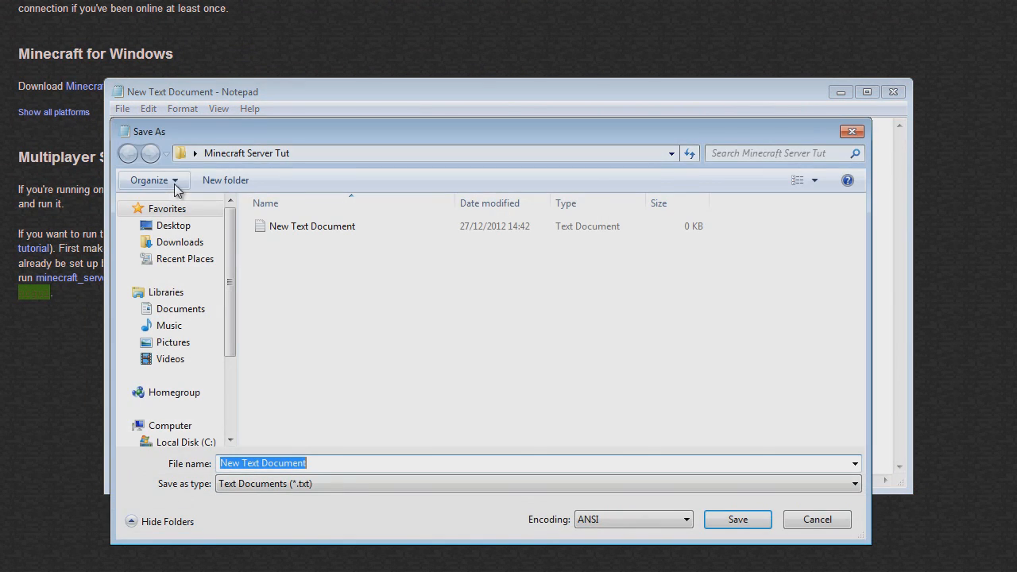
pyautogui.click(314, 485)
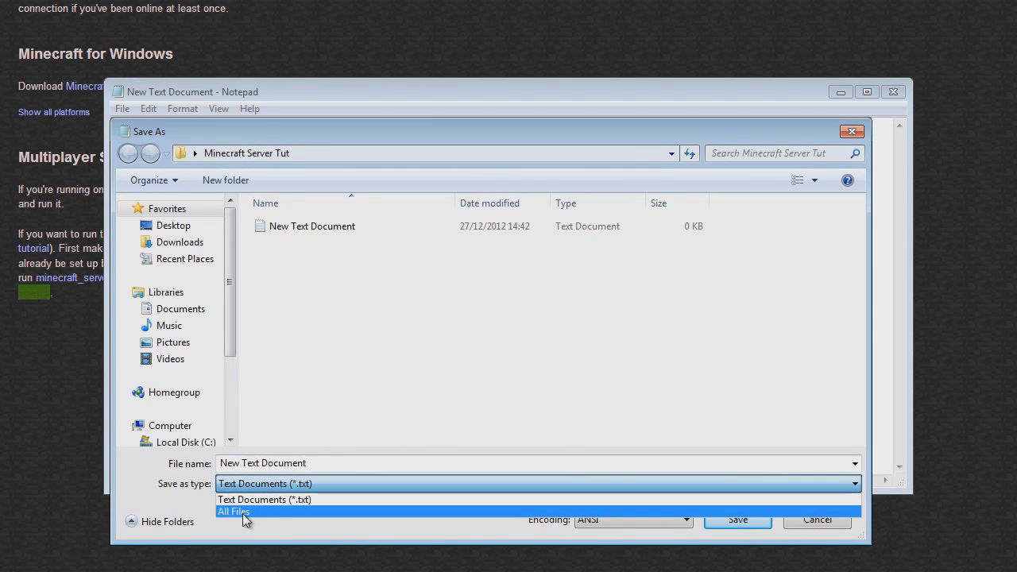
pyautogui.click(240, 512)
pyautogui.click(323, 468)
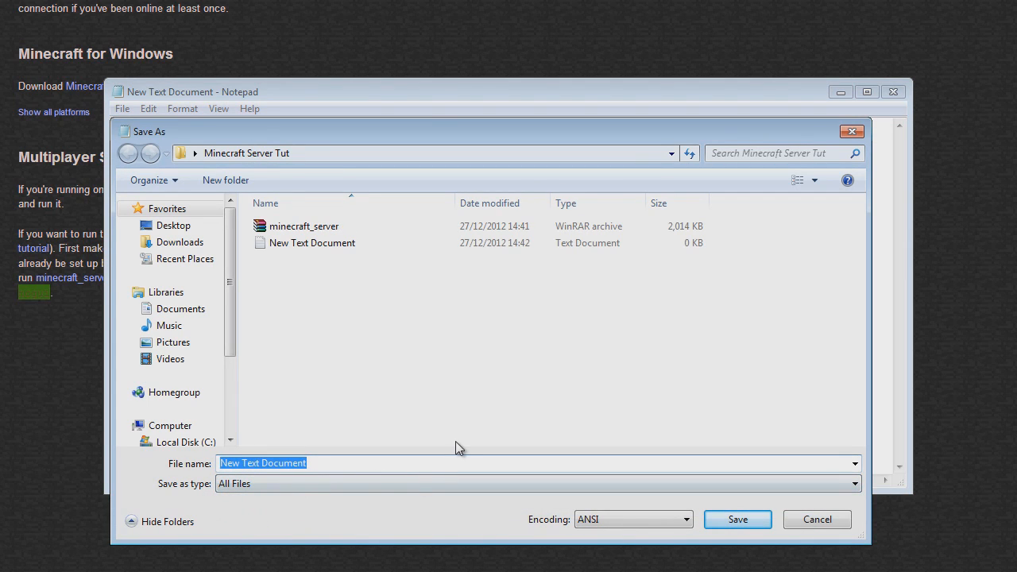
pyautogui.write('Minec')
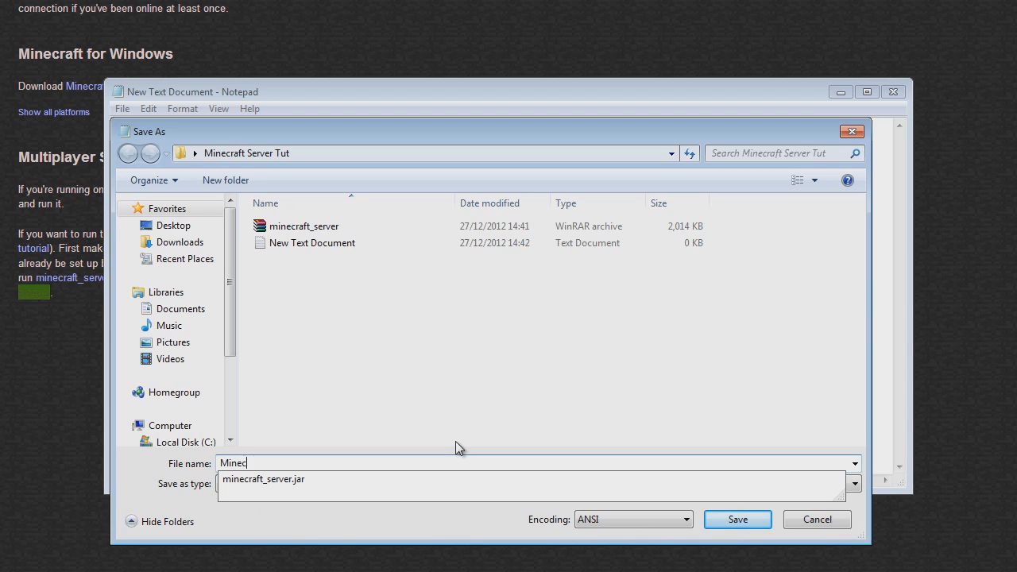
pyautogui.write('raft ')
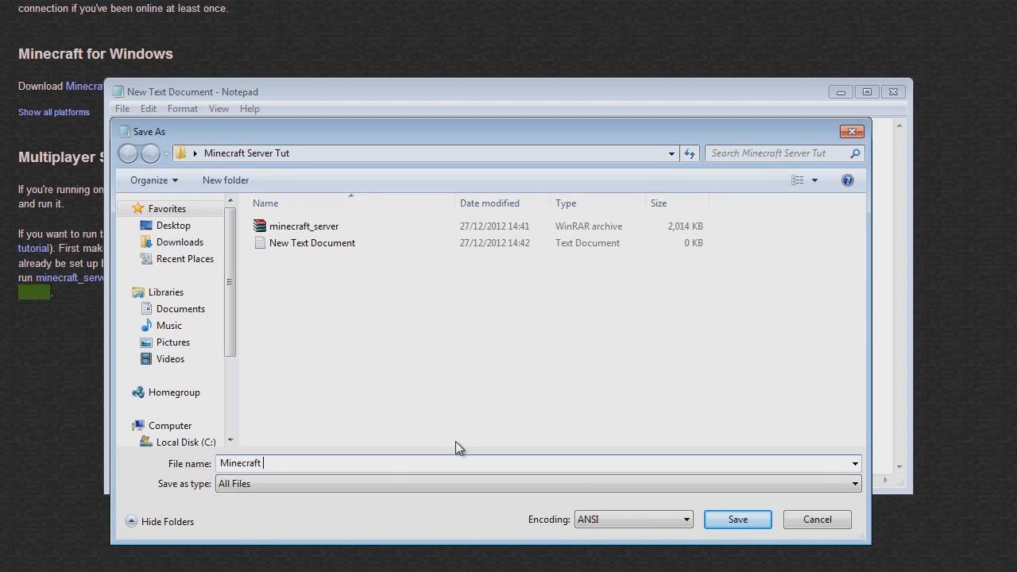
pyautogui.write('Server Start.bat')
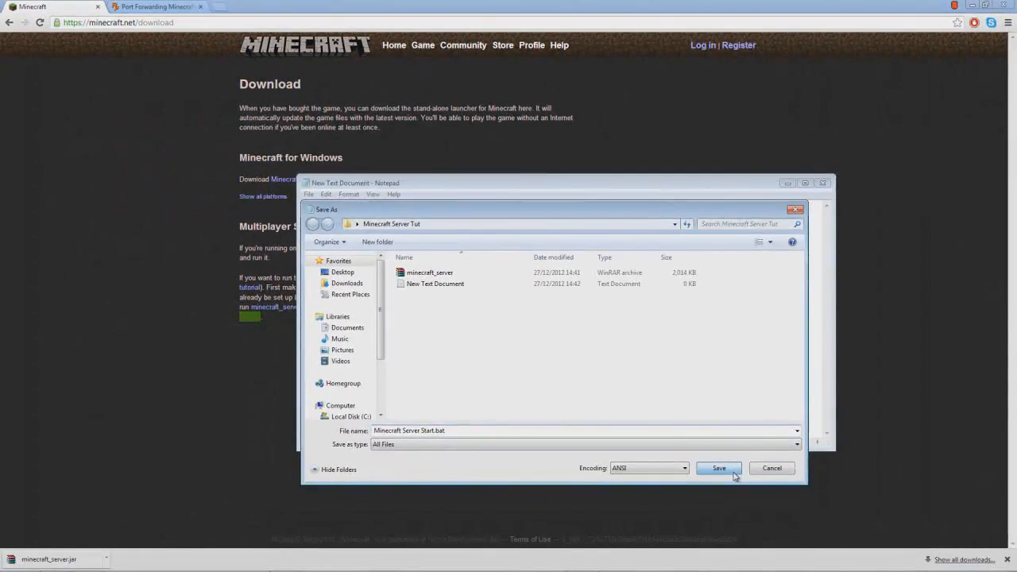
pyautogui.click(736, 515)
# Close Notepad and delete the empty New Text Document from the Minecraft Server Tut folder.
pyautogui.click(824, 183)
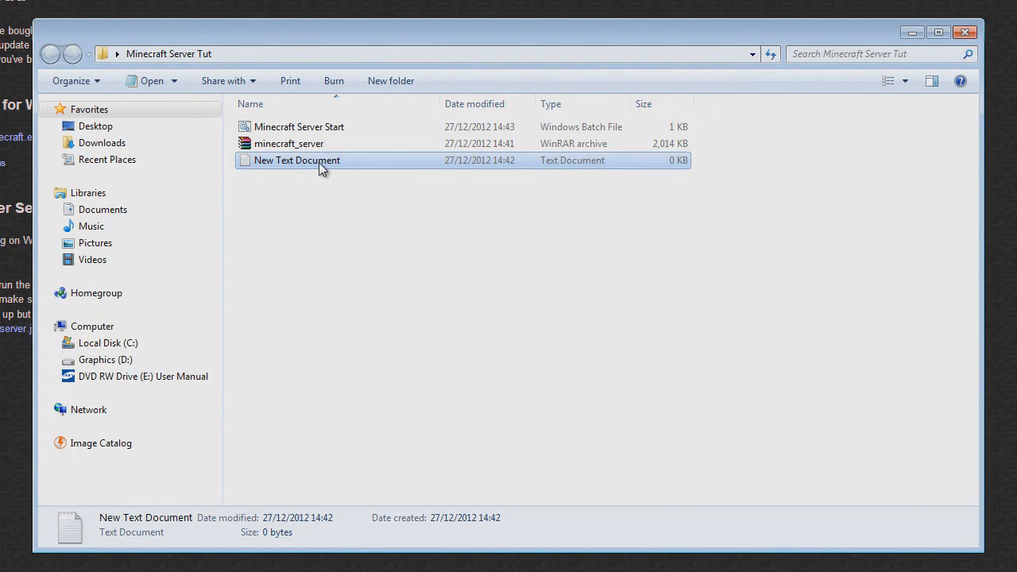
pyautogui.press('Delete')
pyautogui.press('Return')
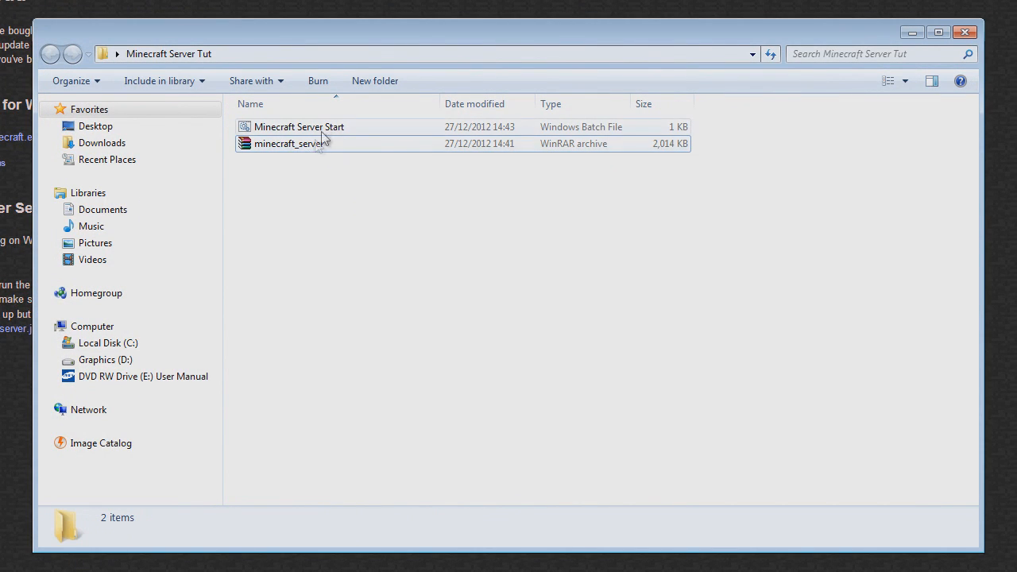
# Run the Minecraft Server Start batch file to generate the server files, and stop the server from its console.
pyautogui.click(329, 129)
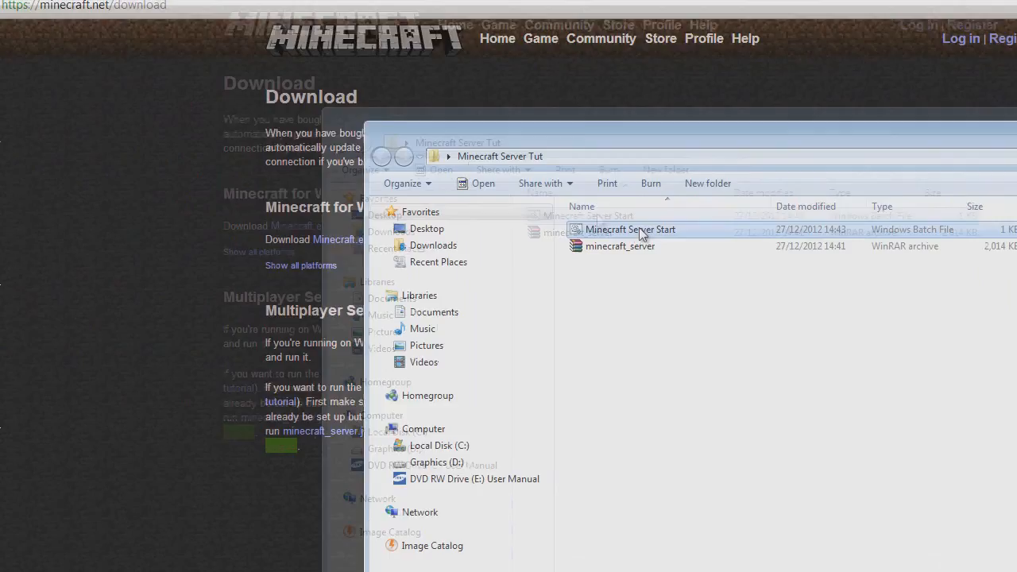
pyautogui.doubleClick(322, 132)
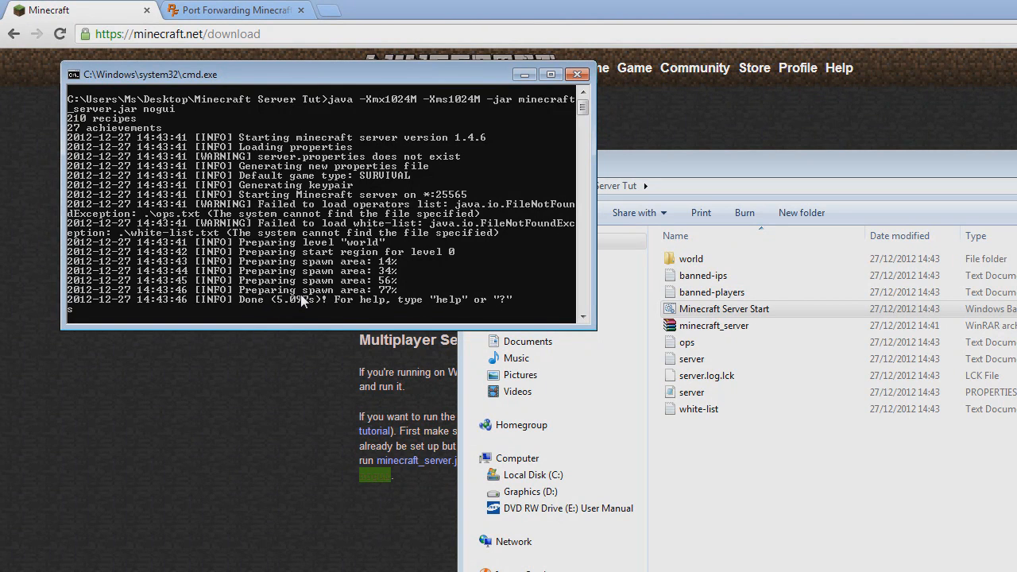
pyautogui.press('Return')
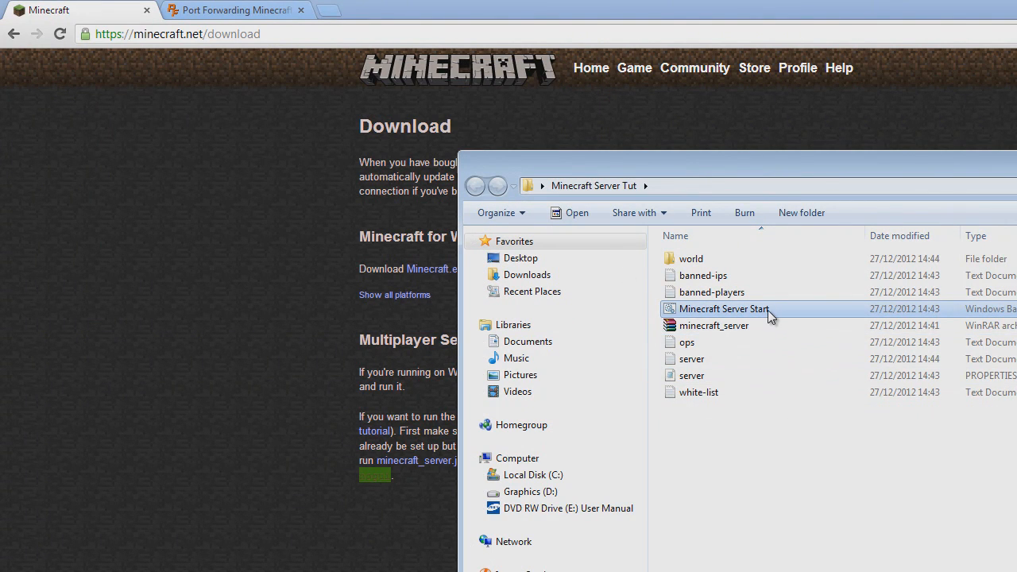
# Start the server again with the Minecraft Server Start batch file and move its console window aside.
pyautogui.doubleClick(768, 310)
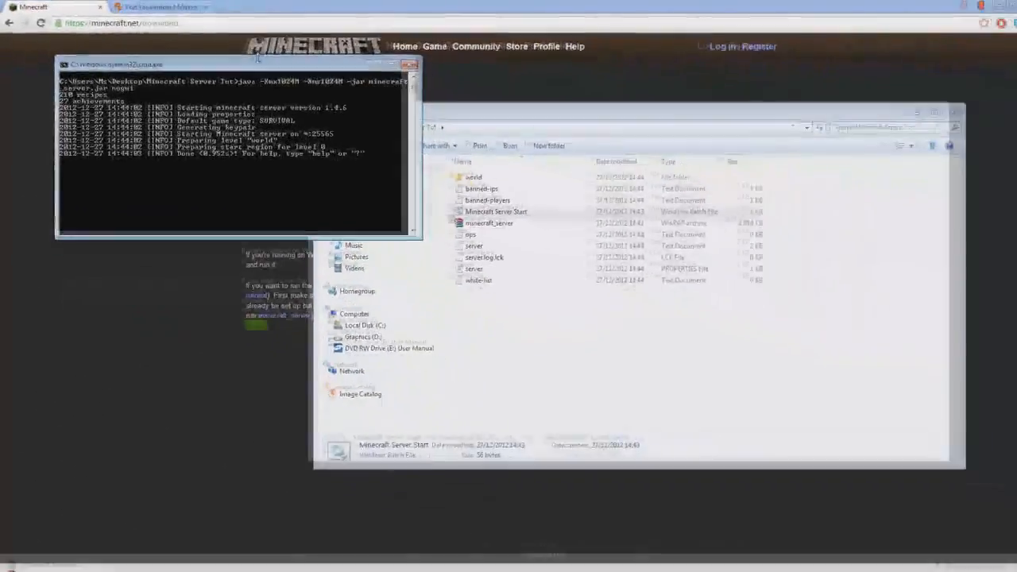
pyautogui.moveTo(369, 95); pyautogui.dragTo(366, 147)
pyautogui.moveTo(245, 98); pyautogui.dragTo(179, 260)
# Open the Minecraft launcher and log in with the remembered account credentials.
pyautogui.click(350, 561)
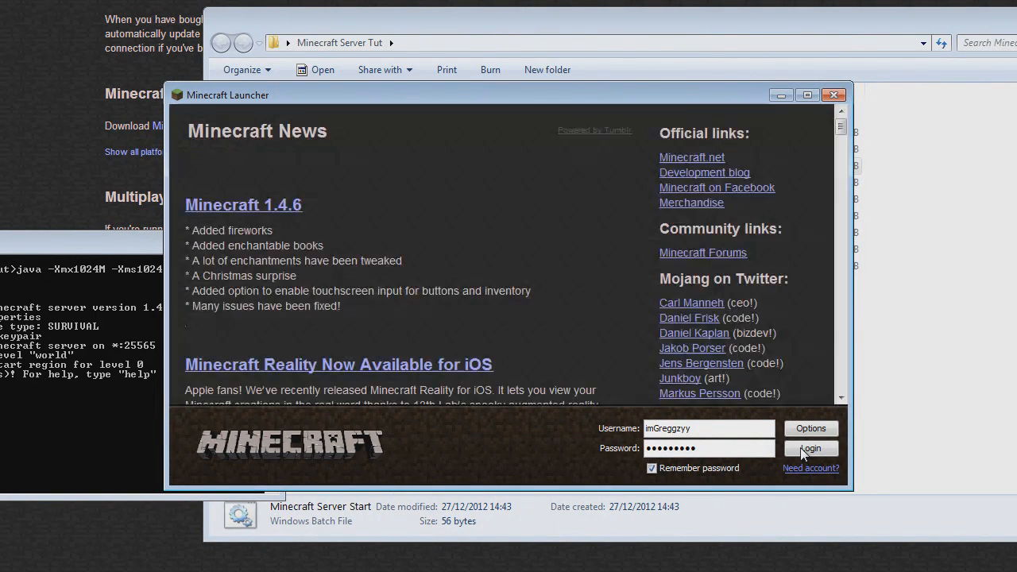
pyautogui.click(803, 450)
pyautogui.click(804, 452)
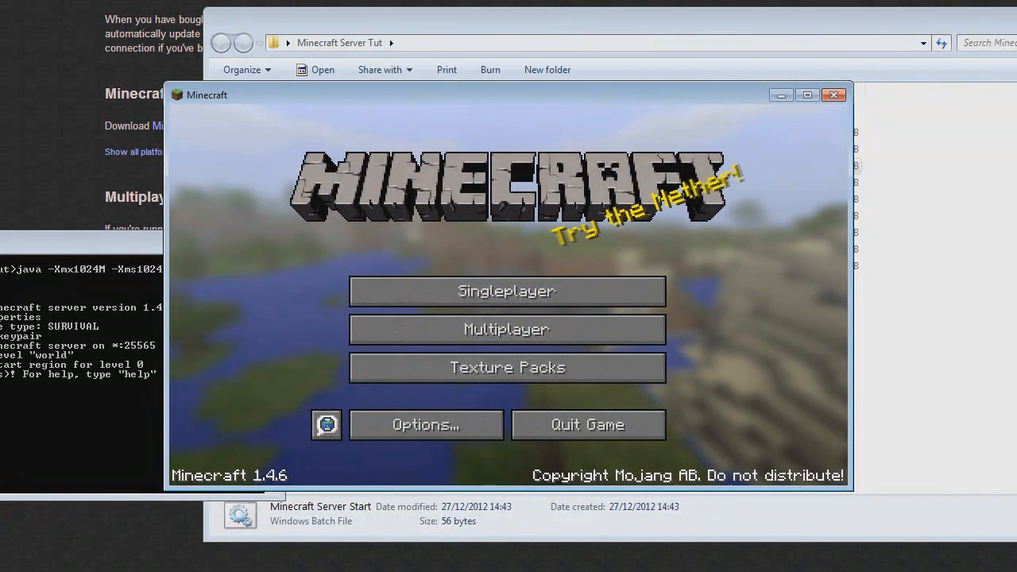
# Open the multiplayer server list, delete the My Server entry and reopen the list.
pyautogui.click(475, 333)
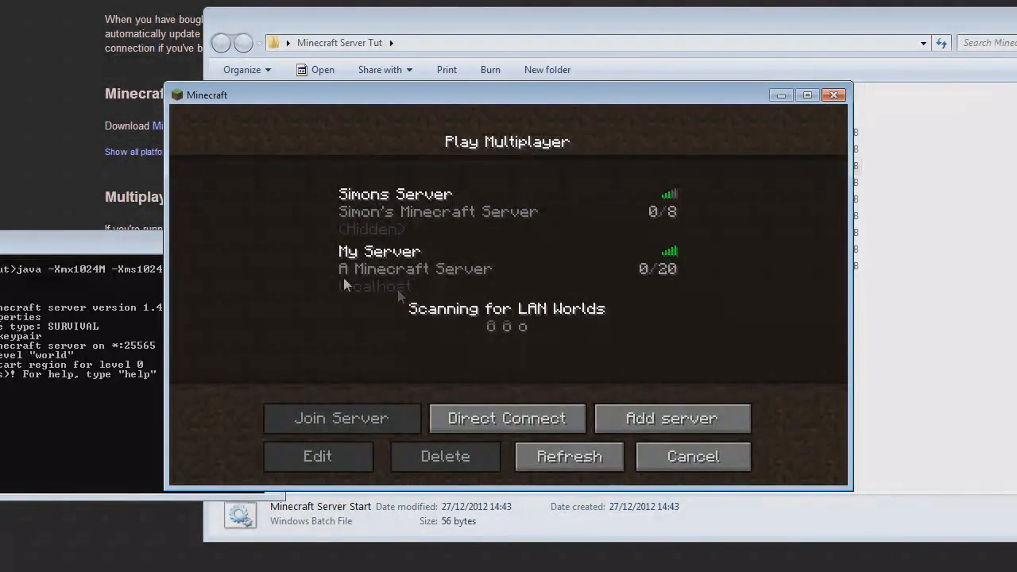
pyautogui.click(433, 286)
pyautogui.click(445, 456)
pyautogui.click(373, 335)
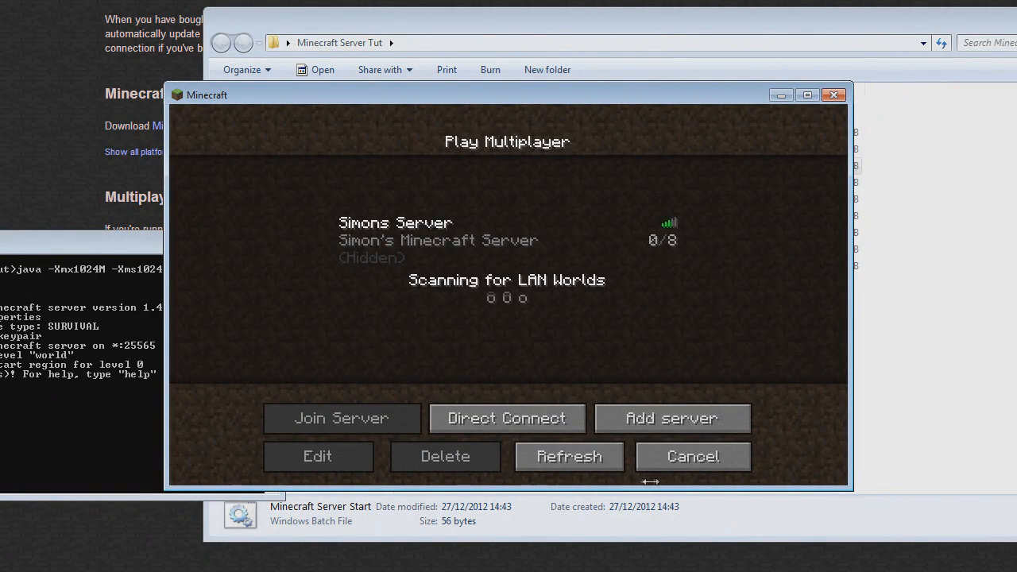
pyautogui.click(693, 456)
pyautogui.click(480, 326)
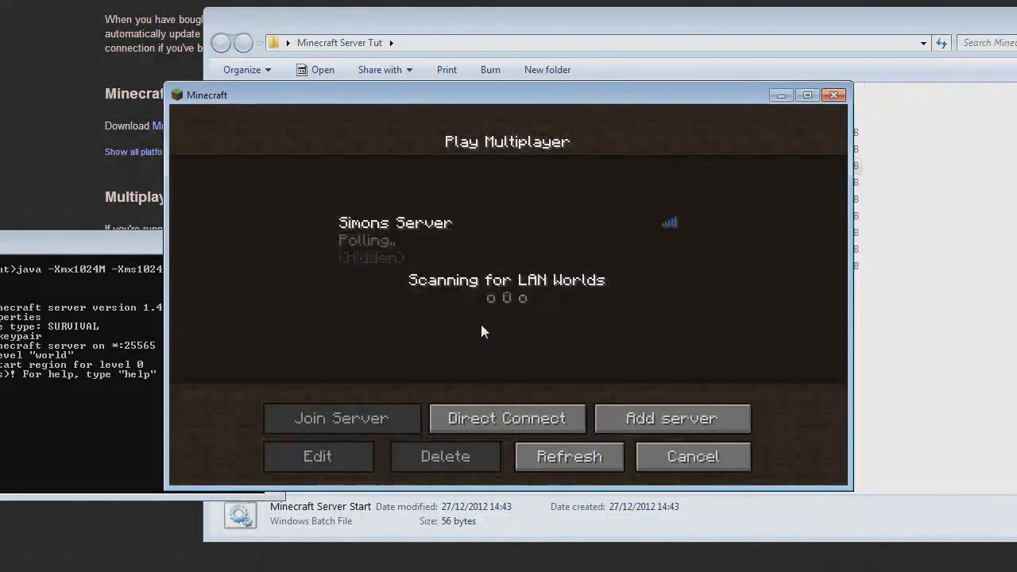
# Add a multiplayer server named Minecraft Server with the address localhost.
pyautogui.click(708, 426)
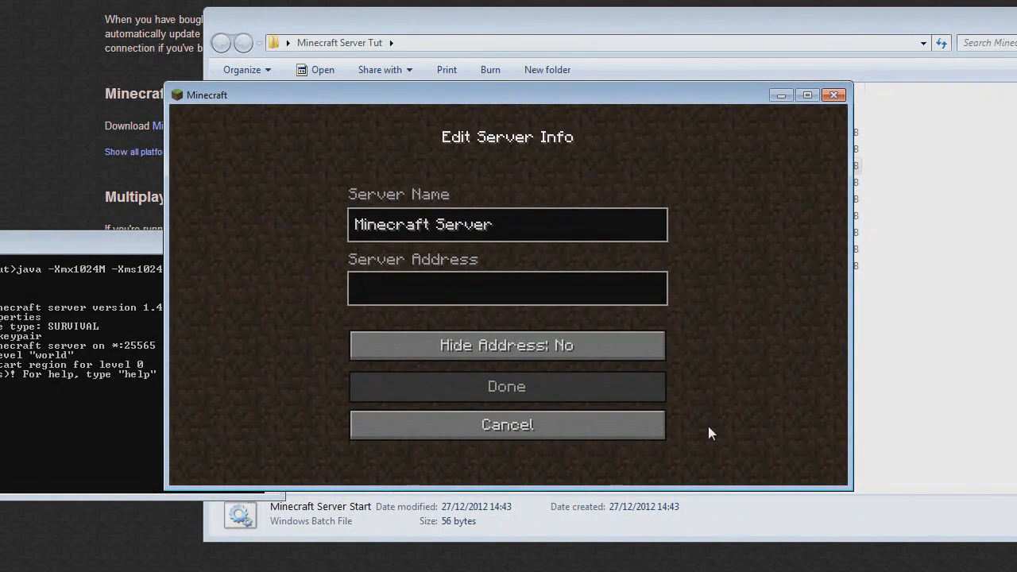
pyautogui.click(565, 293)
pyautogui.write('localhost')
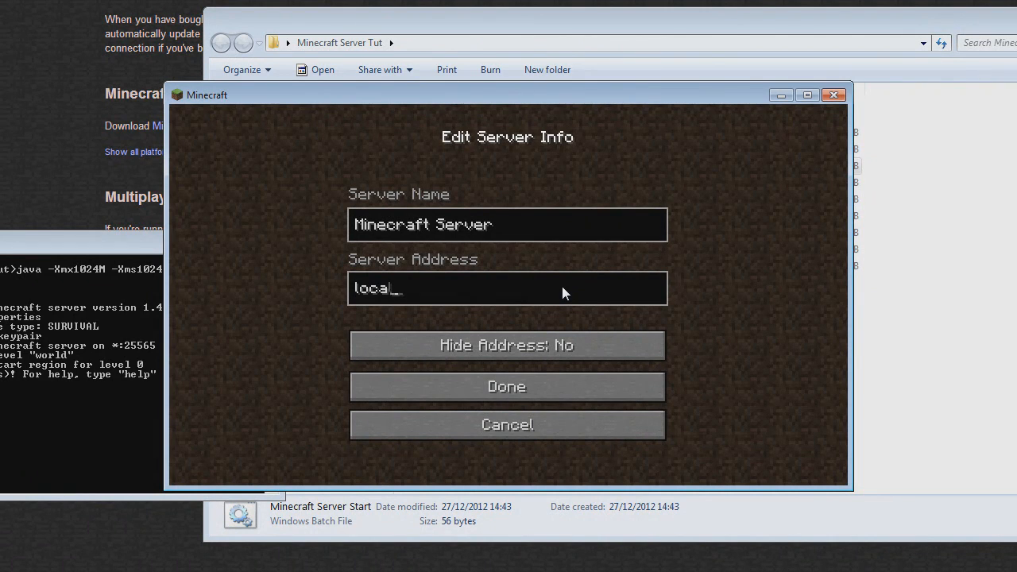
pyautogui.click(572, 390)
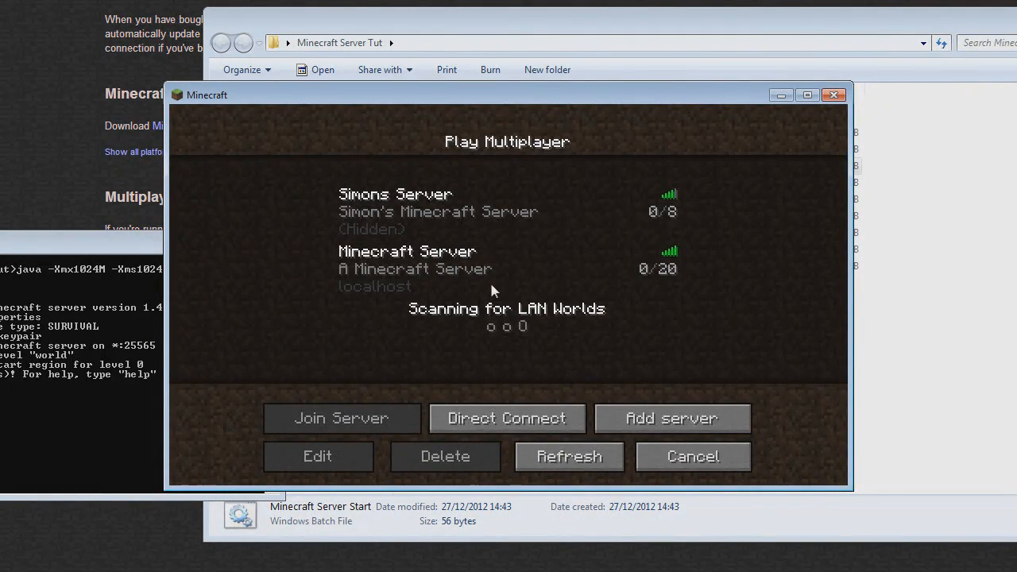
# Join the localhost Minecraft Server and walk forward through the forest to try out the world.
pyautogui.click(398, 289)
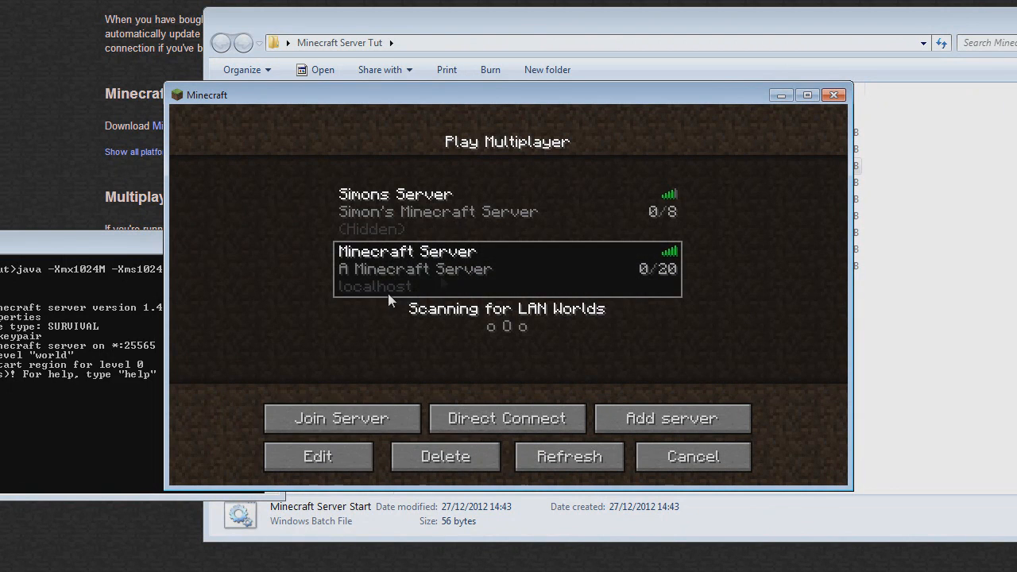
pyautogui.click(357, 418)
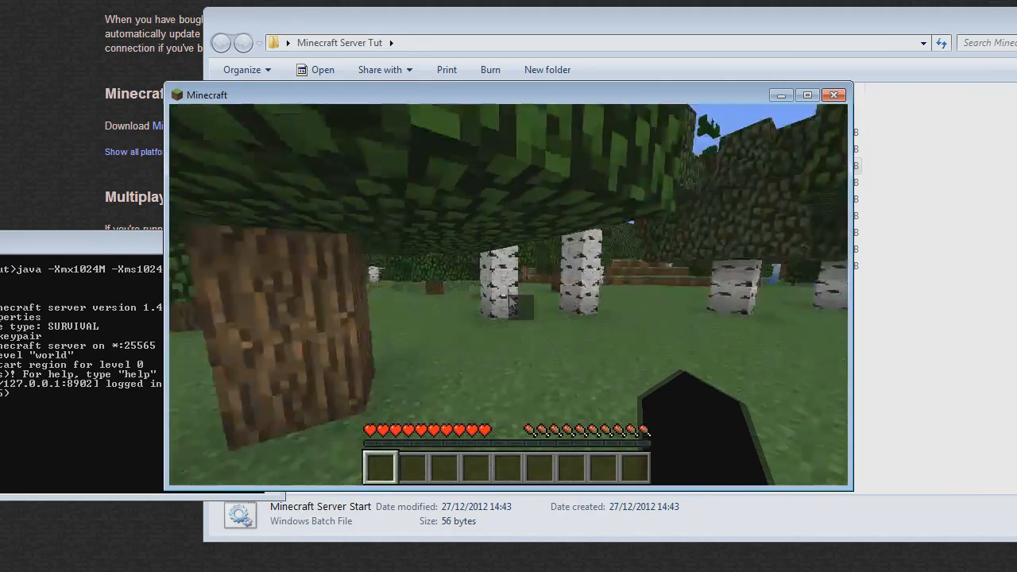
pyautogui.press('w')
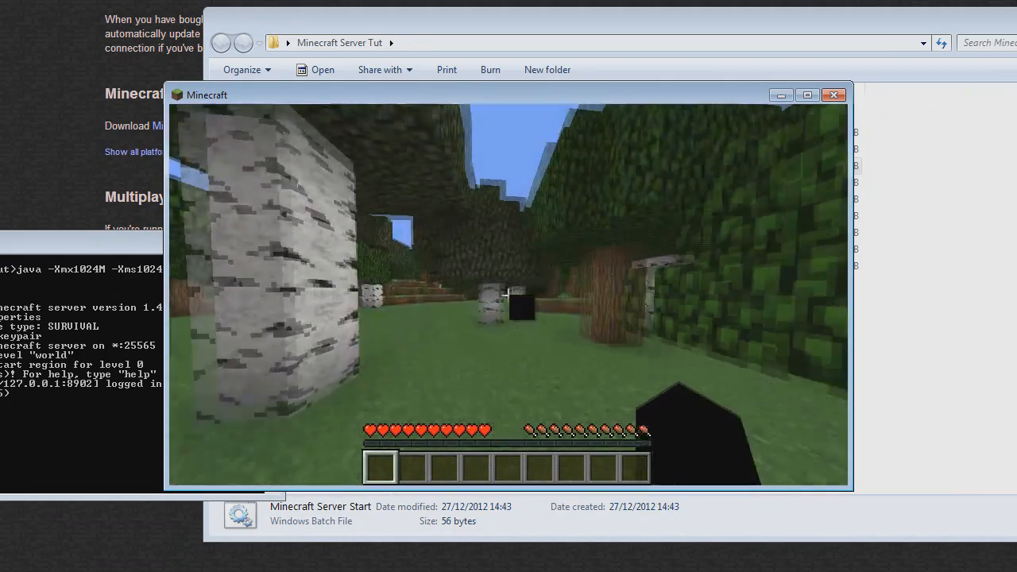
pyautogui.press('w')
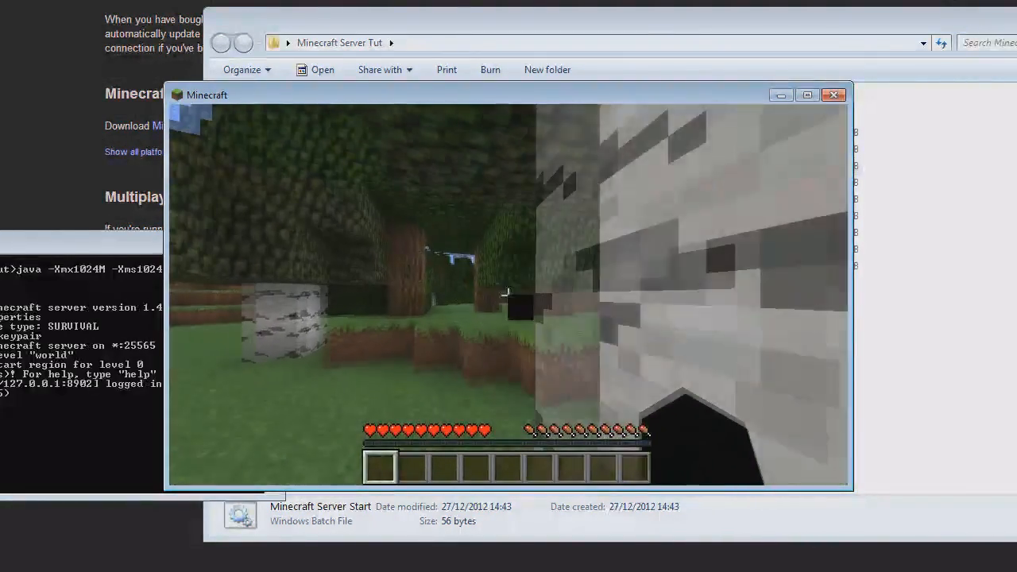
pyautogui.press('w')
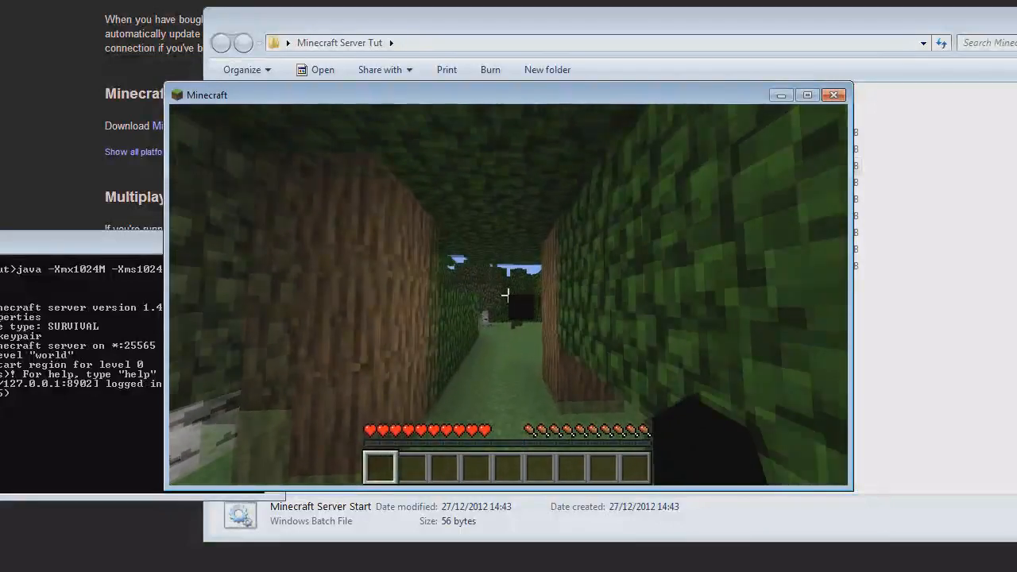
pyautogui.press('w')
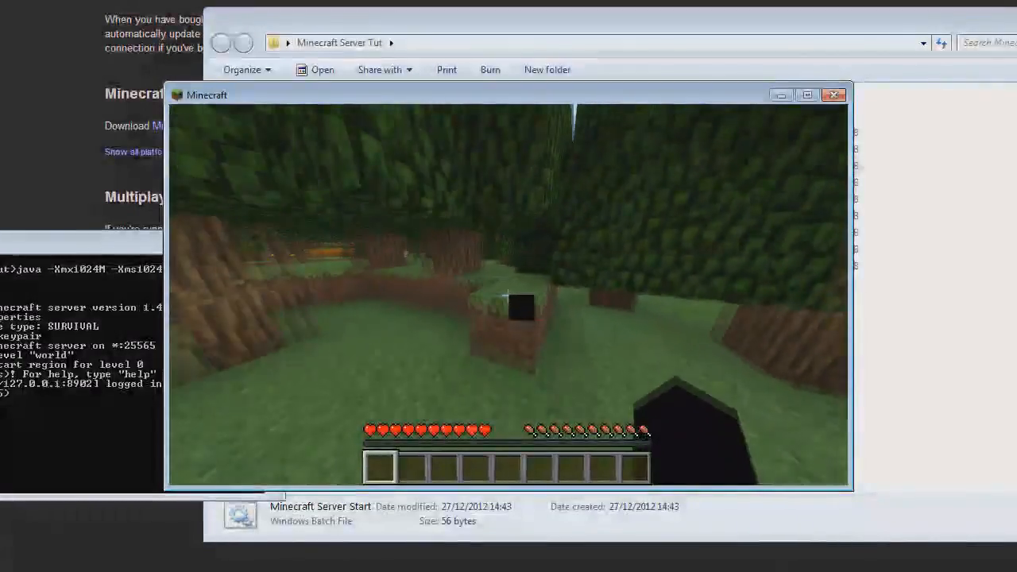
# Finish the walk through the forest by disconnecting from the world, and shut down the server with the stop command.
pyautogui.press('w')
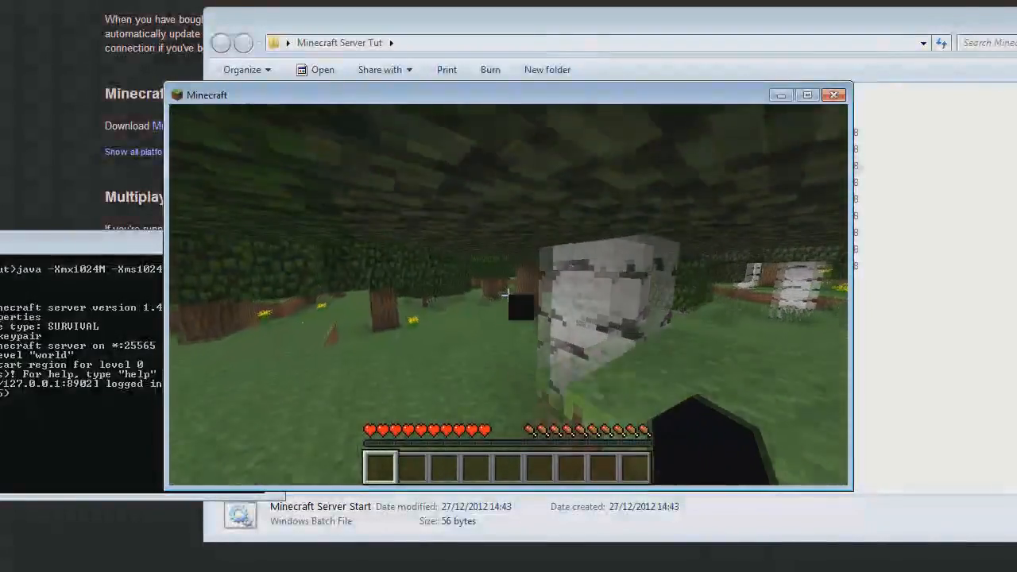
pyautogui.press('w')
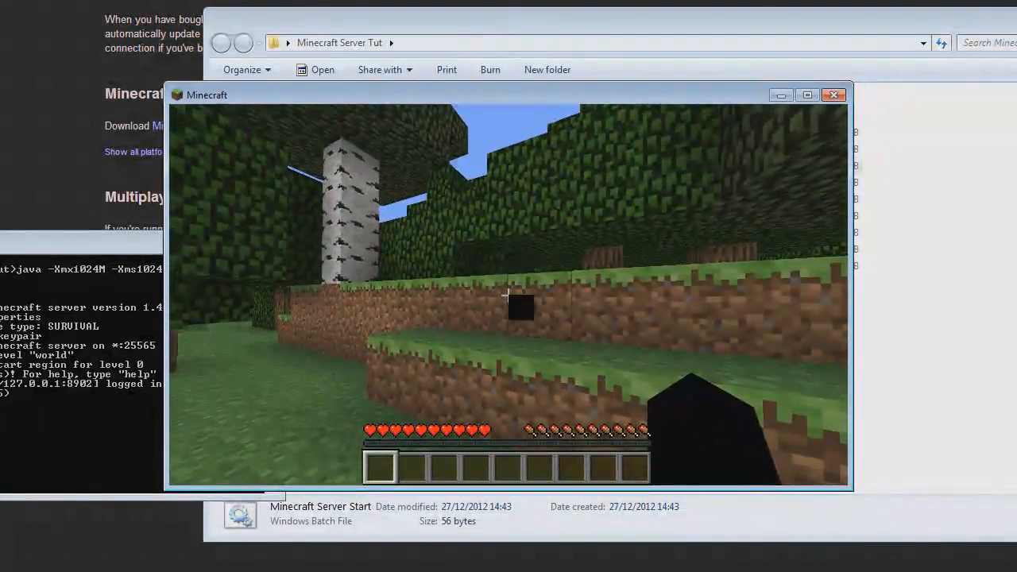
pyautogui.press('Escape')
pyautogui.click(522, 392)
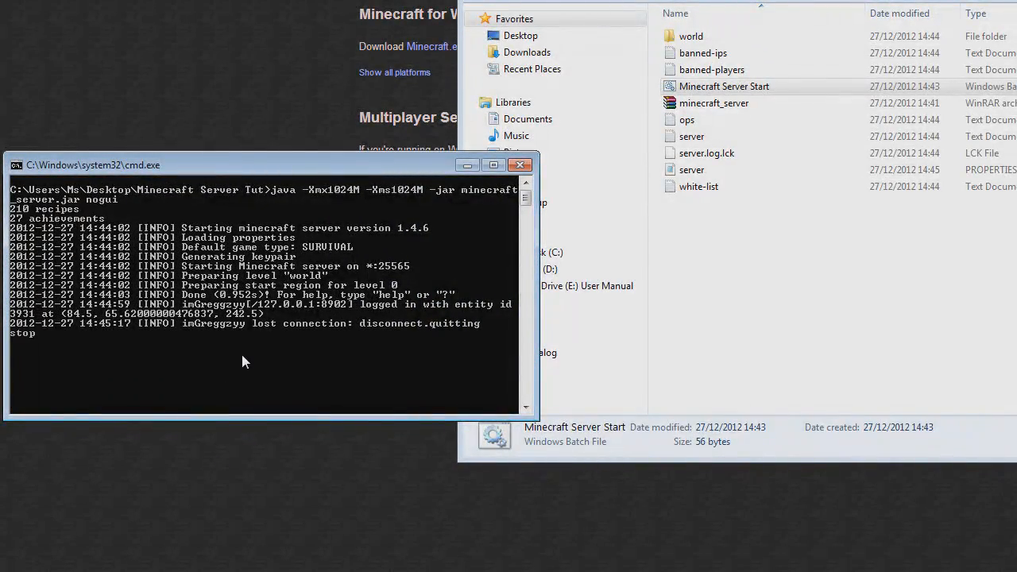
pyautogui.press('Return')
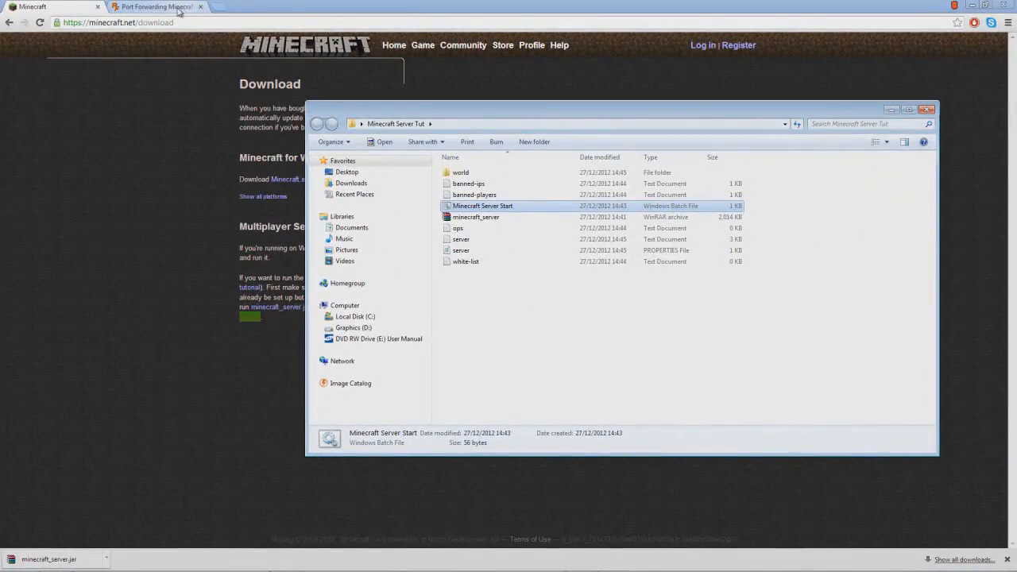
# Switch to the browser page with the port forwarding guide and load google.co.uk in its place.
pyautogui.click(179, 10)
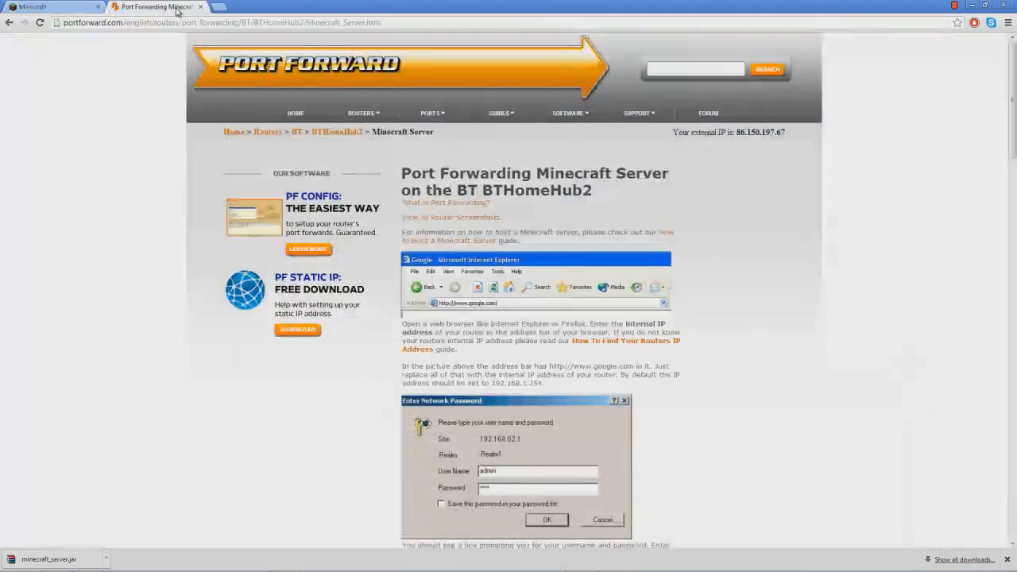
pyautogui.click(246, 22)
pyautogui.write('google.co.uk')
pyautogui.press('Return')
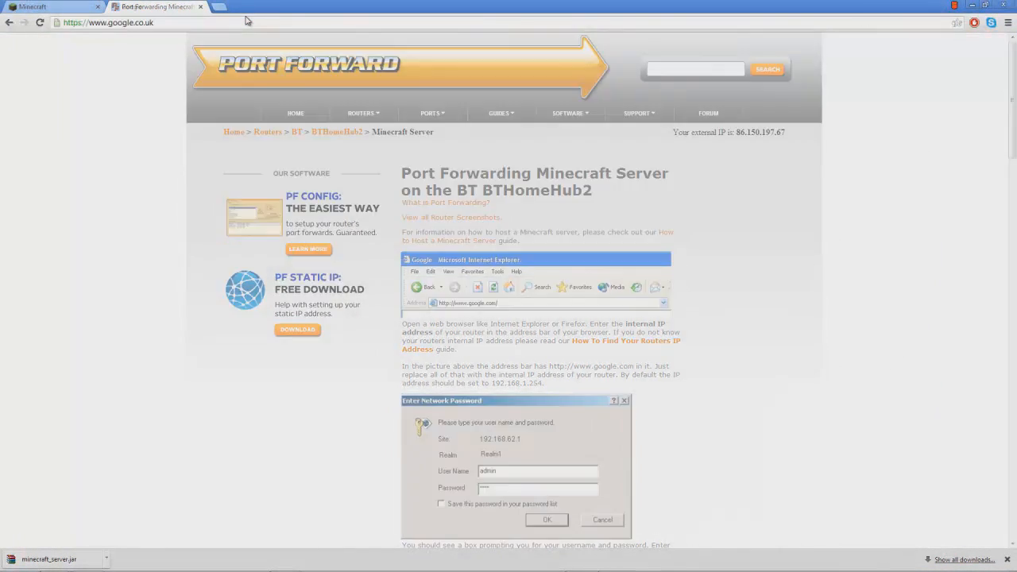
# Search Google for no-ip and open the No-IP.com website from the results.
pyautogui.write('no -')
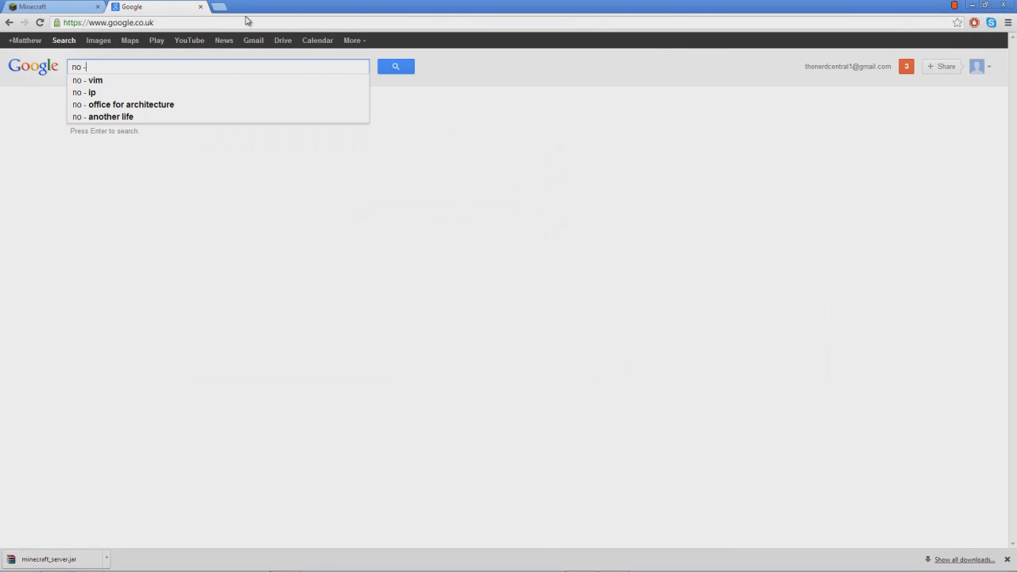
pyautogui.press('BackSpace')
pyautogui.press('BackSpace')
pyautogui.write('-ip')
pyautogui.press('Return')
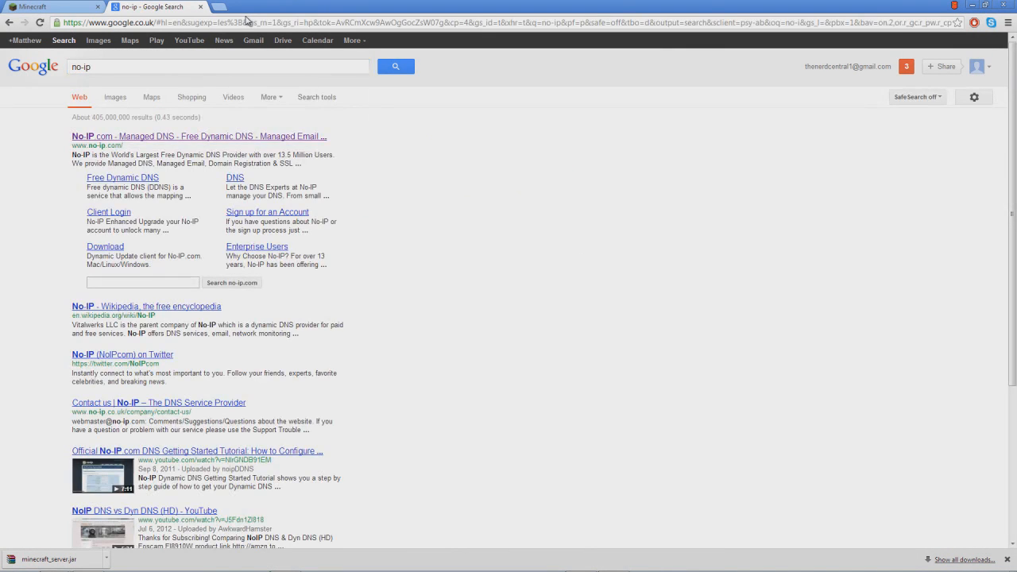
pyautogui.click(246, 138)
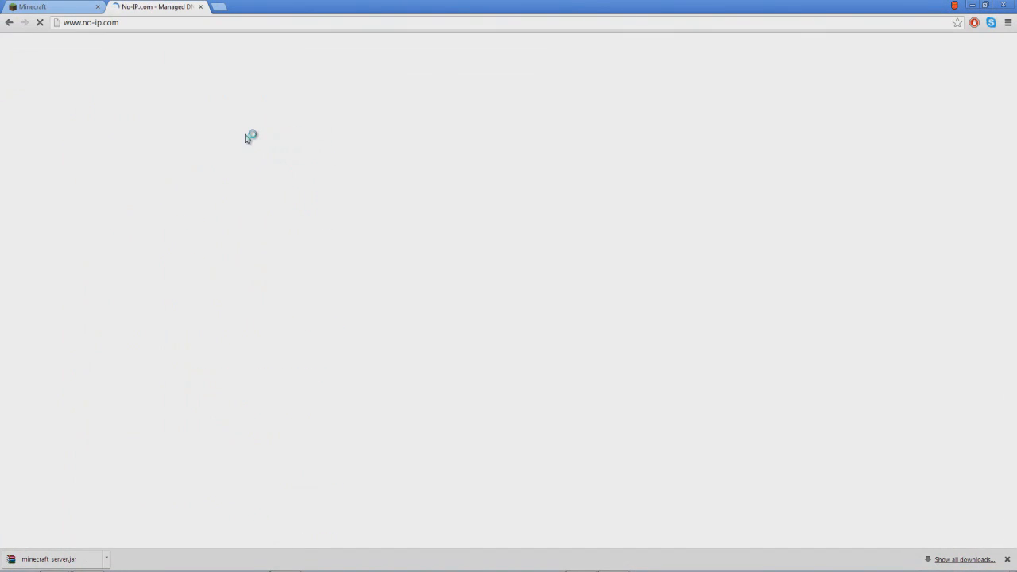
# Open the free DNS account sign-up form and review its username, password, email and hostname fields.
pyautogui.click(735, 46)
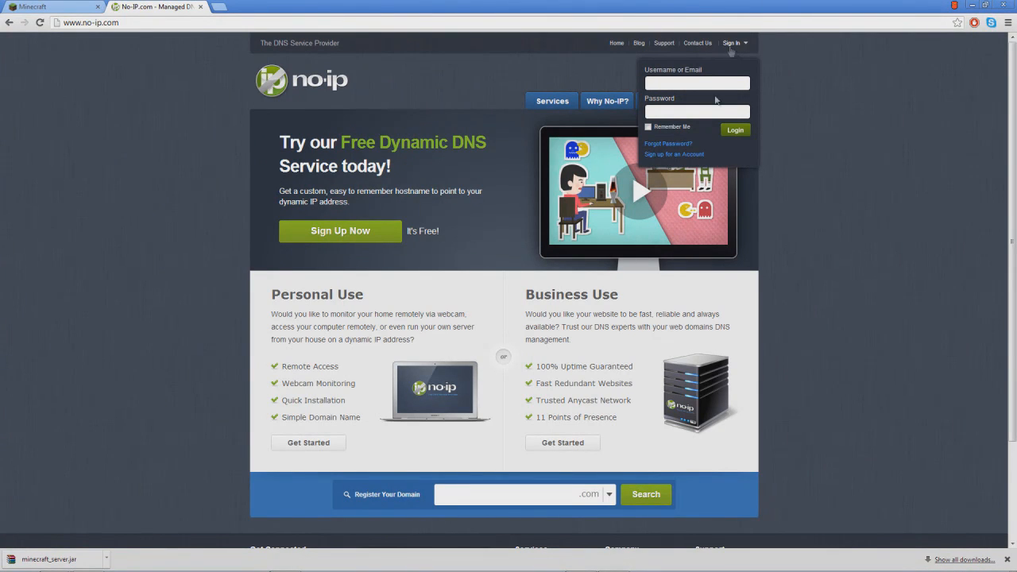
pyautogui.click(688, 155)
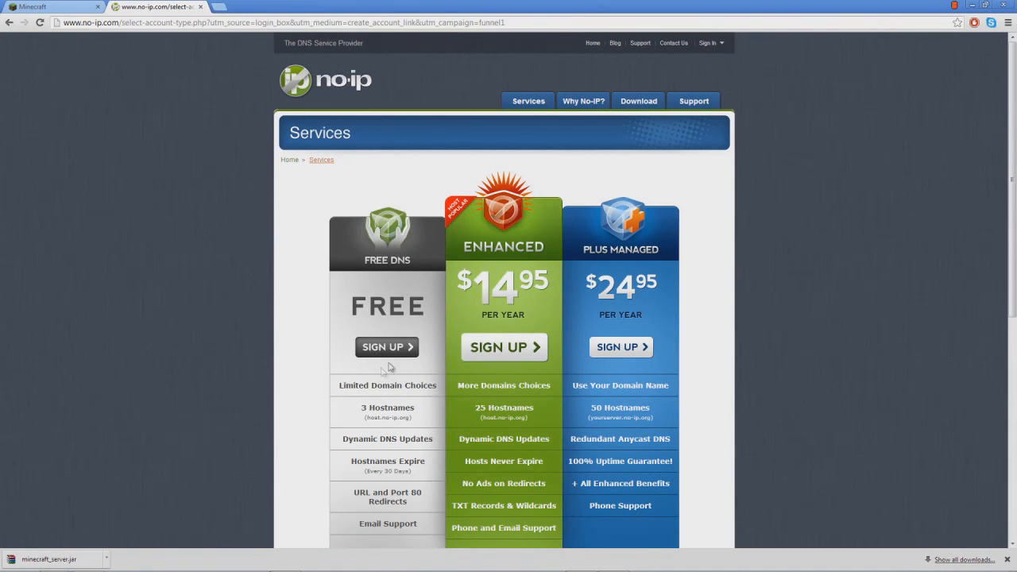
pyautogui.scroll(-5, 348, 361)
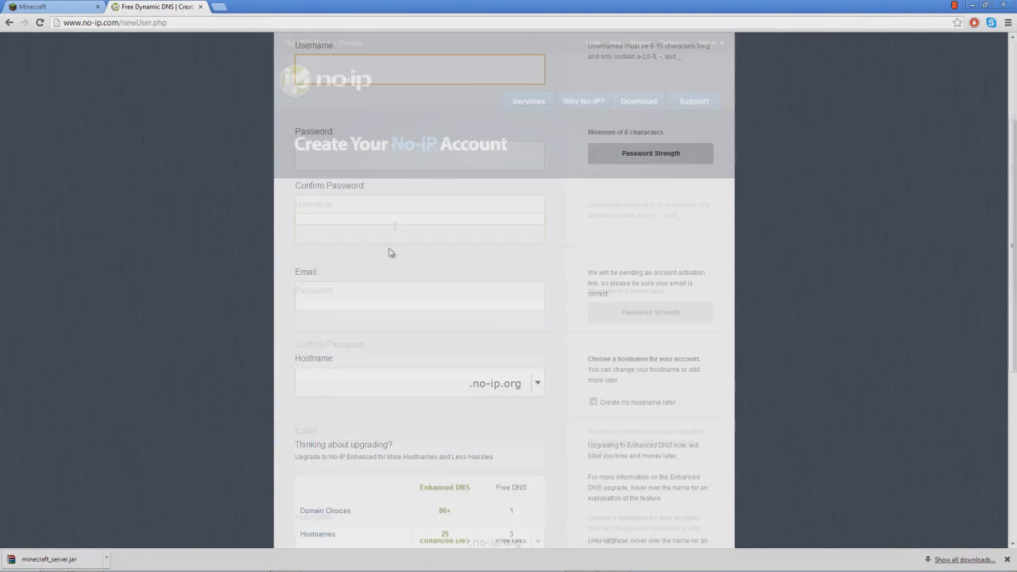
pyautogui.click(348, 290)
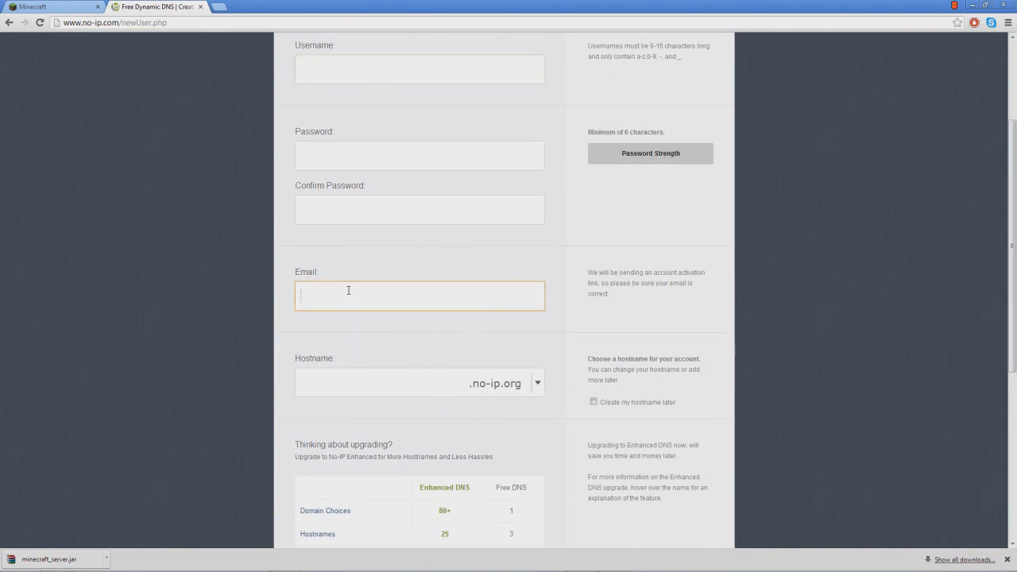
pyautogui.click(434, 305)
pyautogui.click(155, 273)
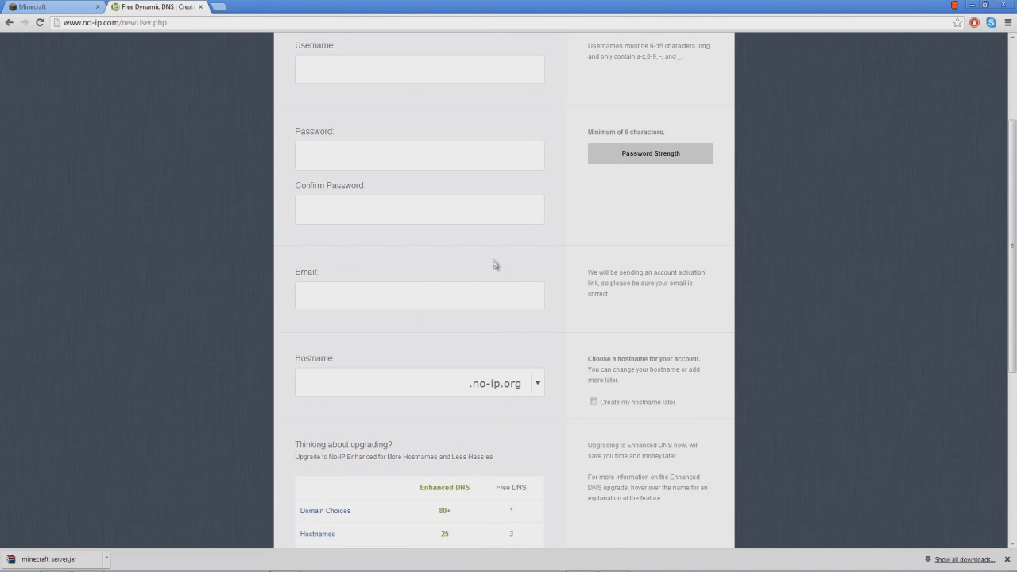
pyautogui.scroll(3, 493, 264)
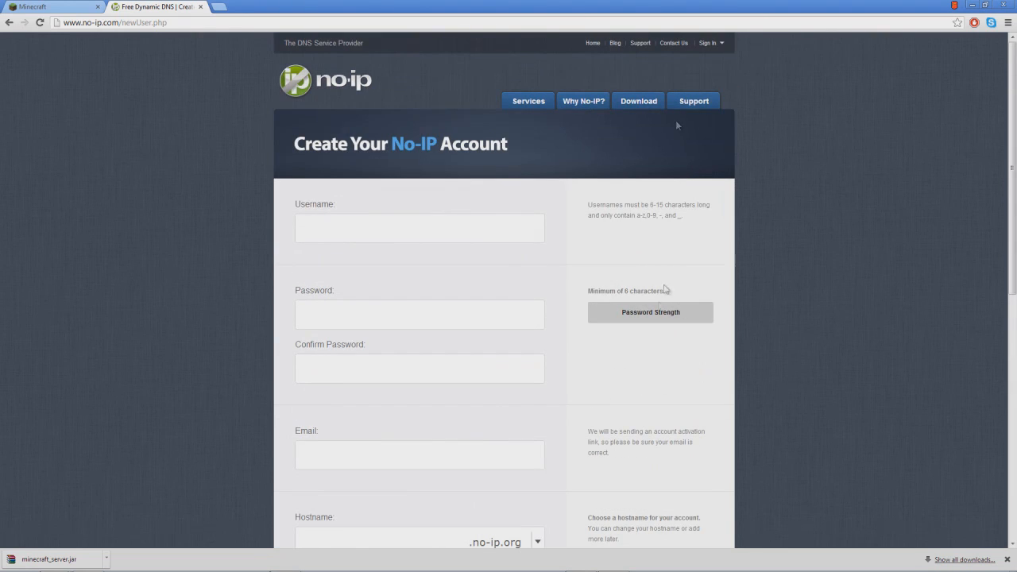
# Try to sign in to the existing No-IP account with the account's email and password.
pyautogui.click(706, 44)
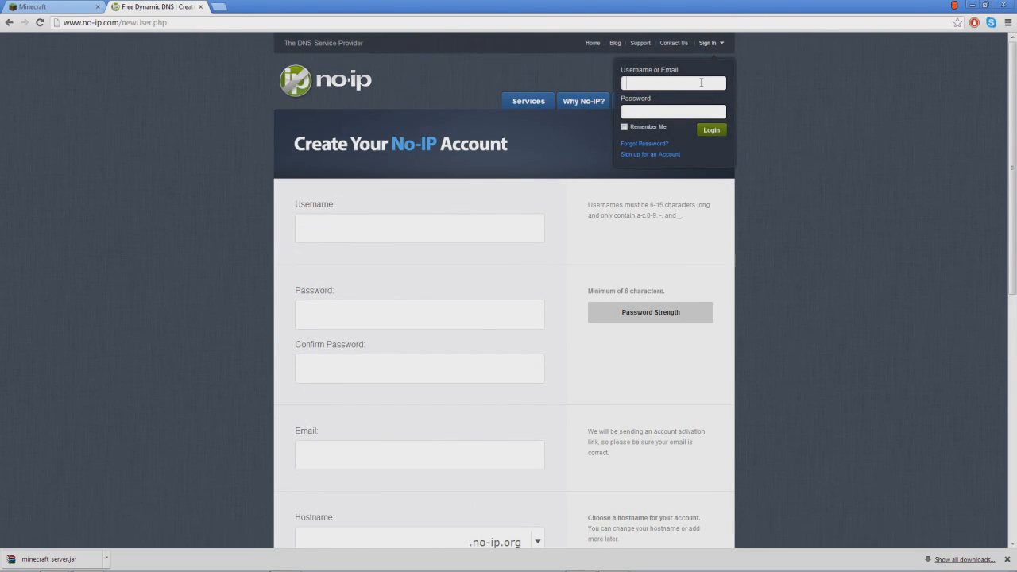
pyautogui.write('matthew')
pyautogui.press('Down')
pyautogui.press('Return')
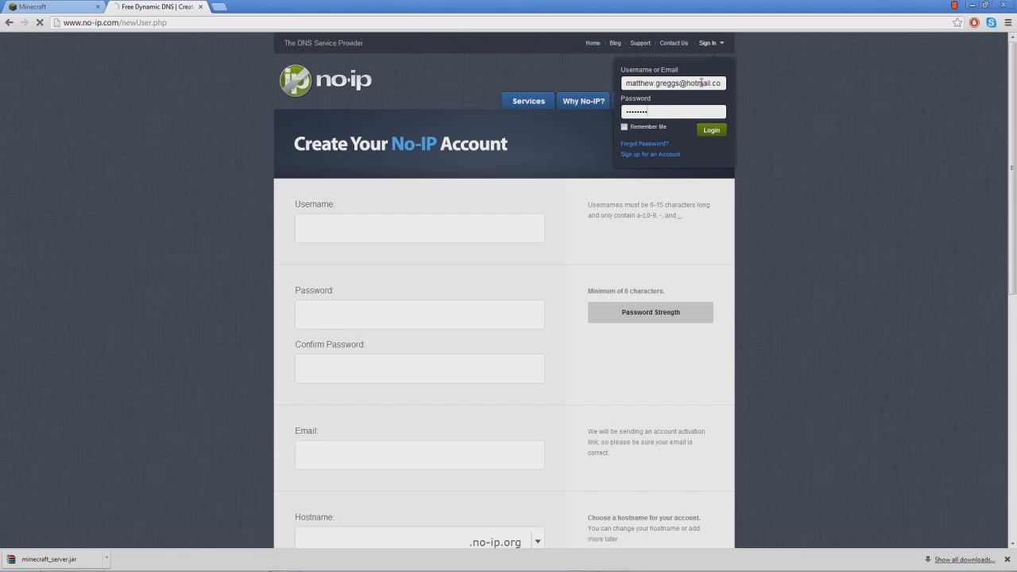
pyautogui.press('Return')
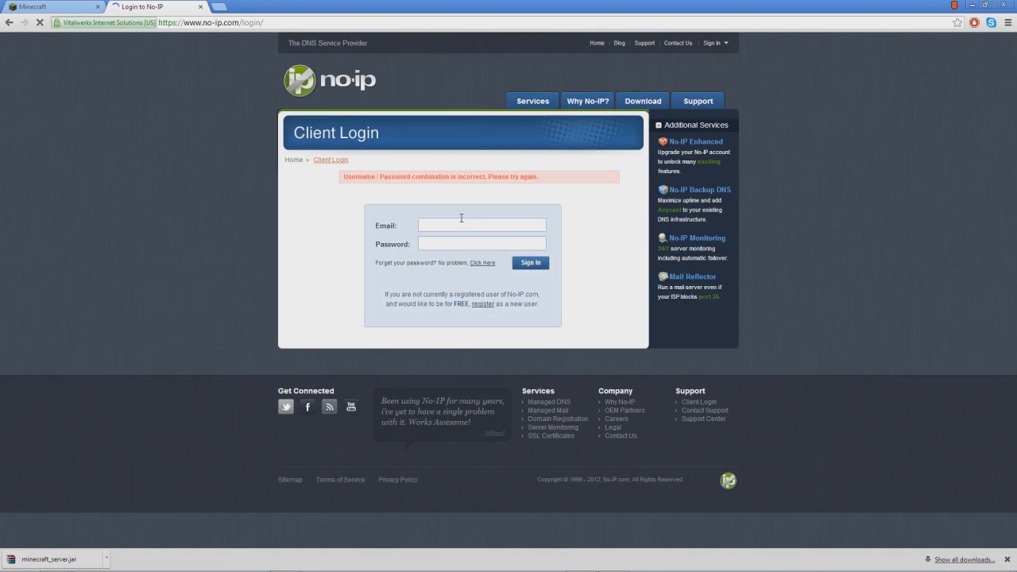
# Sign in on the Client Login page with the saved account email and the account password.
pyautogui.click(457, 244)
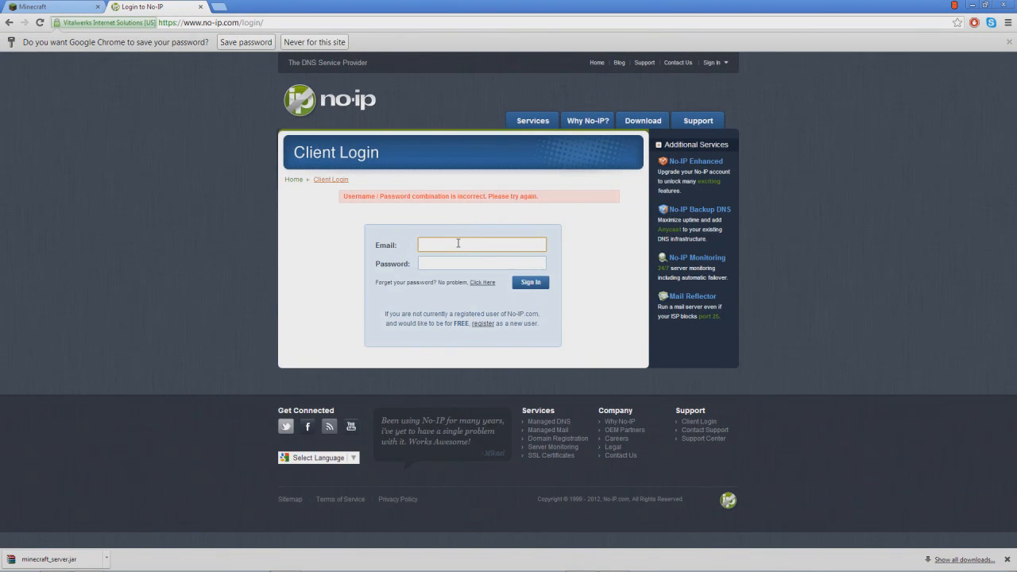
pyautogui.click(458, 243)
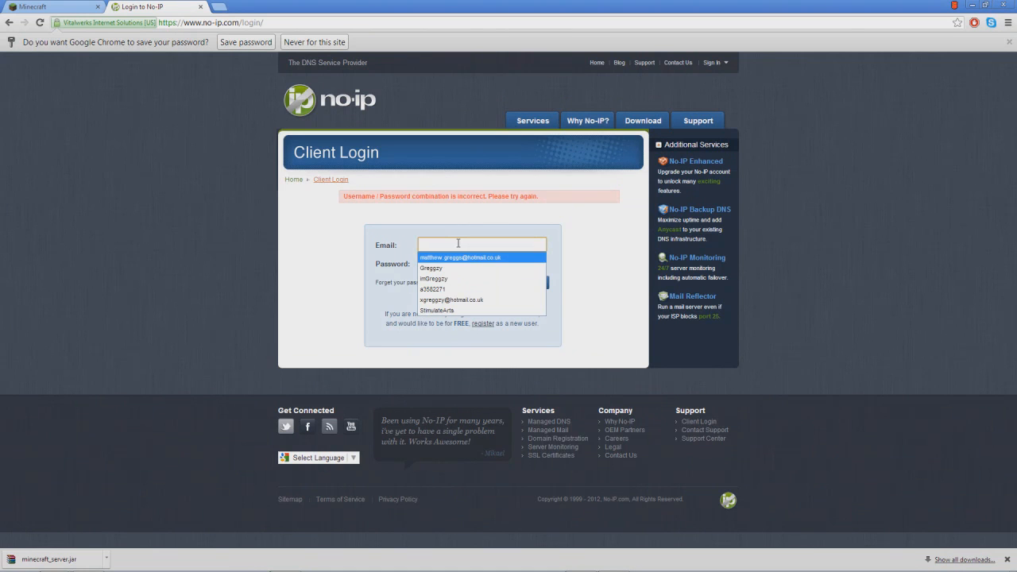
pyautogui.press('Return')
pyautogui.press('Tab')
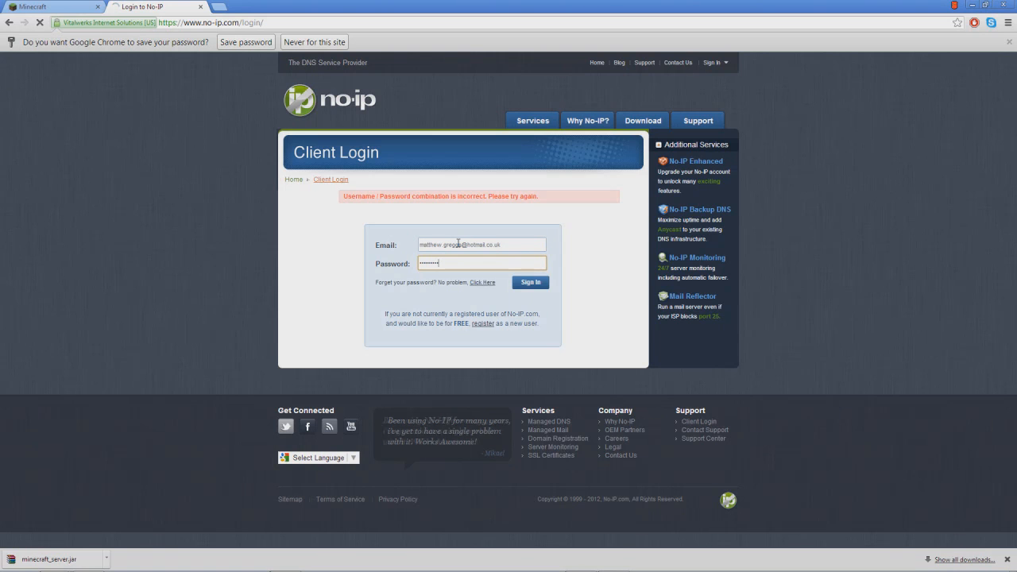
pyautogui.press('Return')
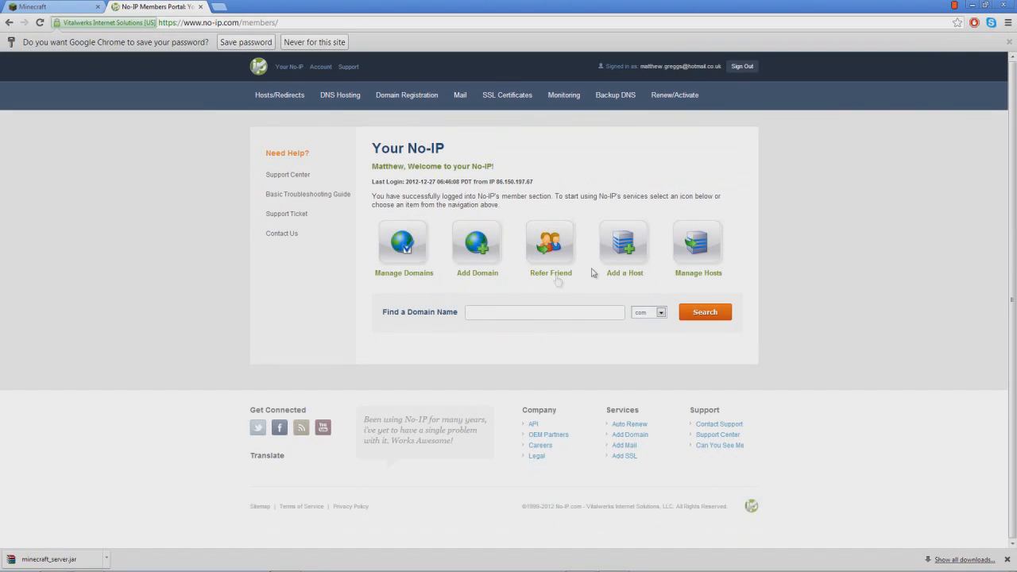
# Open the host management page and look over the existing no-ip.org hostnames.
pyautogui.moveTo(376, 170)
pyautogui.mouseDown()
pyautogui.moveTo(496, 169)
pyautogui.moveTo(386, 170)
pyautogui.mouseUp()
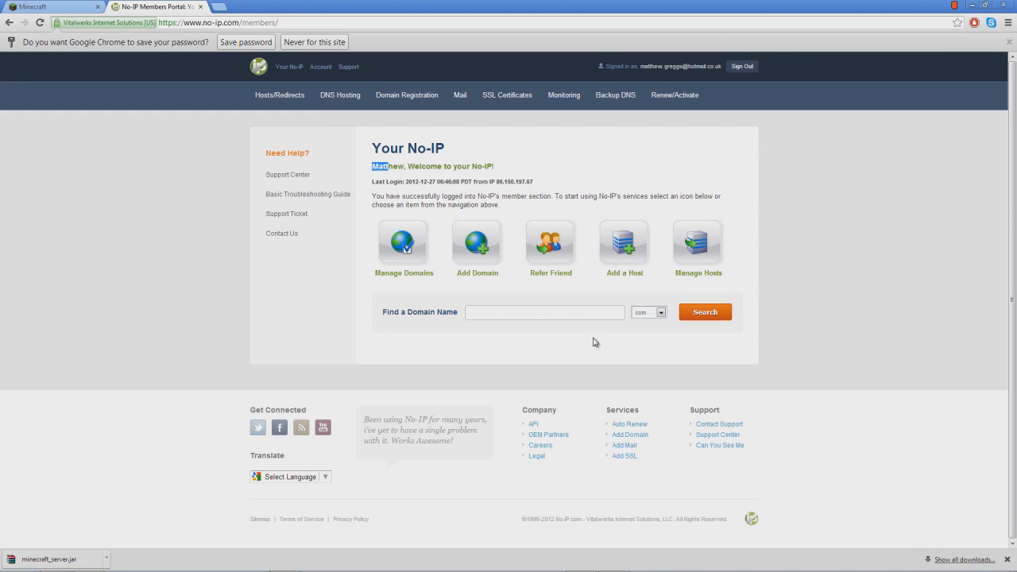
pyautogui.click(696, 251)
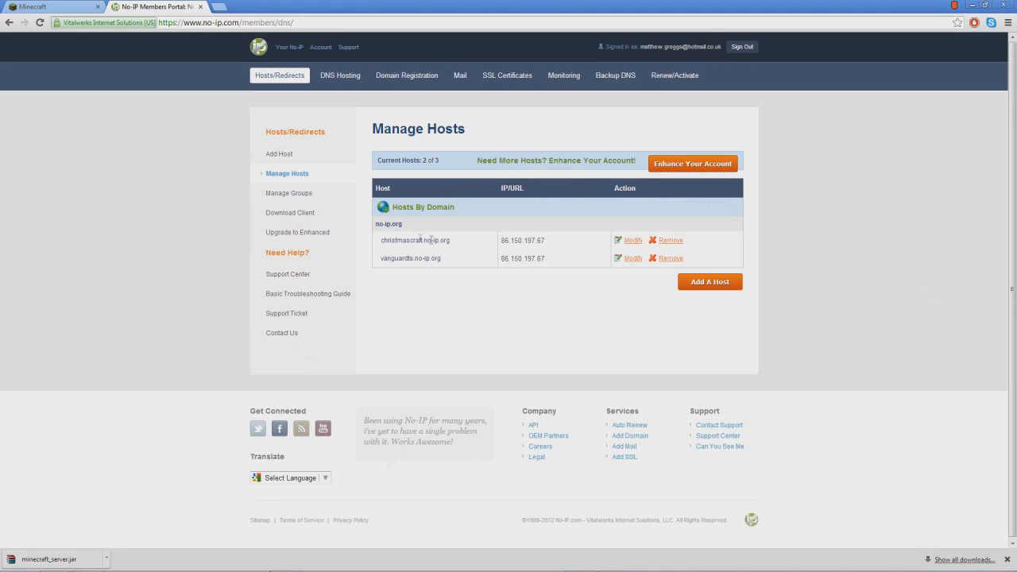
pyautogui.moveTo(386, 237); pyautogui.dragTo(468, 241)
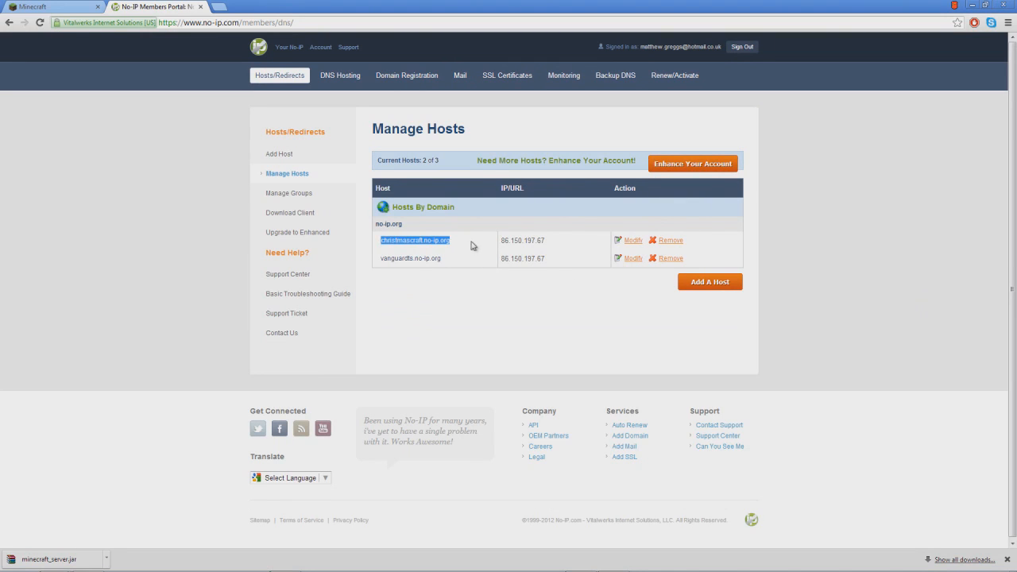
pyautogui.moveTo(382, 258); pyautogui.dragTo(446, 265)
pyautogui.click(456, 267)
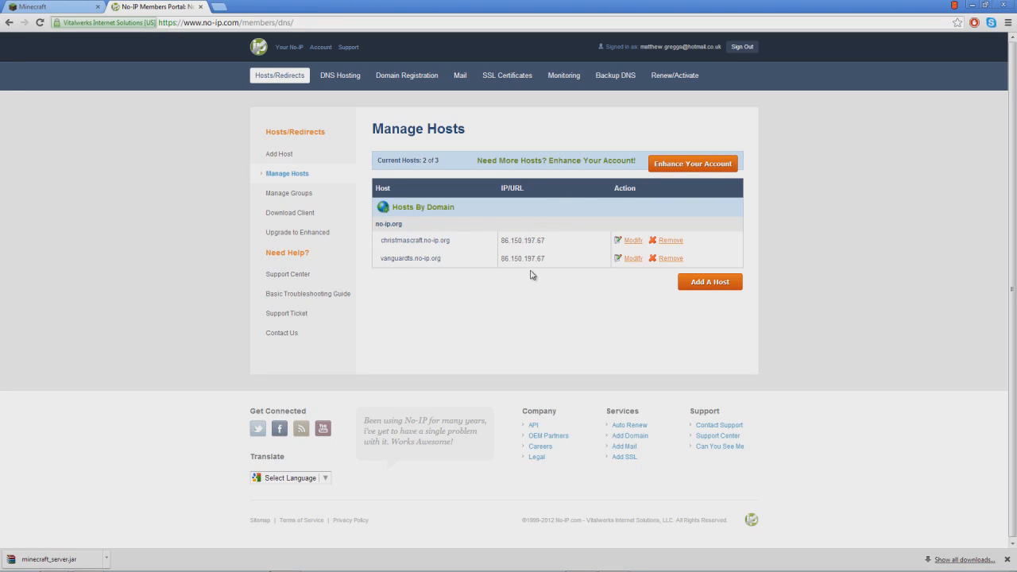
# Start adding a new host and set its domain to no-ip.org.
pyautogui.click(685, 288)
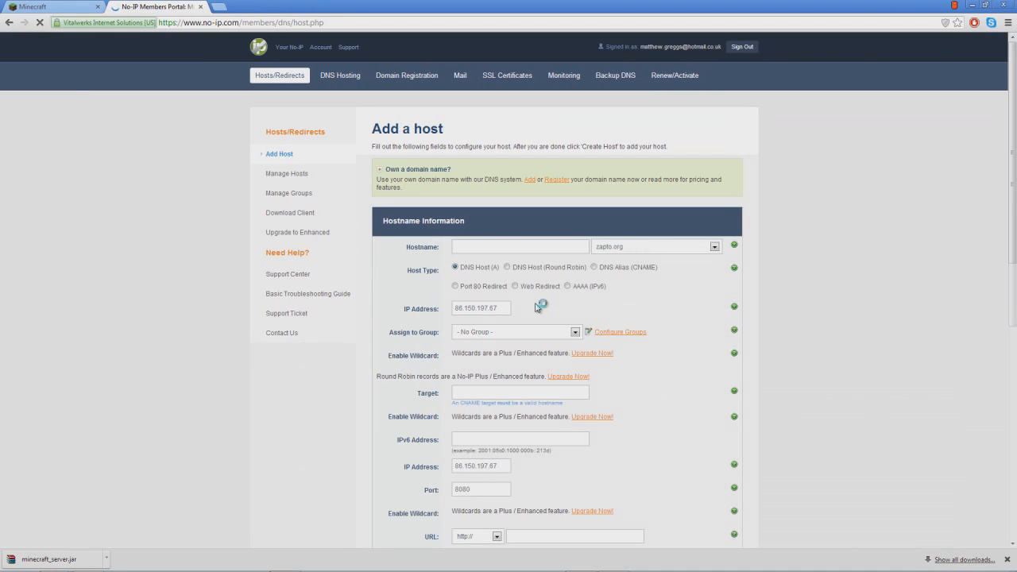
pyautogui.click(518, 248)
pyautogui.moveTo(446, 251); pyautogui.dragTo(414, 248)
pyautogui.click(494, 249)
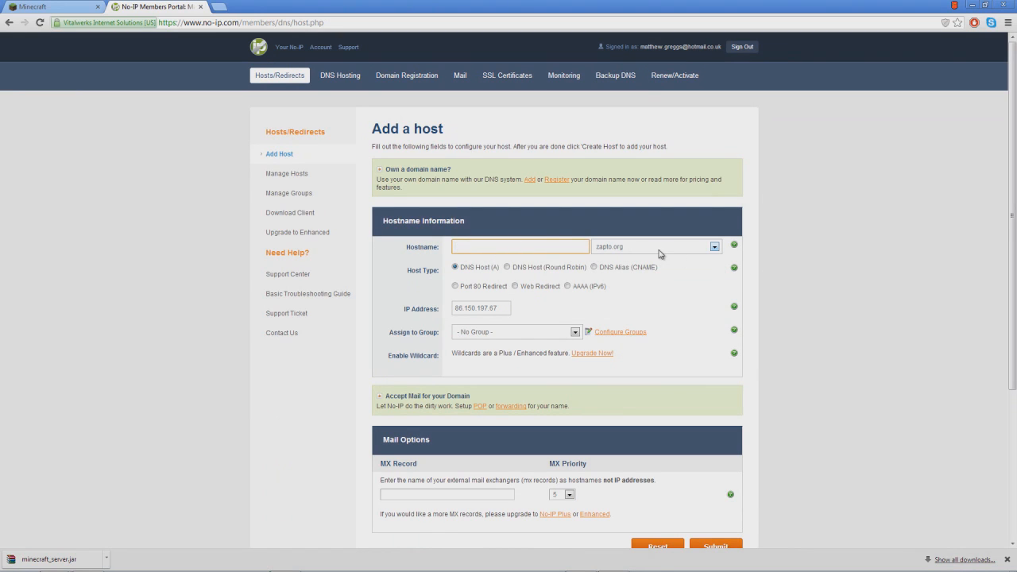
pyautogui.click(619, 248)
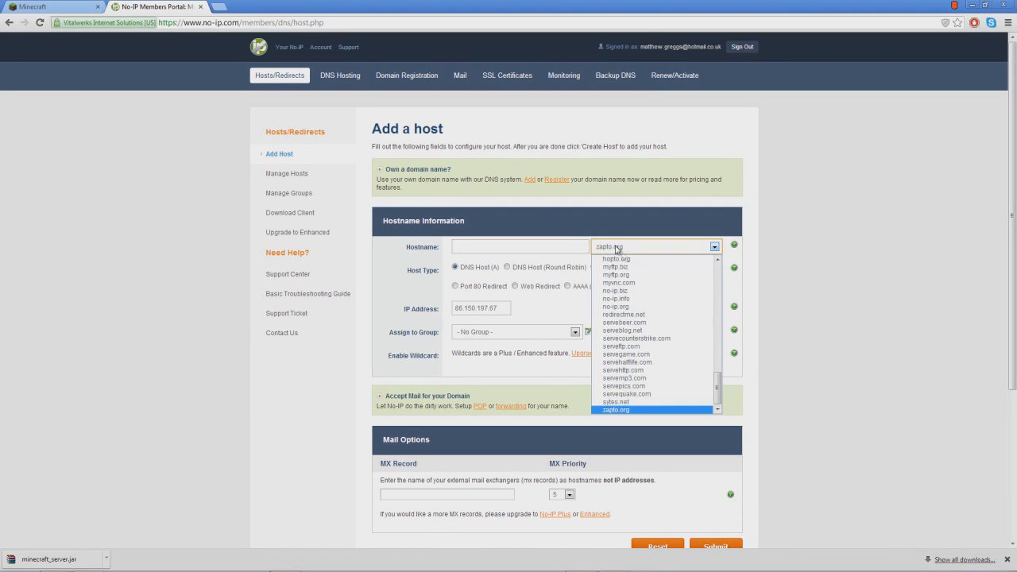
pyautogui.click(628, 308)
pyautogui.click(659, 251)
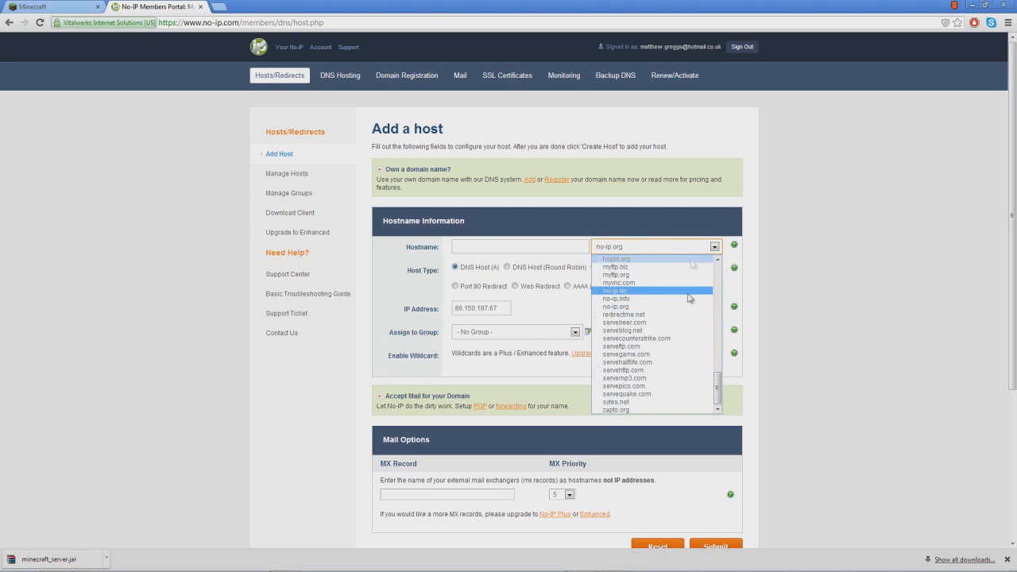
pyautogui.click(630, 310)
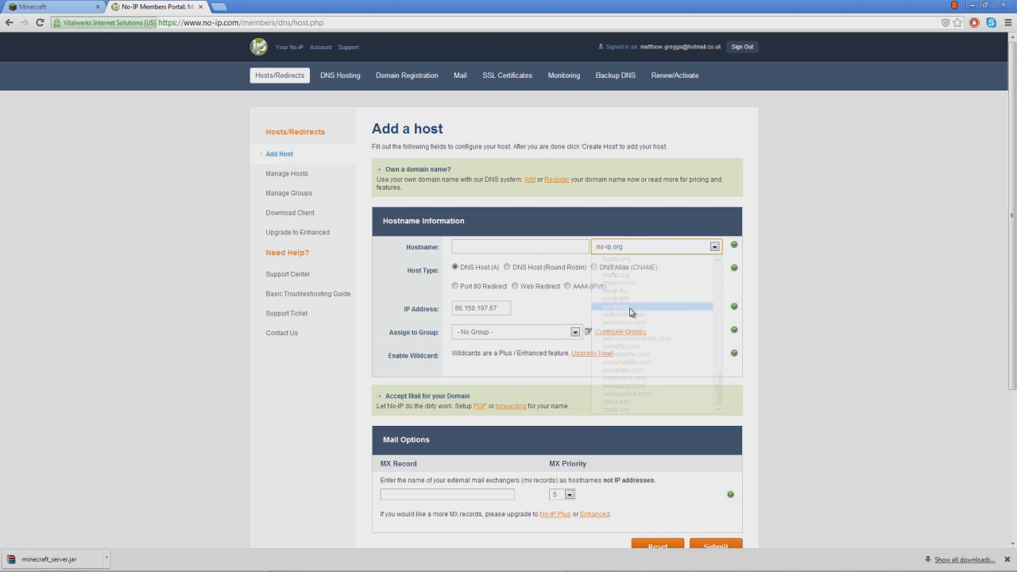
# Enter TestServerTutorial as the new host's hostname and check its IP address field.
pyautogui.click(565, 246)
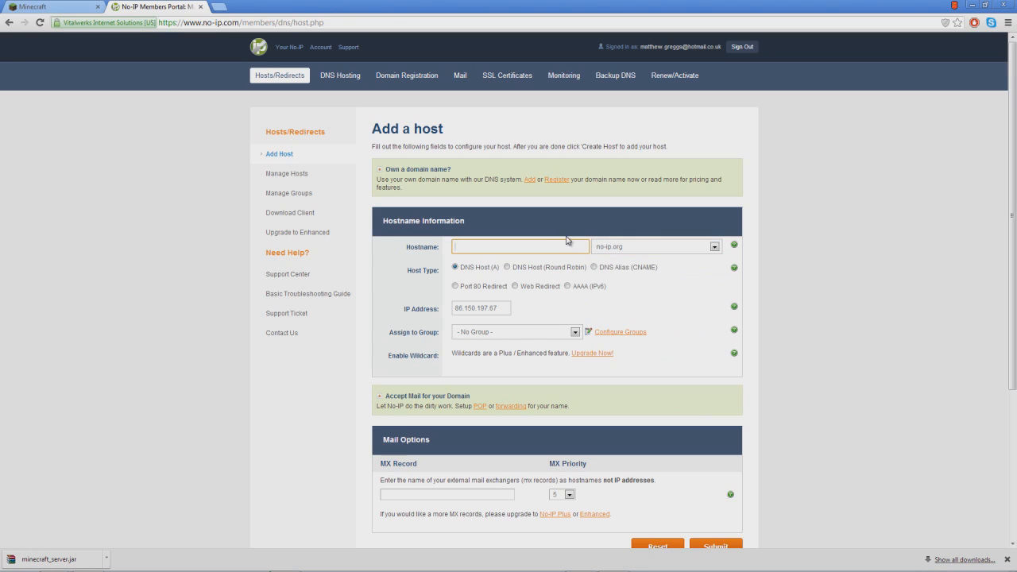
pyautogui.write('T')
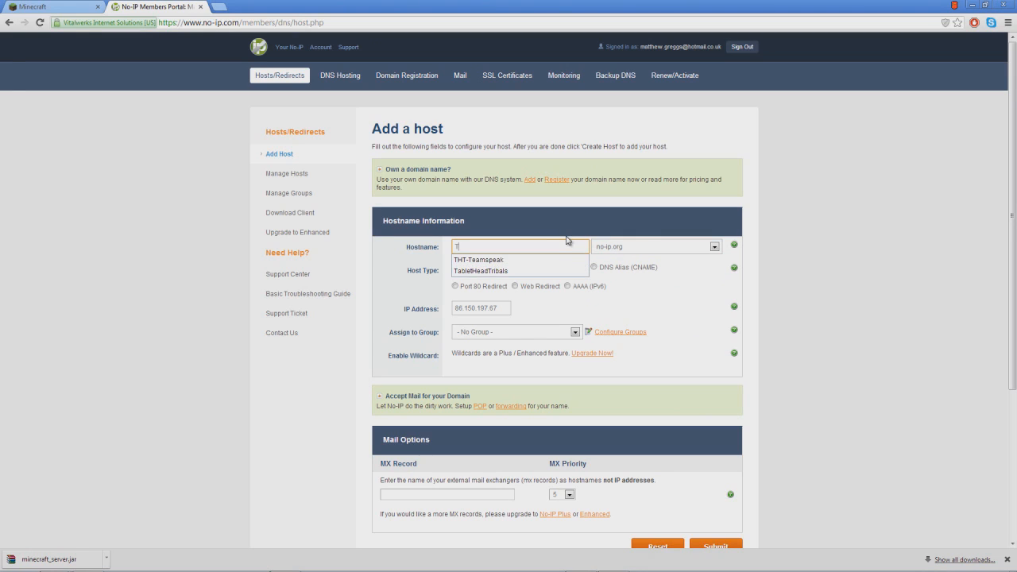
pyautogui.write('estServerTutorial')
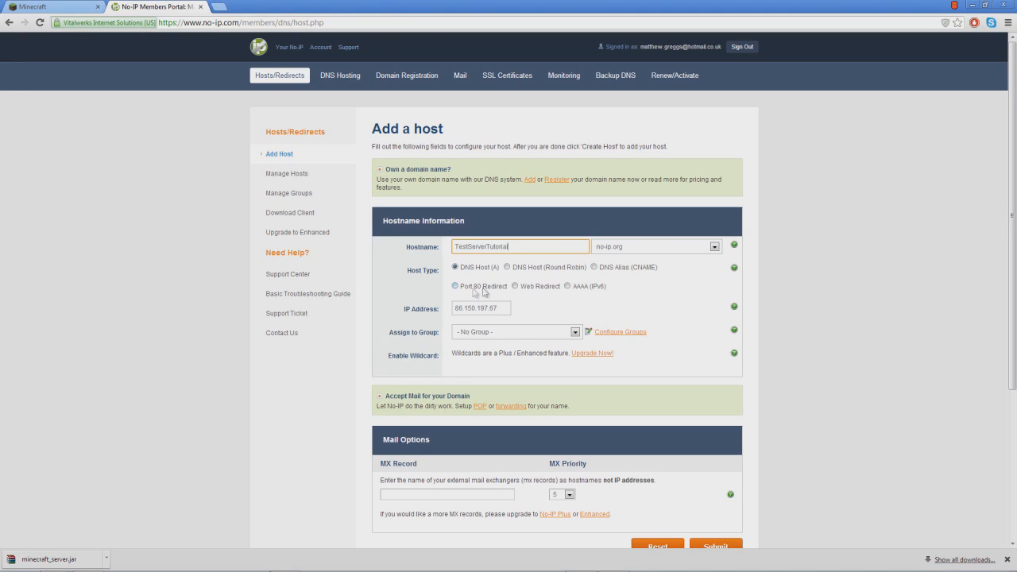
pyautogui.moveTo(458, 308); pyautogui.dragTo(513, 311)
pyautogui.click(504, 309)
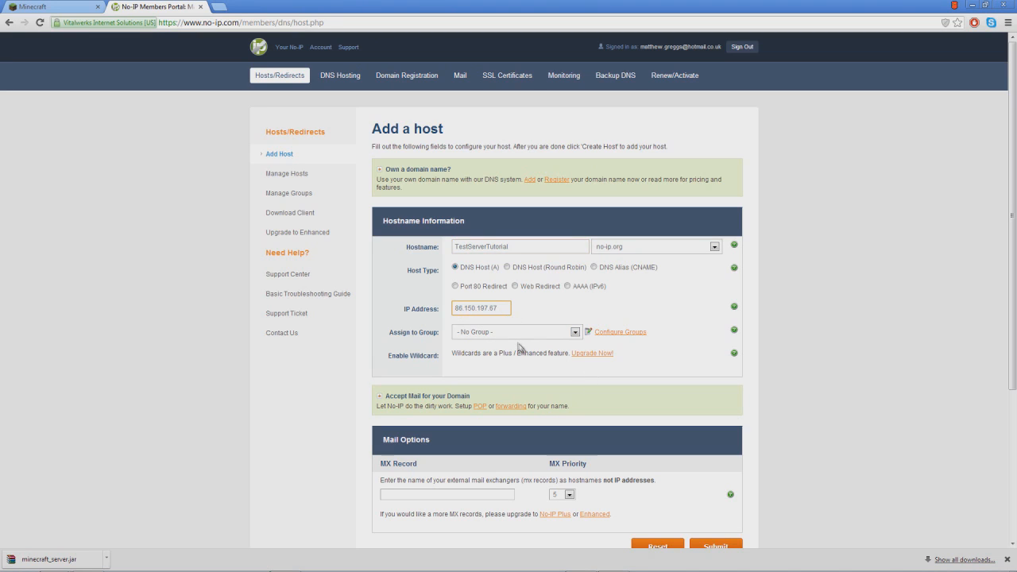
# Submit the new TestServerTutorial no-ip.org host and check the confirmation on the host management page.
pyautogui.scroll(-2, 509, 339)
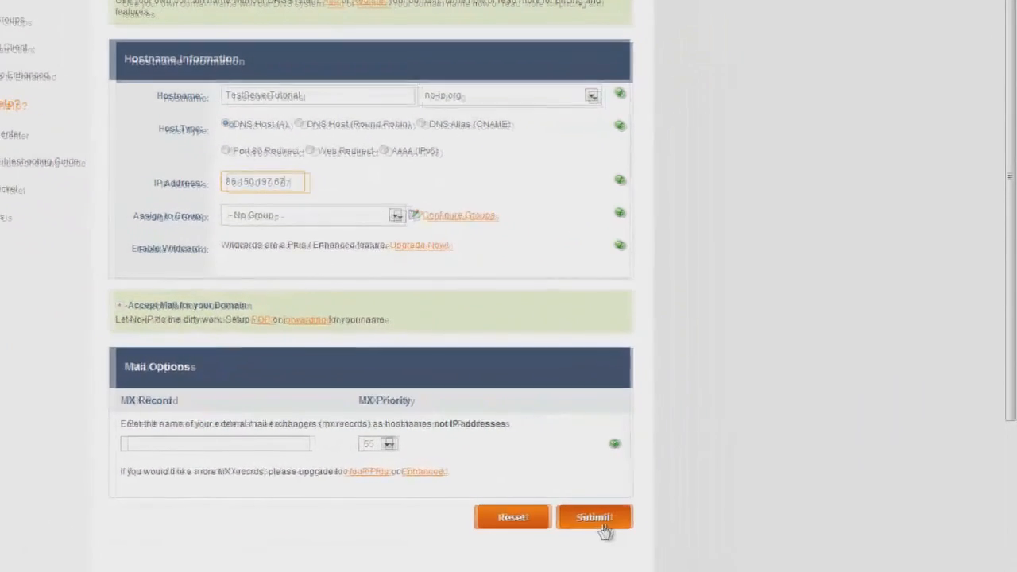
pyautogui.click(720, 498)
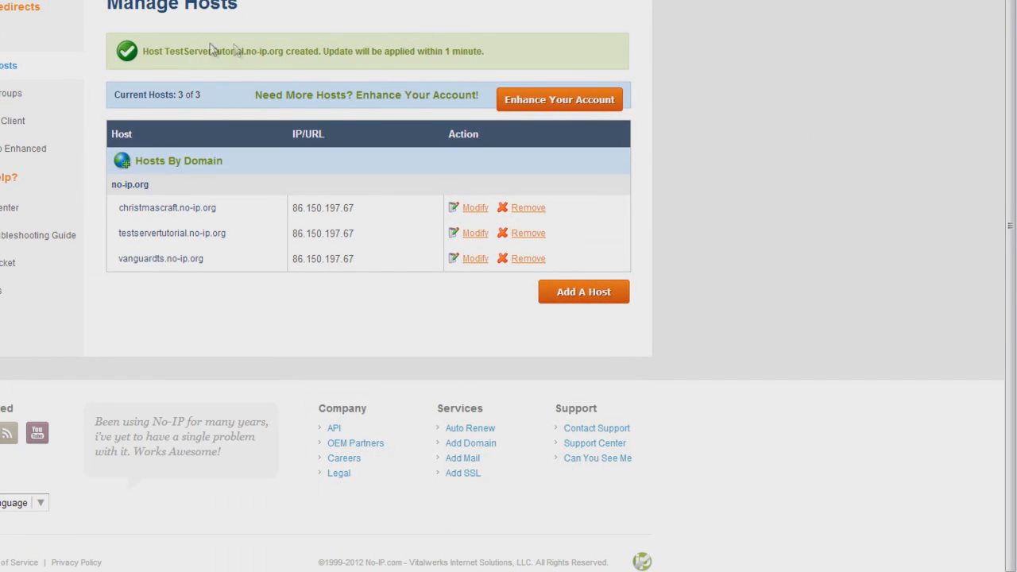
pyautogui.moveTo(166, 51); pyautogui.dragTo(513, 46)
pyautogui.click(528, 18)
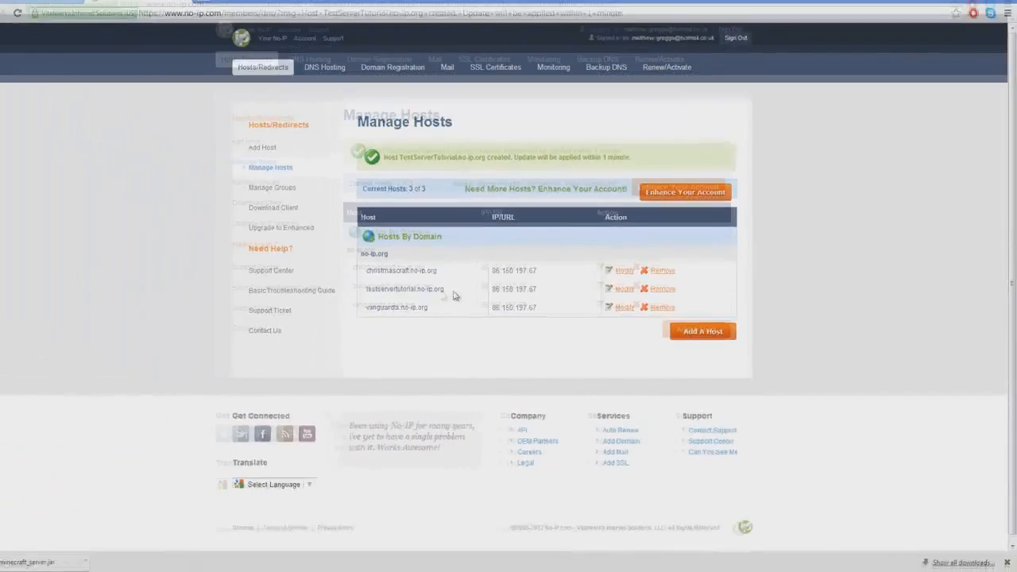
# Copy the hostname testservertutorial.no-ip.org from the list of hosts.
pyautogui.moveTo(268, 244); pyautogui.dragTo(168, 246)
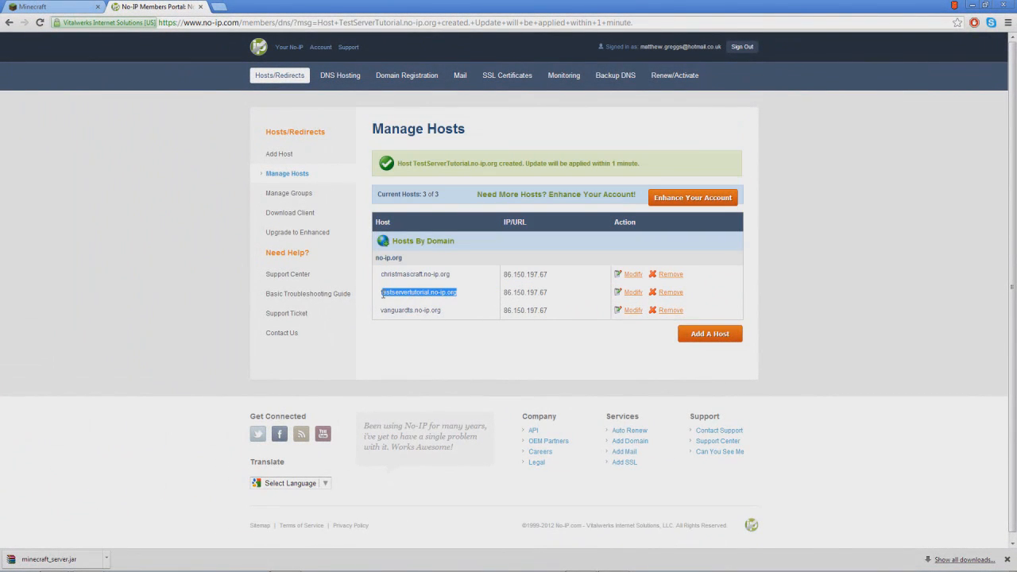
pyautogui.rightClick(388, 292)
pyautogui.click(425, 301)
pyautogui.click(490, 312)
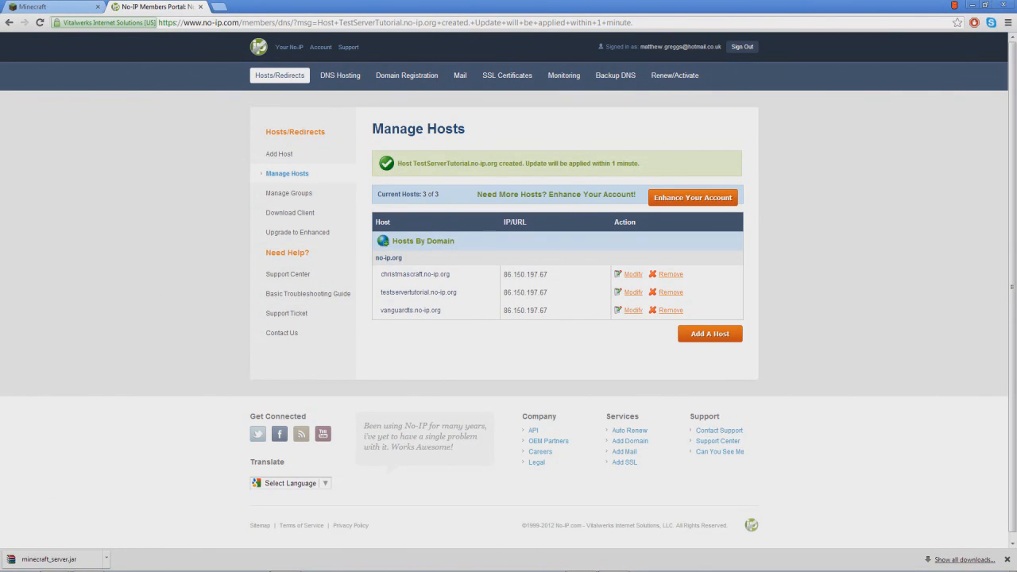
# Launch Minecraft, log in with the saved account details and open the multiplayer server list.
pyautogui.moveTo(619, 566)
pyautogui.click(439, 561)
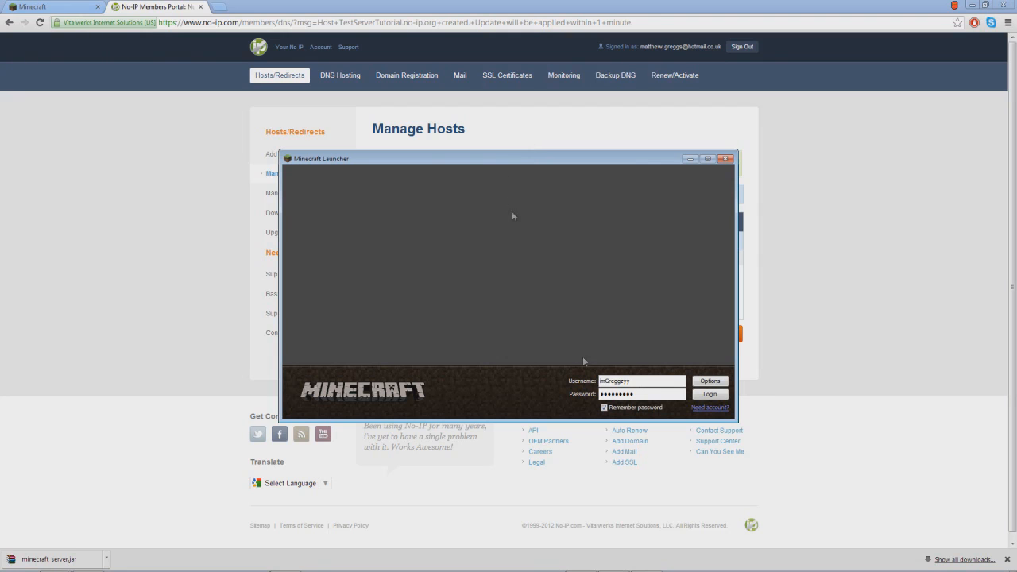
pyautogui.click(710, 394)
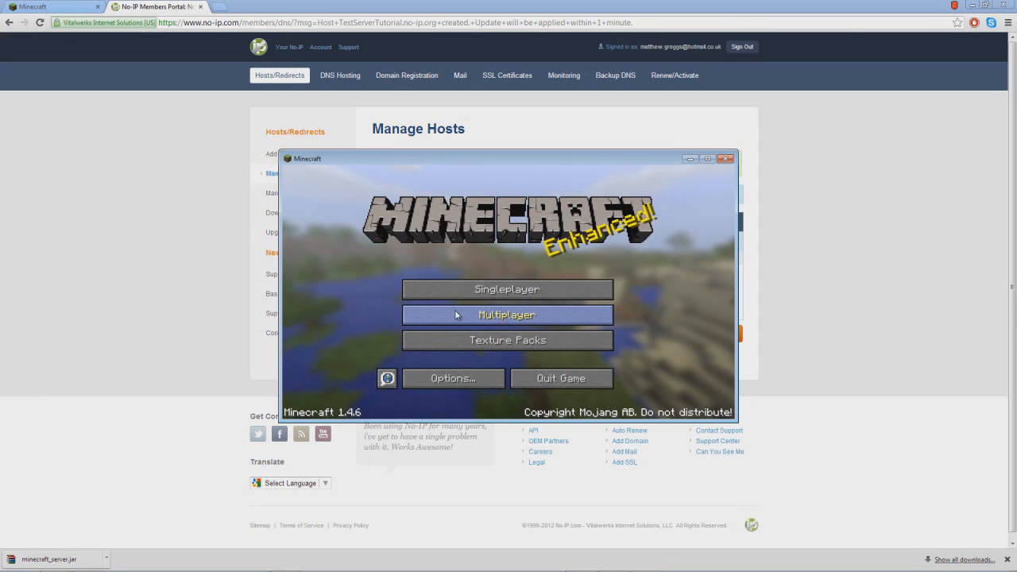
pyautogui.click(461, 313)
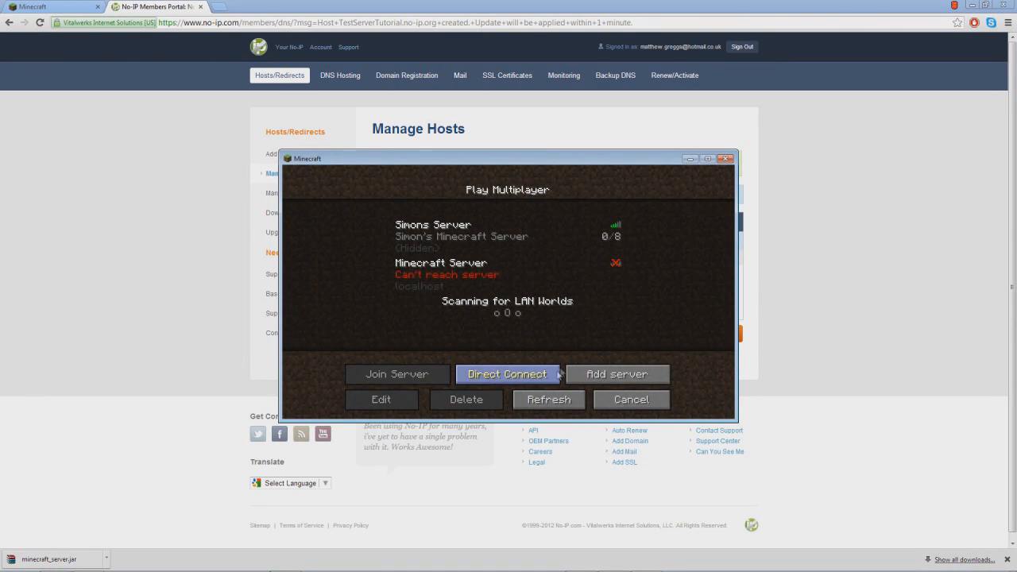
# Delete the Minecraft Server entry with the localhost address from the multiplayer list.
pyautogui.click(515, 279)
pyautogui.click(490, 402)
pyautogui.click(485, 322)
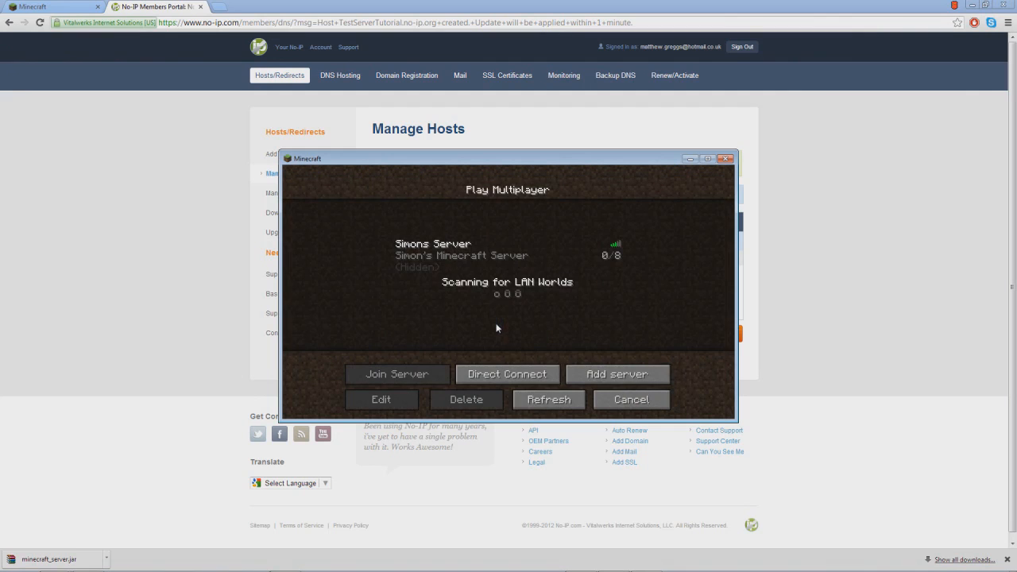
# Add a multiplayer server named Minecraft Server with the copied address testservertutorial.no-ip.org, and select its entry.
pyautogui.click(613, 374)
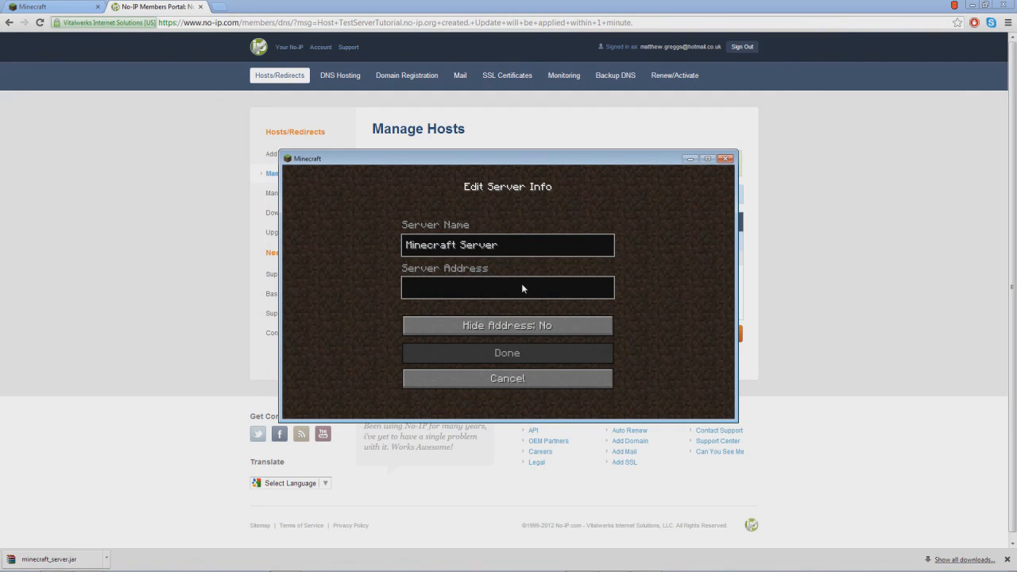
pyautogui.hotkey('ctrl', 'v')
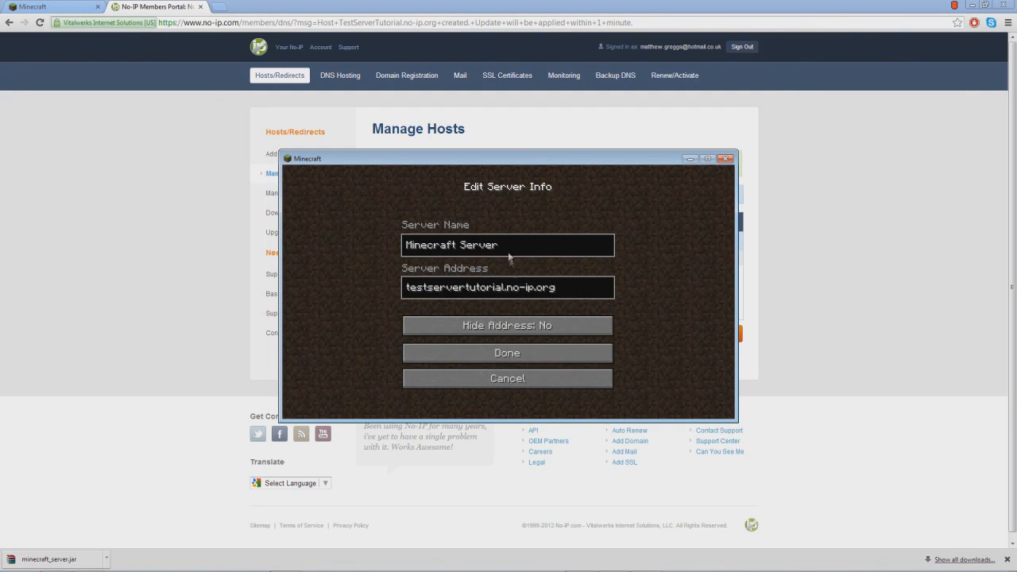
pyautogui.click(525, 356)
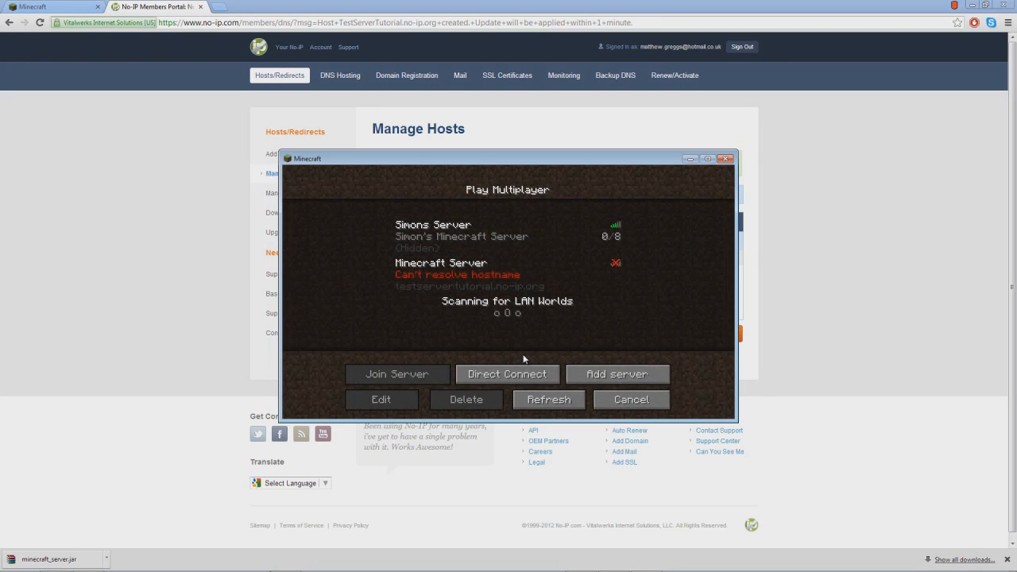
pyautogui.click(524, 280)
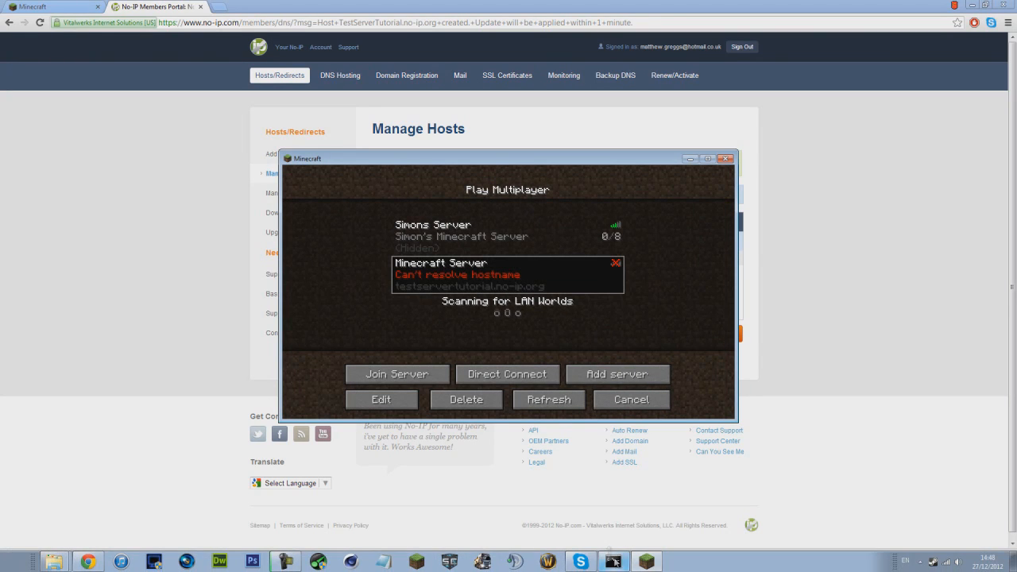
# Close the server console and restart the server with Minecraft Server Start from the Minecraft Server Tut folder.
pyautogui.click(613, 562)
pyautogui.click(345, 10)
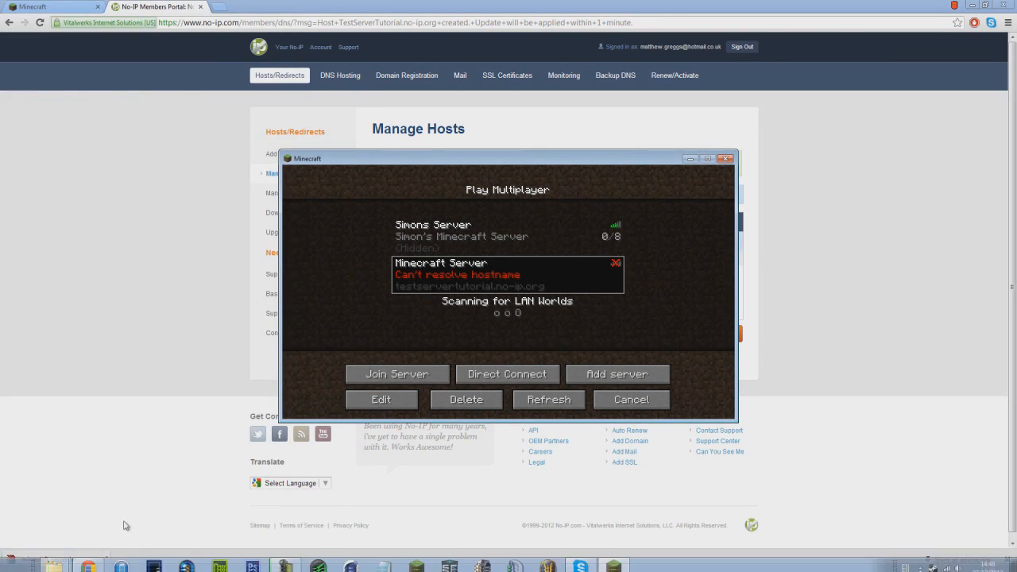
pyautogui.click(49, 563)
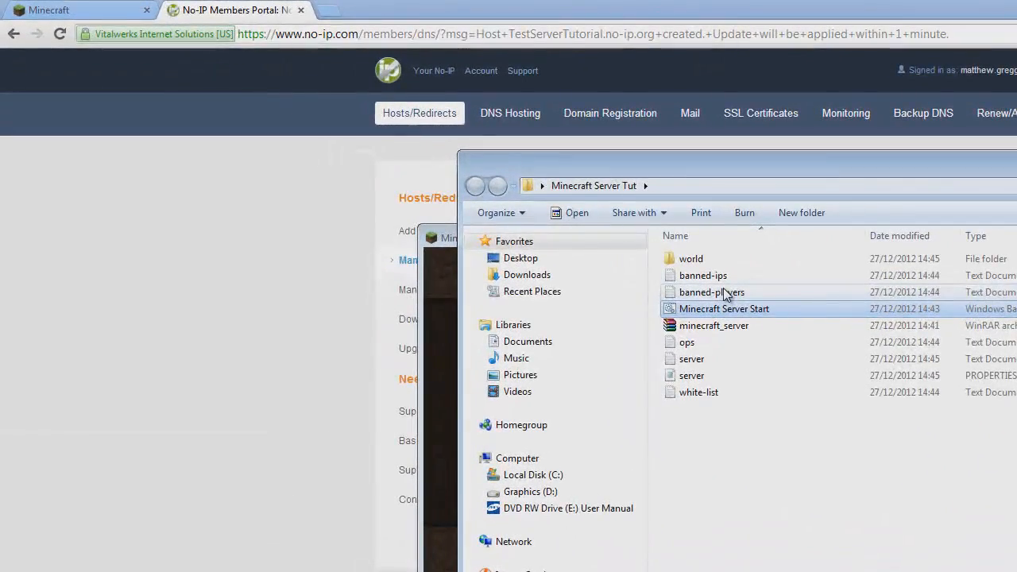
pyautogui.doubleClick(725, 306)
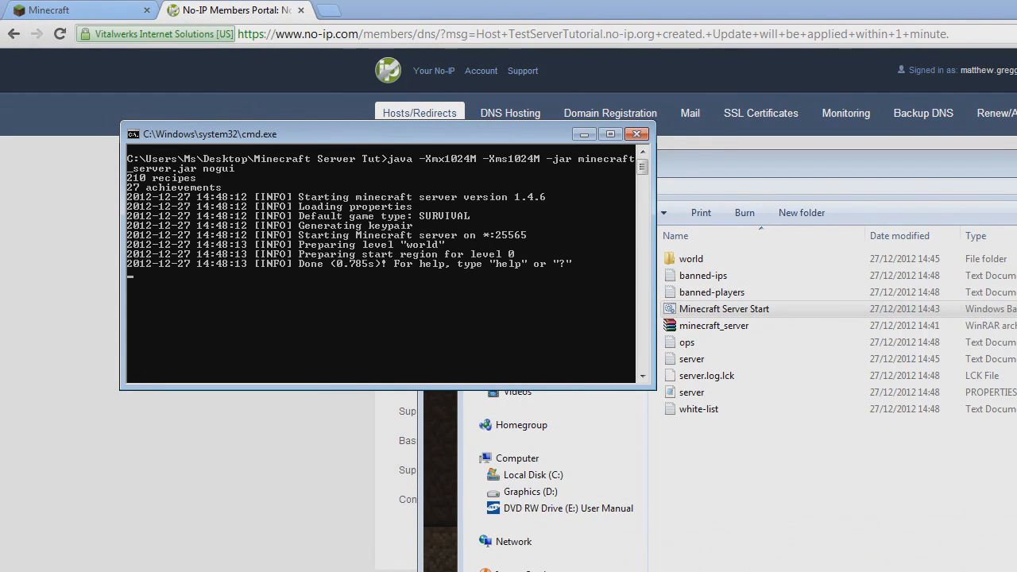
# Switch back to Minecraft and refresh the multiplayer server list.
pyautogui.click(921, 571)
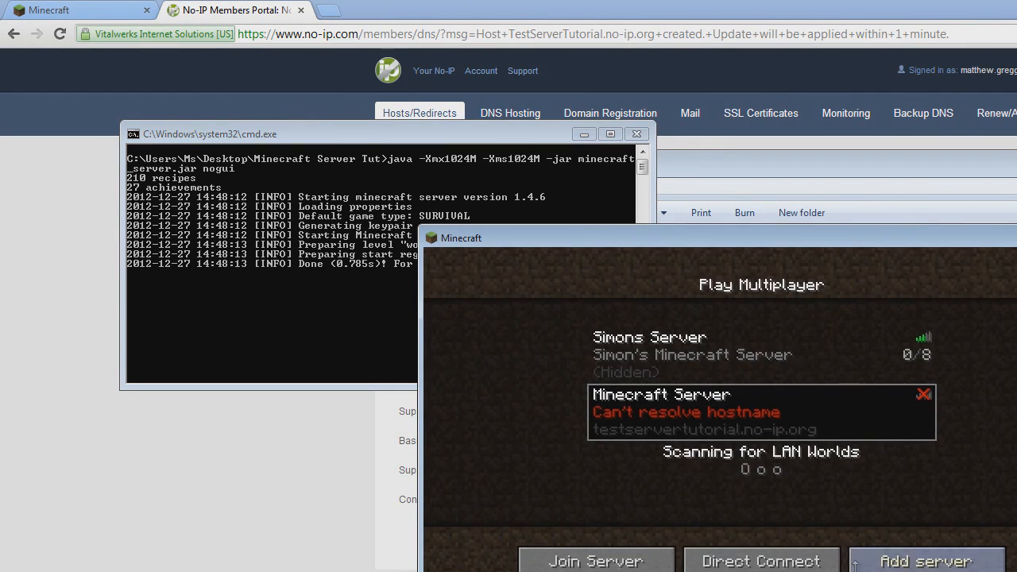
pyautogui.click(824, 571)
pyautogui.click(824, 571)
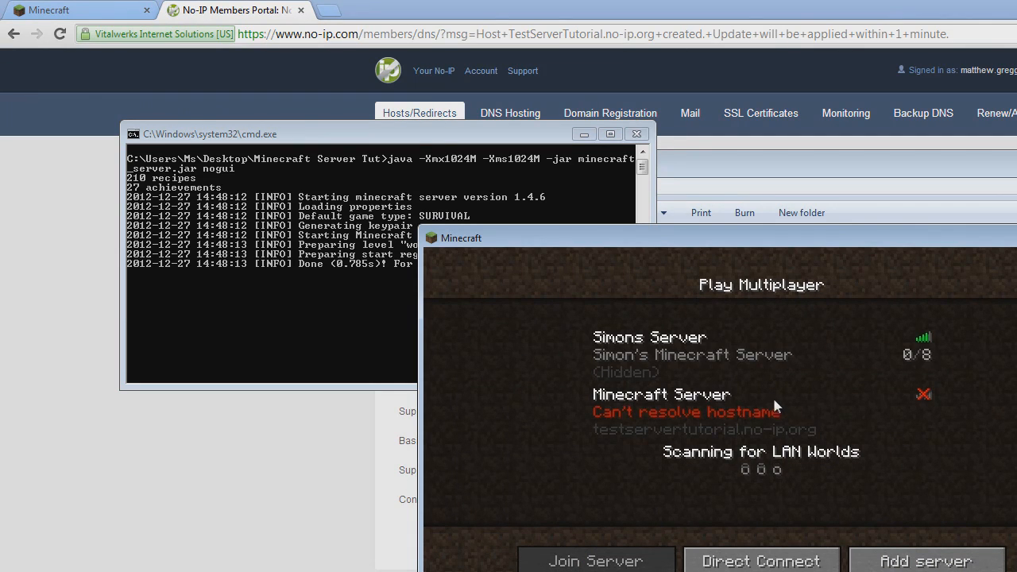
# Delete the Minecraft Server entry with the testservertutorial.no-ip.org address from the multiplayer list.
pyautogui.click(771, 405)
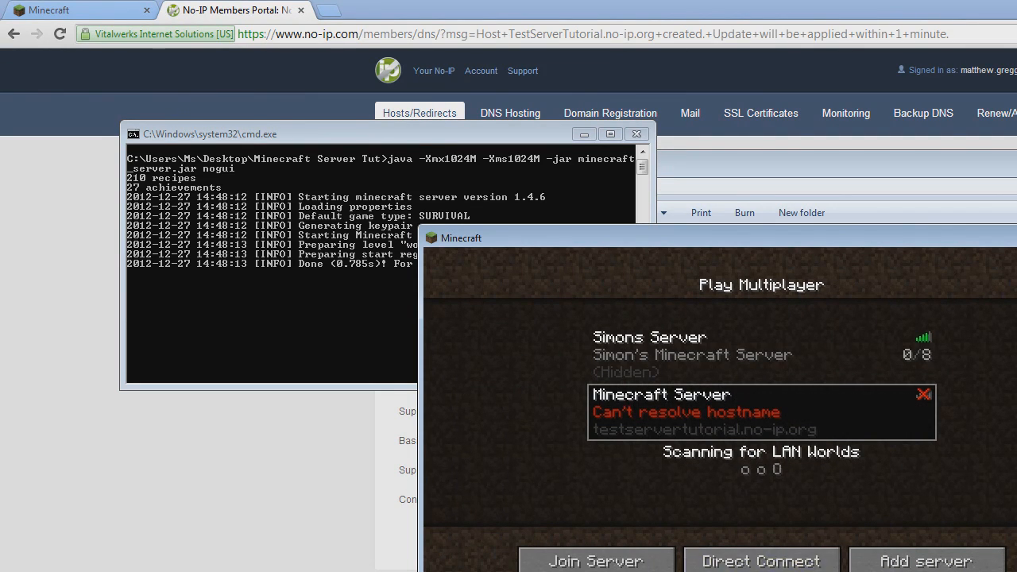
pyautogui.click(701, 571)
pyautogui.click(658, 476)
# Join the running server through a direct connection to localhost.
pyautogui.click(886, 565)
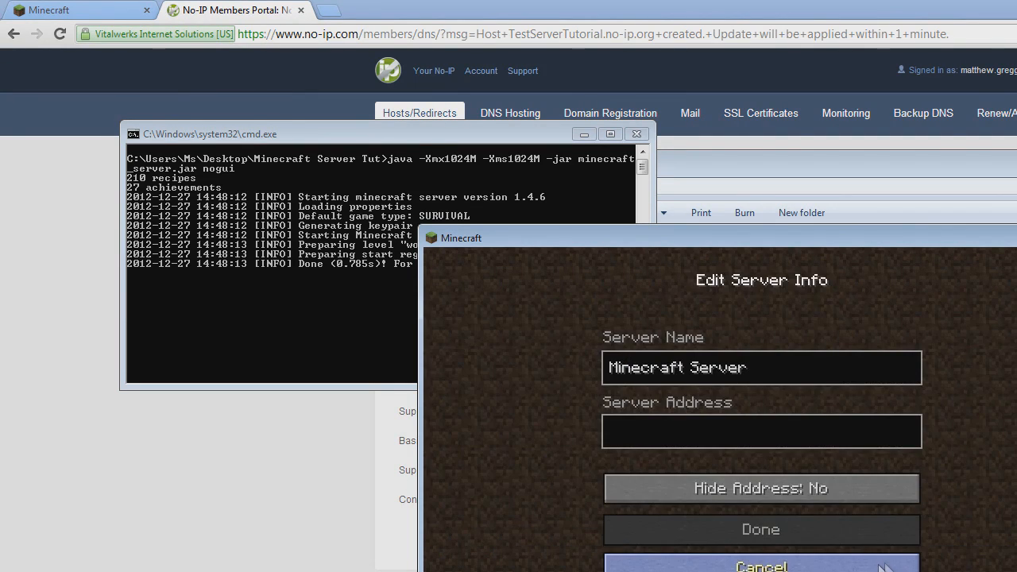
pyautogui.click(775, 554)
pyautogui.click(771, 561)
pyautogui.write('l')
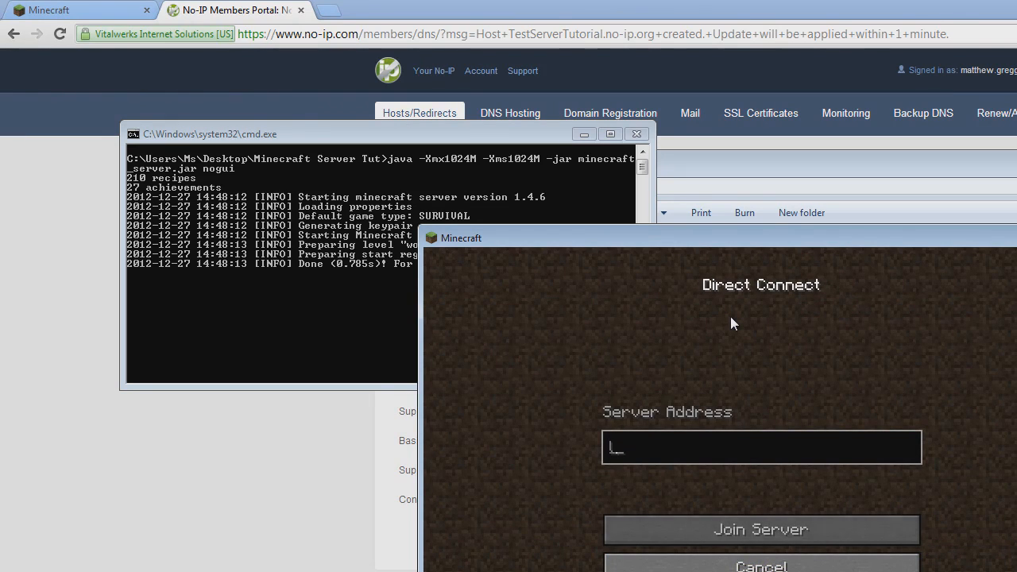
pyautogui.write('ocalhost')
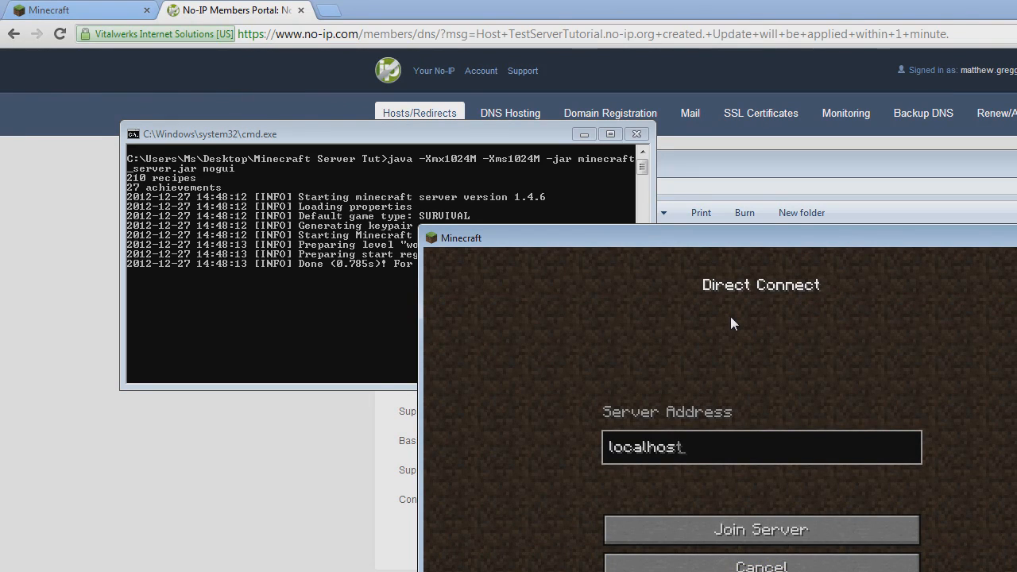
pyautogui.press('Return')
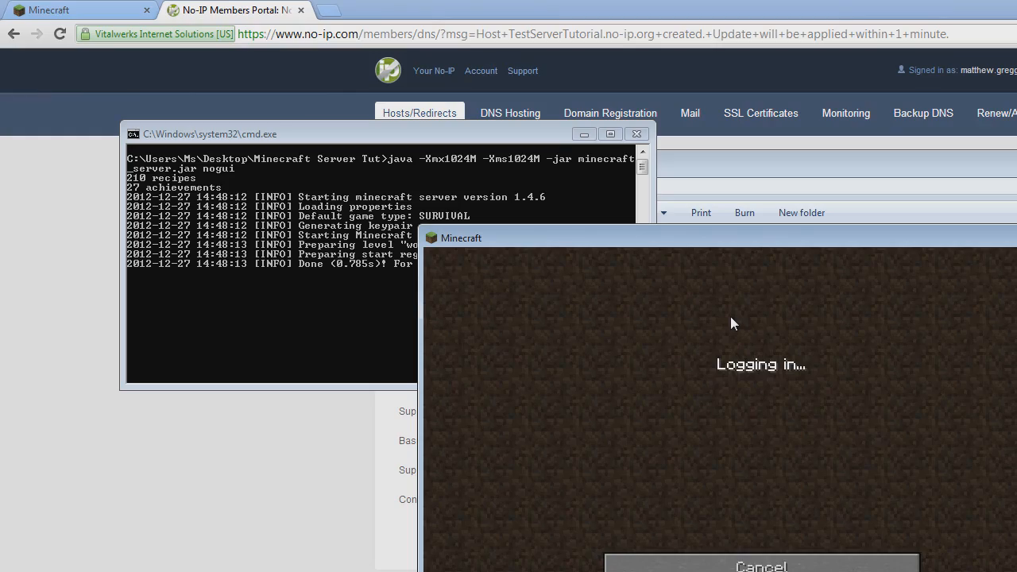
# Walk and jump around the server's world to try out the connection, and open the game menu.
pyautogui.press('w')
pyautogui.press('space')
pyautogui.press('w')
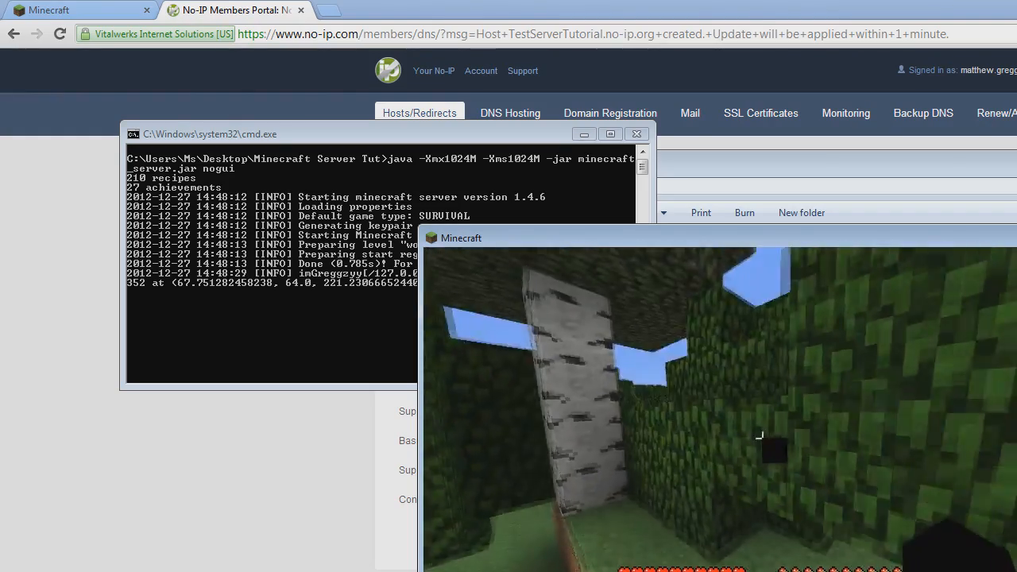
pyautogui.press('w')
pyautogui.press('space')
pyautogui.press('w')
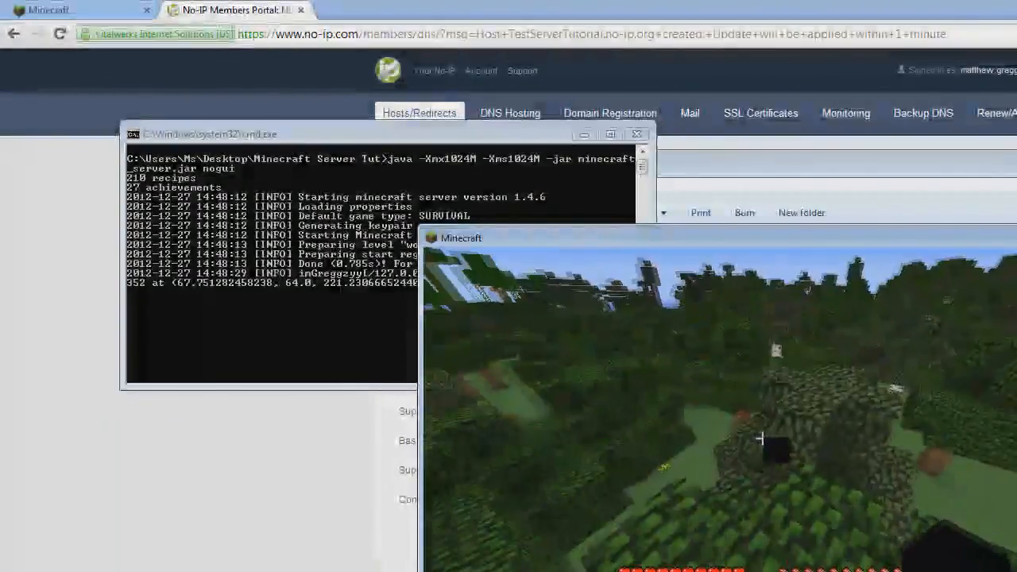
pyautogui.press('w')
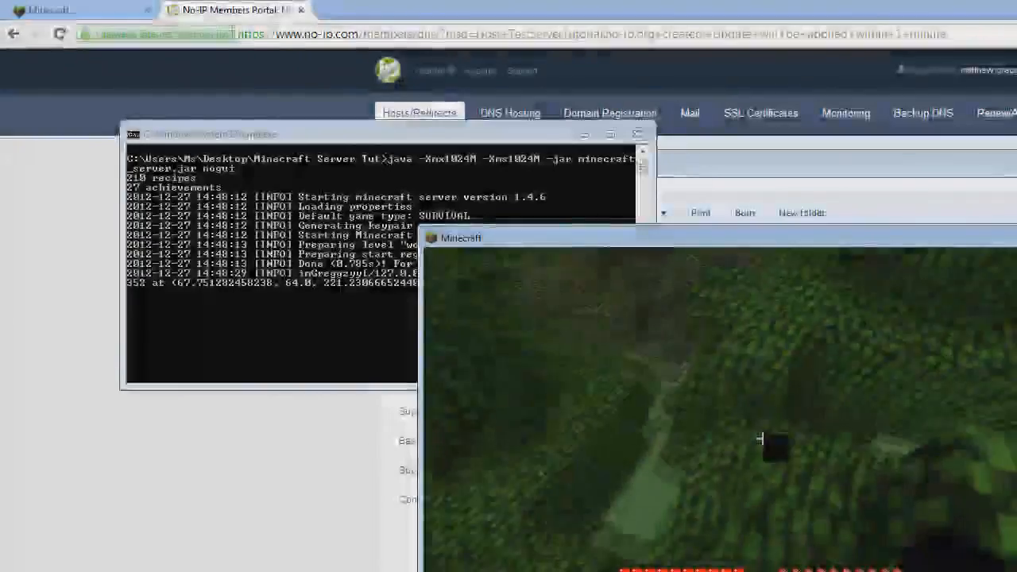
pyautogui.press('Escape')
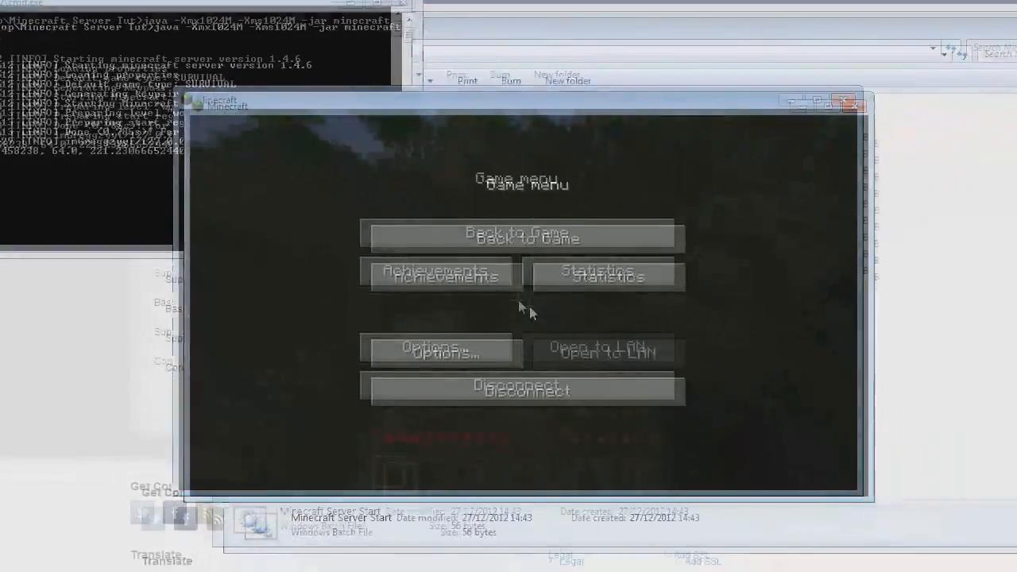